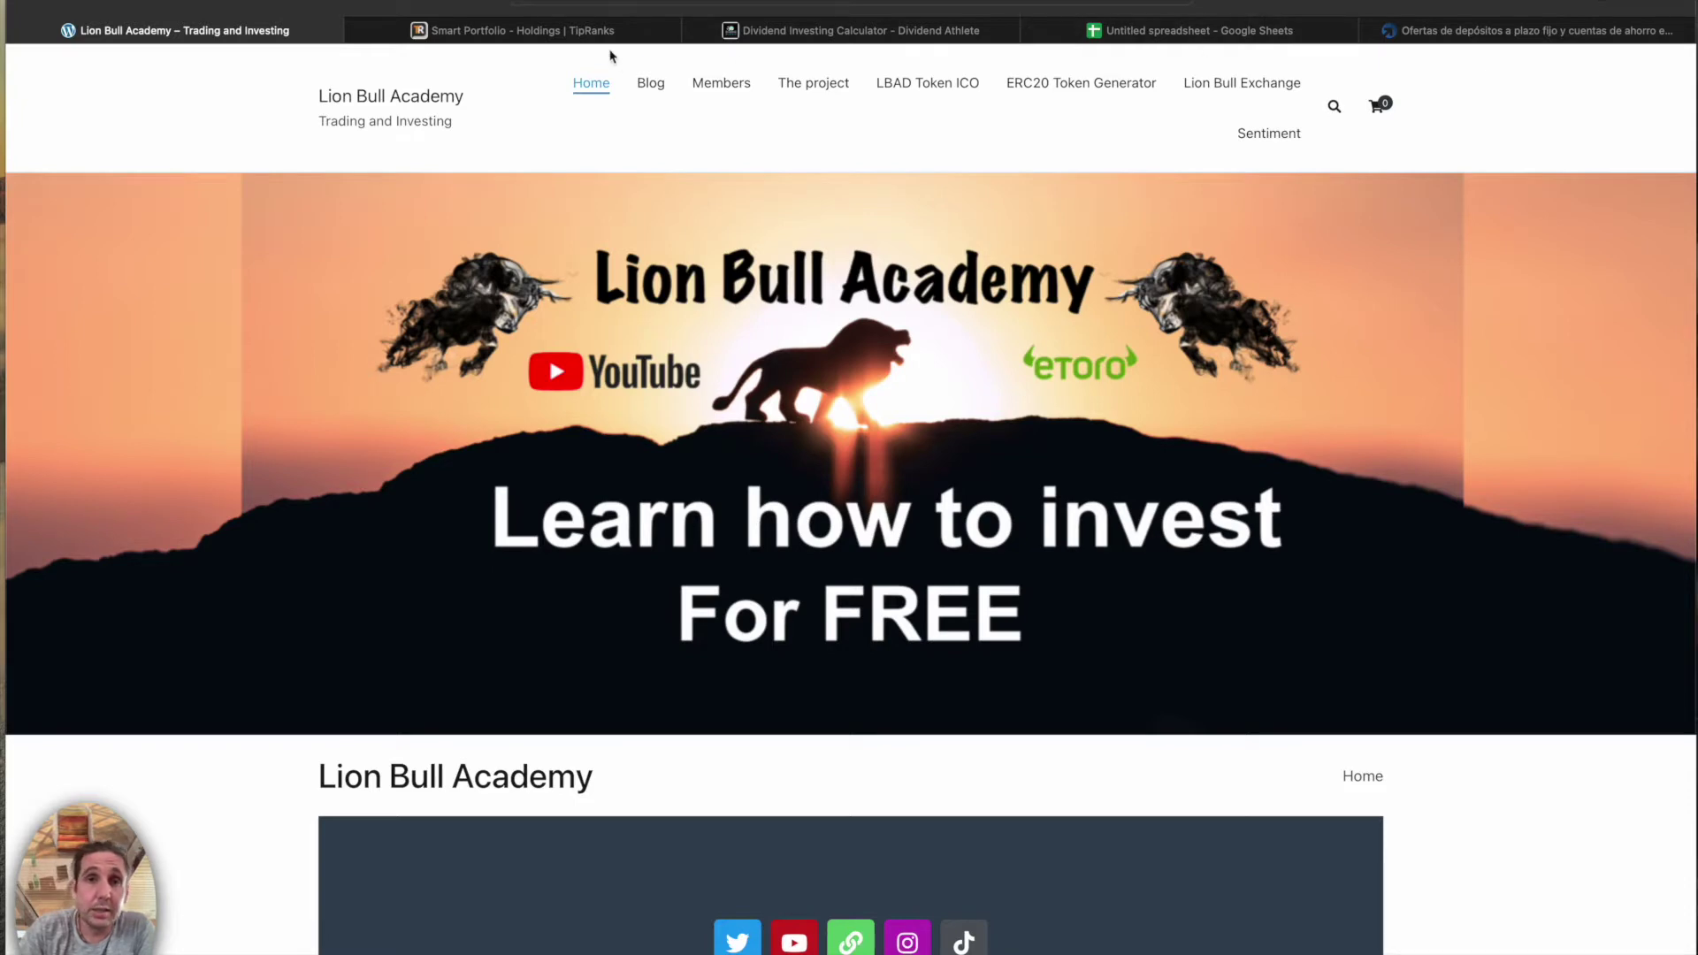
Switch to the TipRanks Smart Portfolio and review the total holdings value and stock list of the 10k dividend portfolio
{"action": "left_click", "coordinate": [583, 31]}
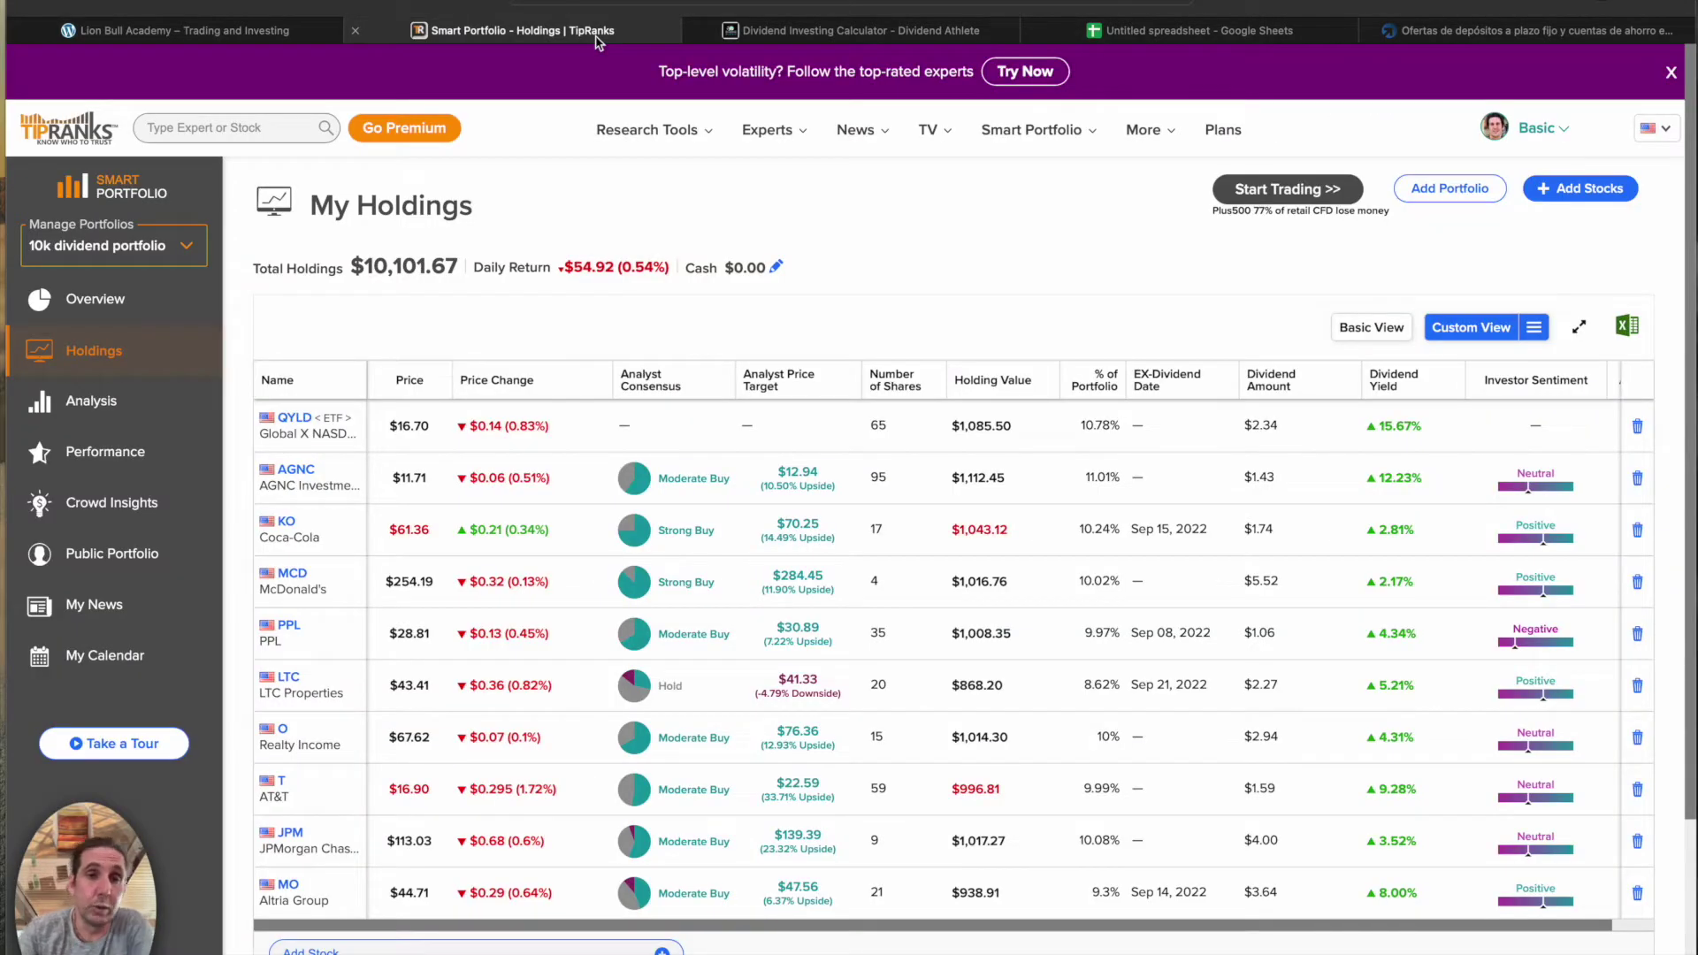
{"action": "left_click_drag", "start_coordinate": [459, 266], "coordinate": [356, 270]}
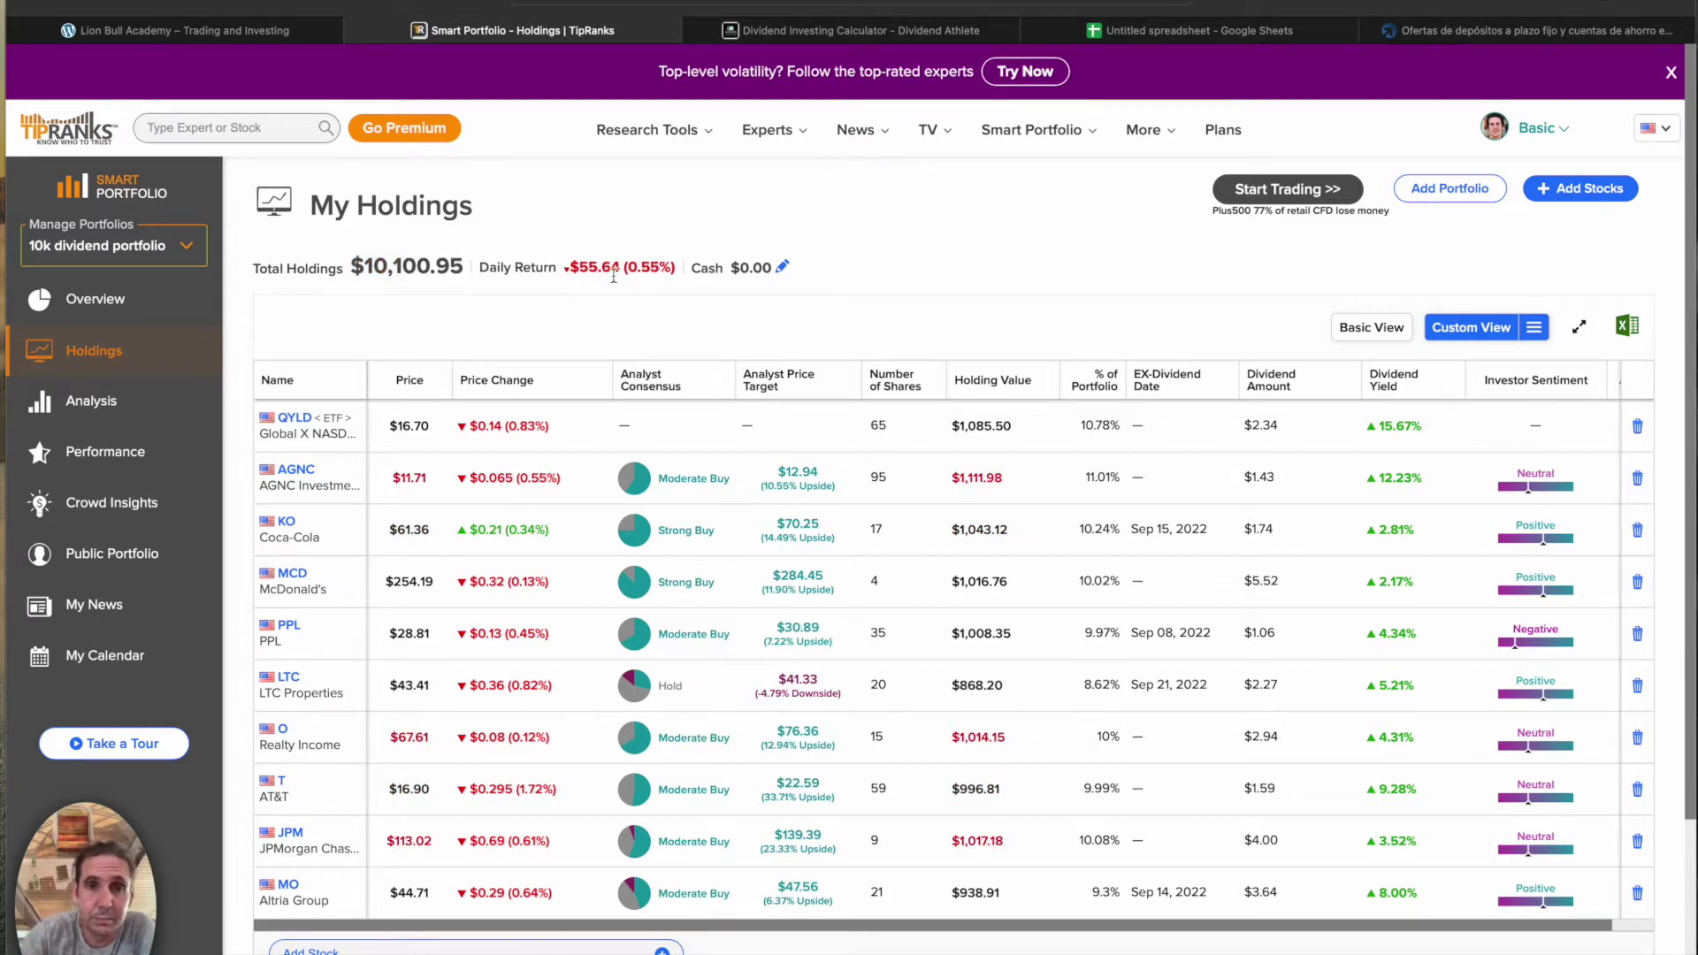
{"action": "scroll", "coordinate": [695, 257], "scroll_direction": "down", "scroll_amount": 1}
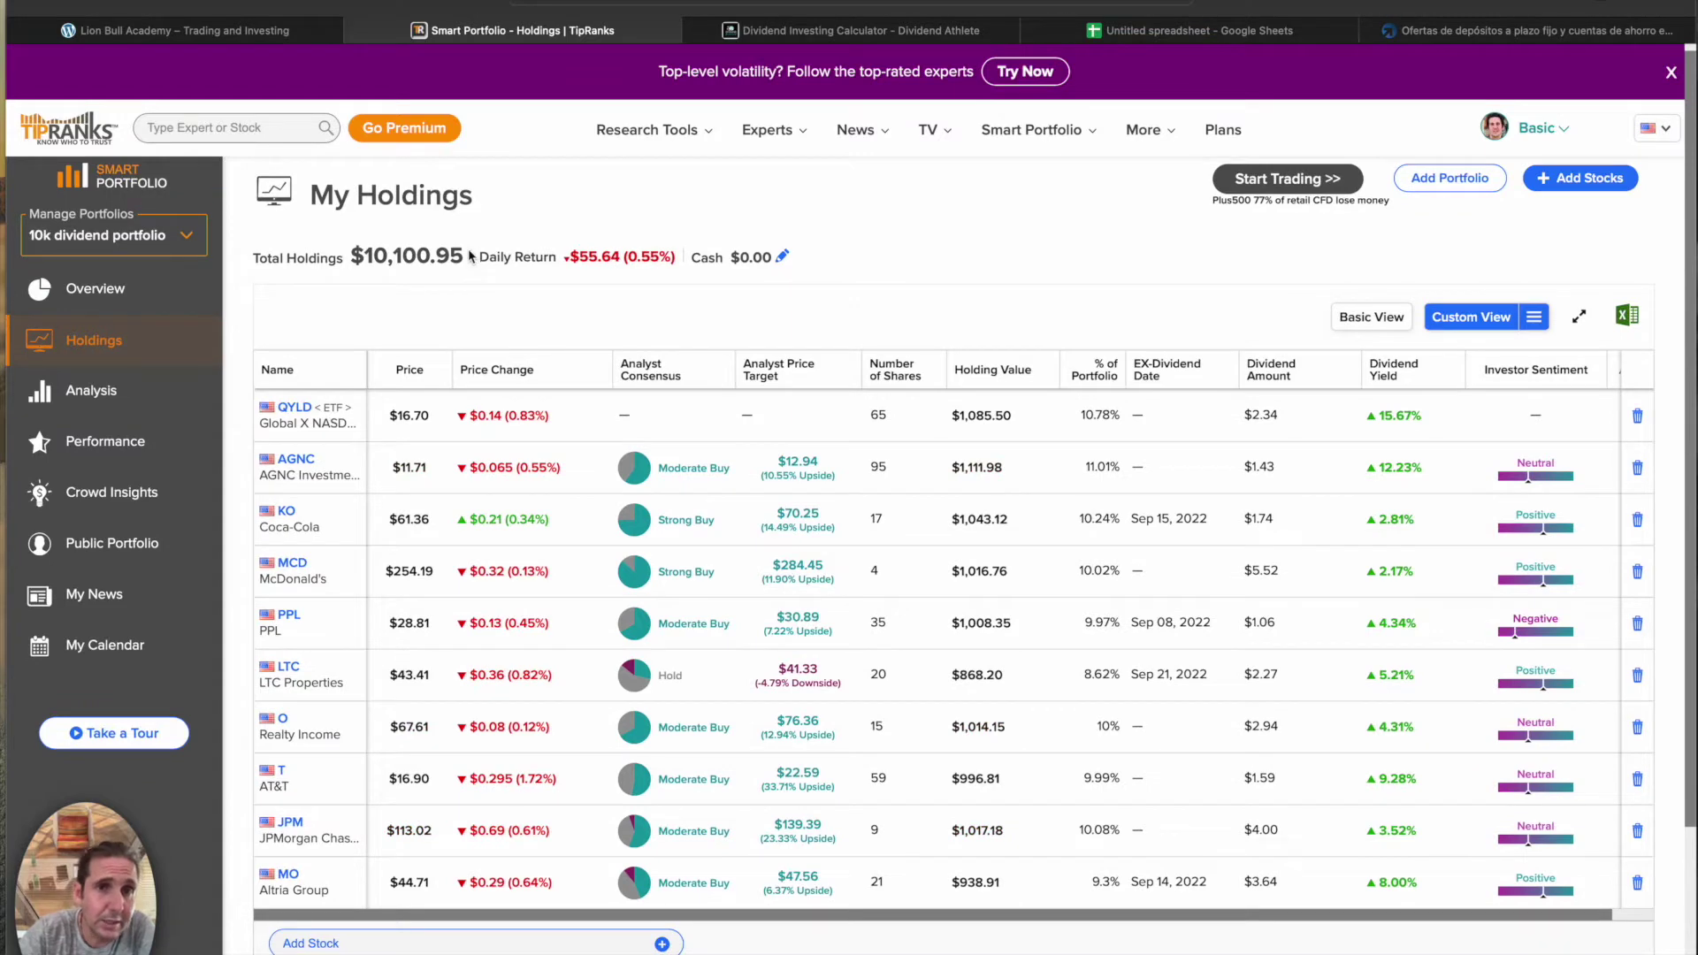
{"action": "left_click_drag", "start_coordinate": [469, 257], "coordinate": [379, 255]}
{"action": "left_click", "coordinate": [455, 294]}
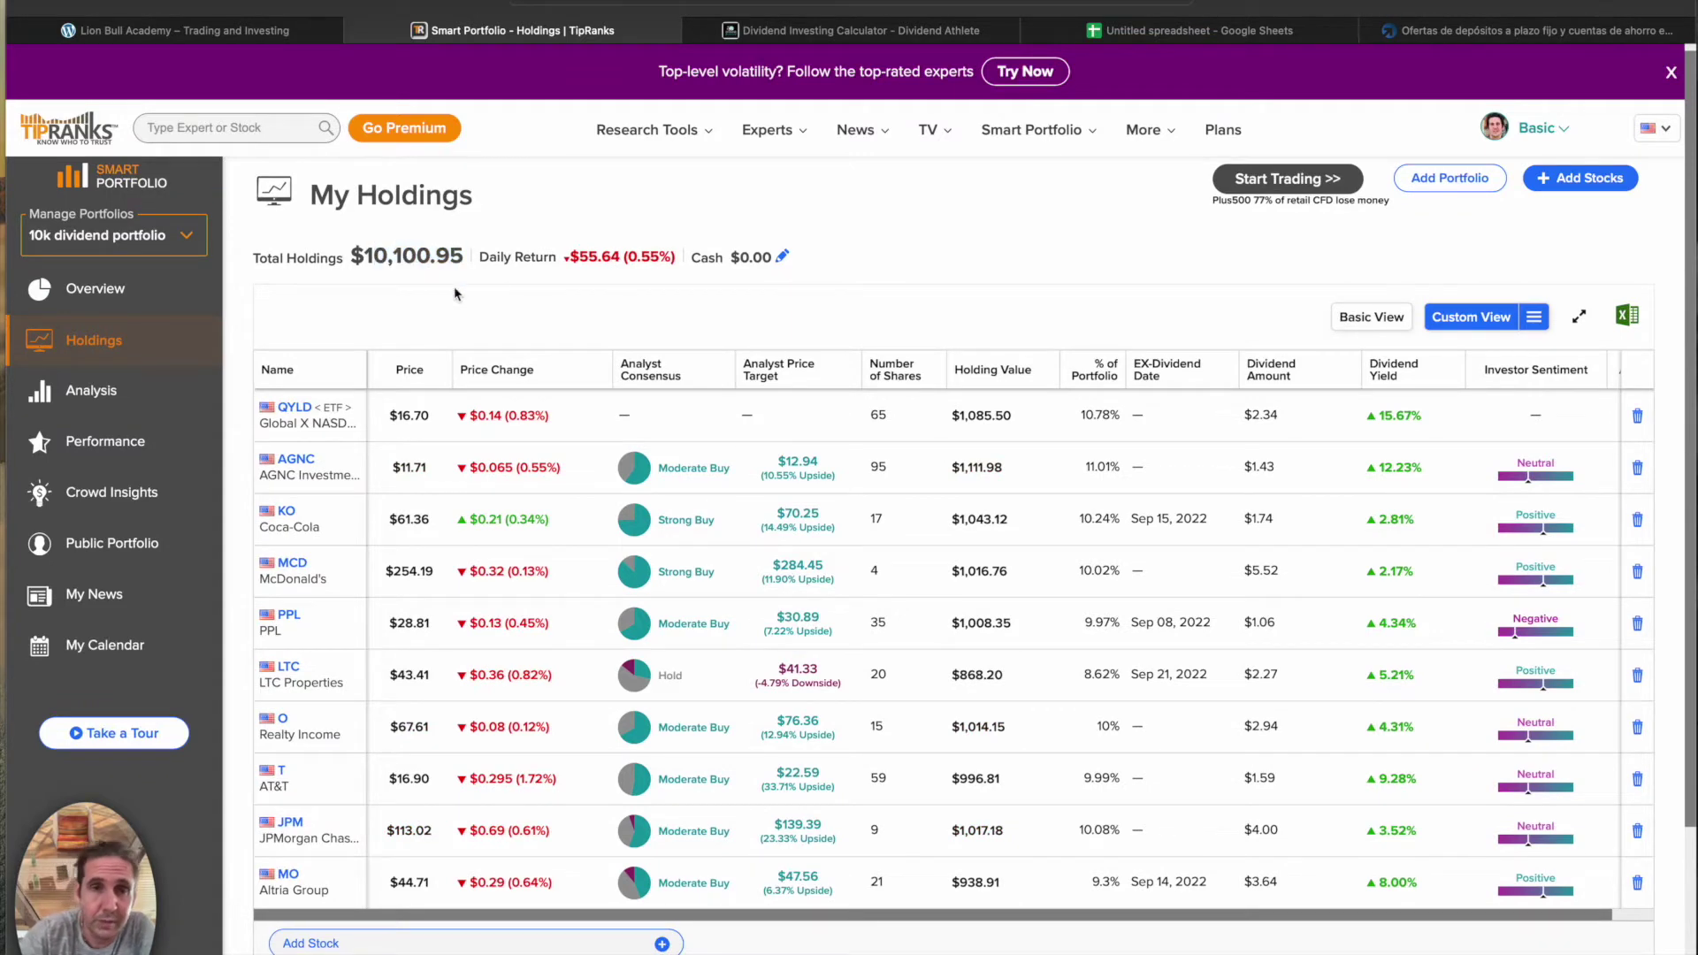
{"action": "scroll", "coordinate": [576, 297], "scroll_direction": "down", "scroll_amount": 1}
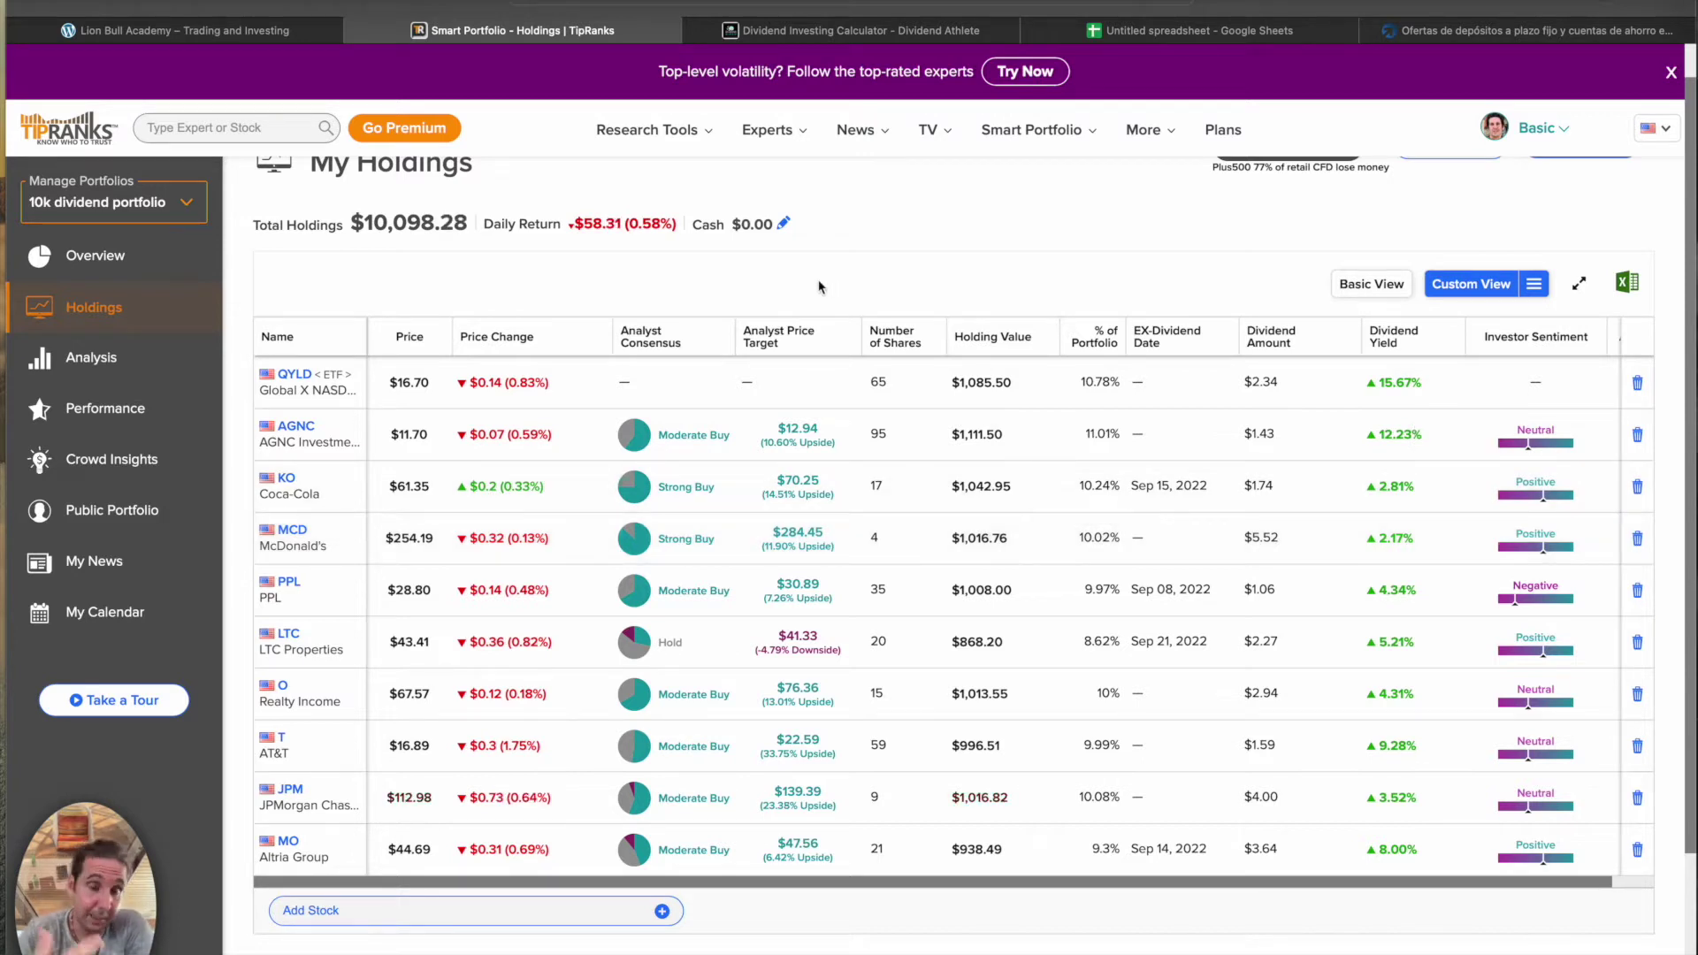
Open the portfolio analysis and inspect the stock distribution by sector, viewing Consumer Goods, General, Services, Technology and Other holdings
{"action": "left_click", "coordinate": [157, 375]}
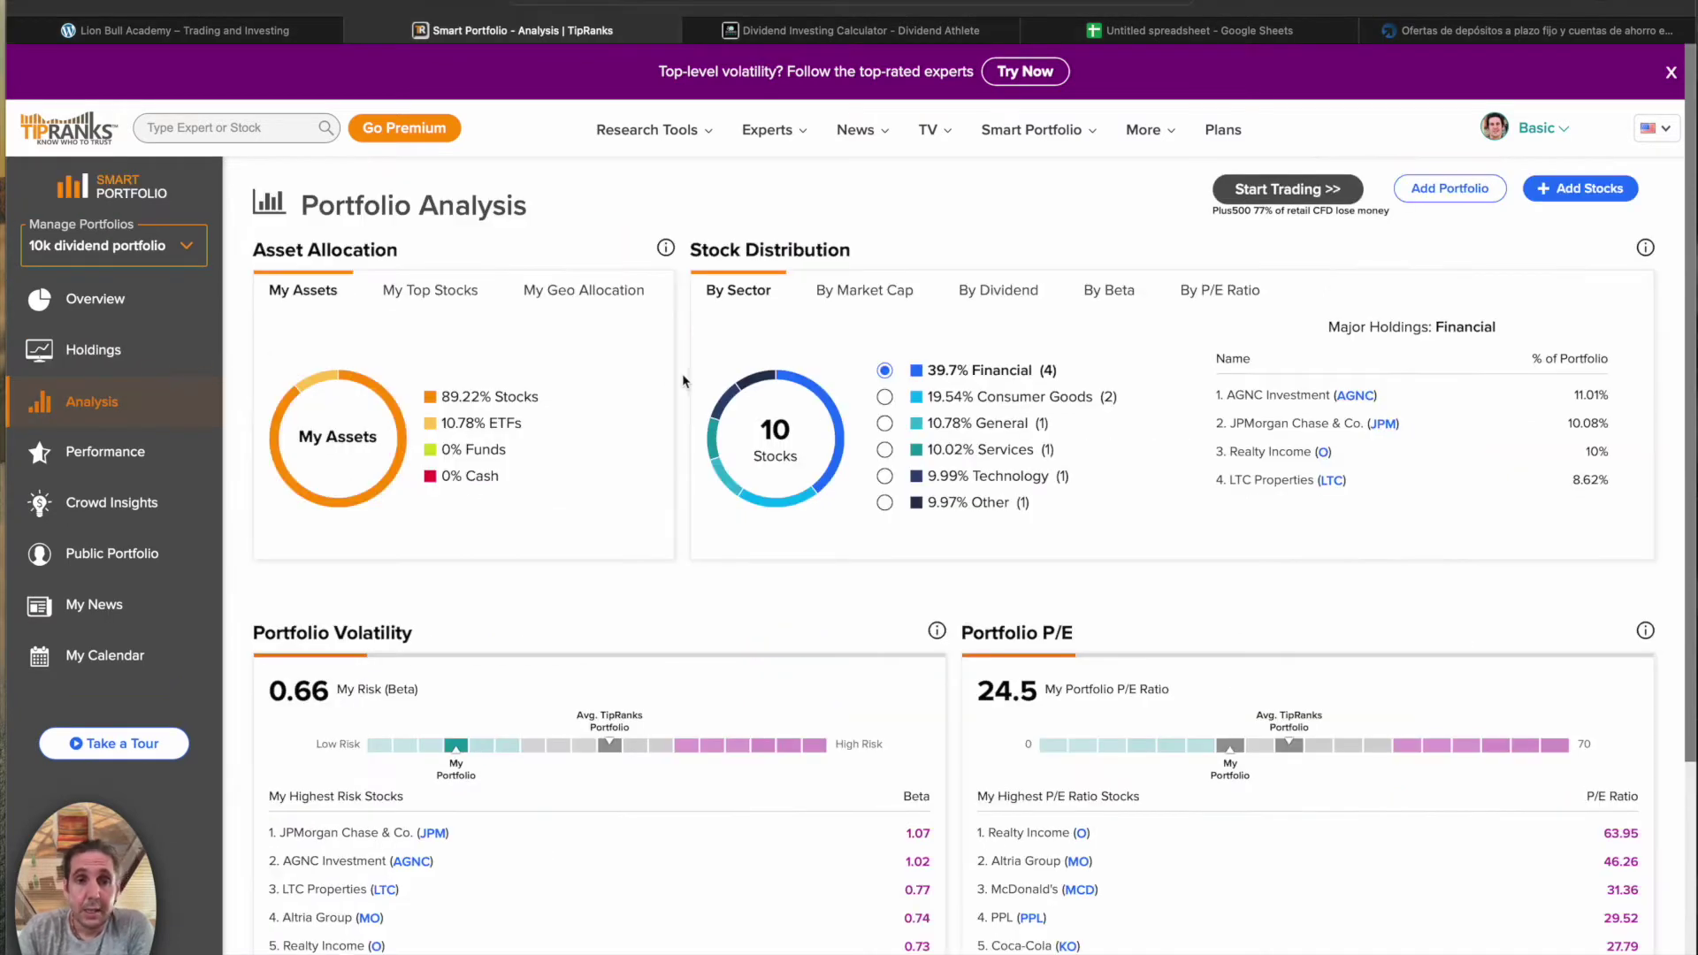
{"action": "scroll", "coordinate": [682, 373], "scroll_direction": "down", "scroll_amount": 1}
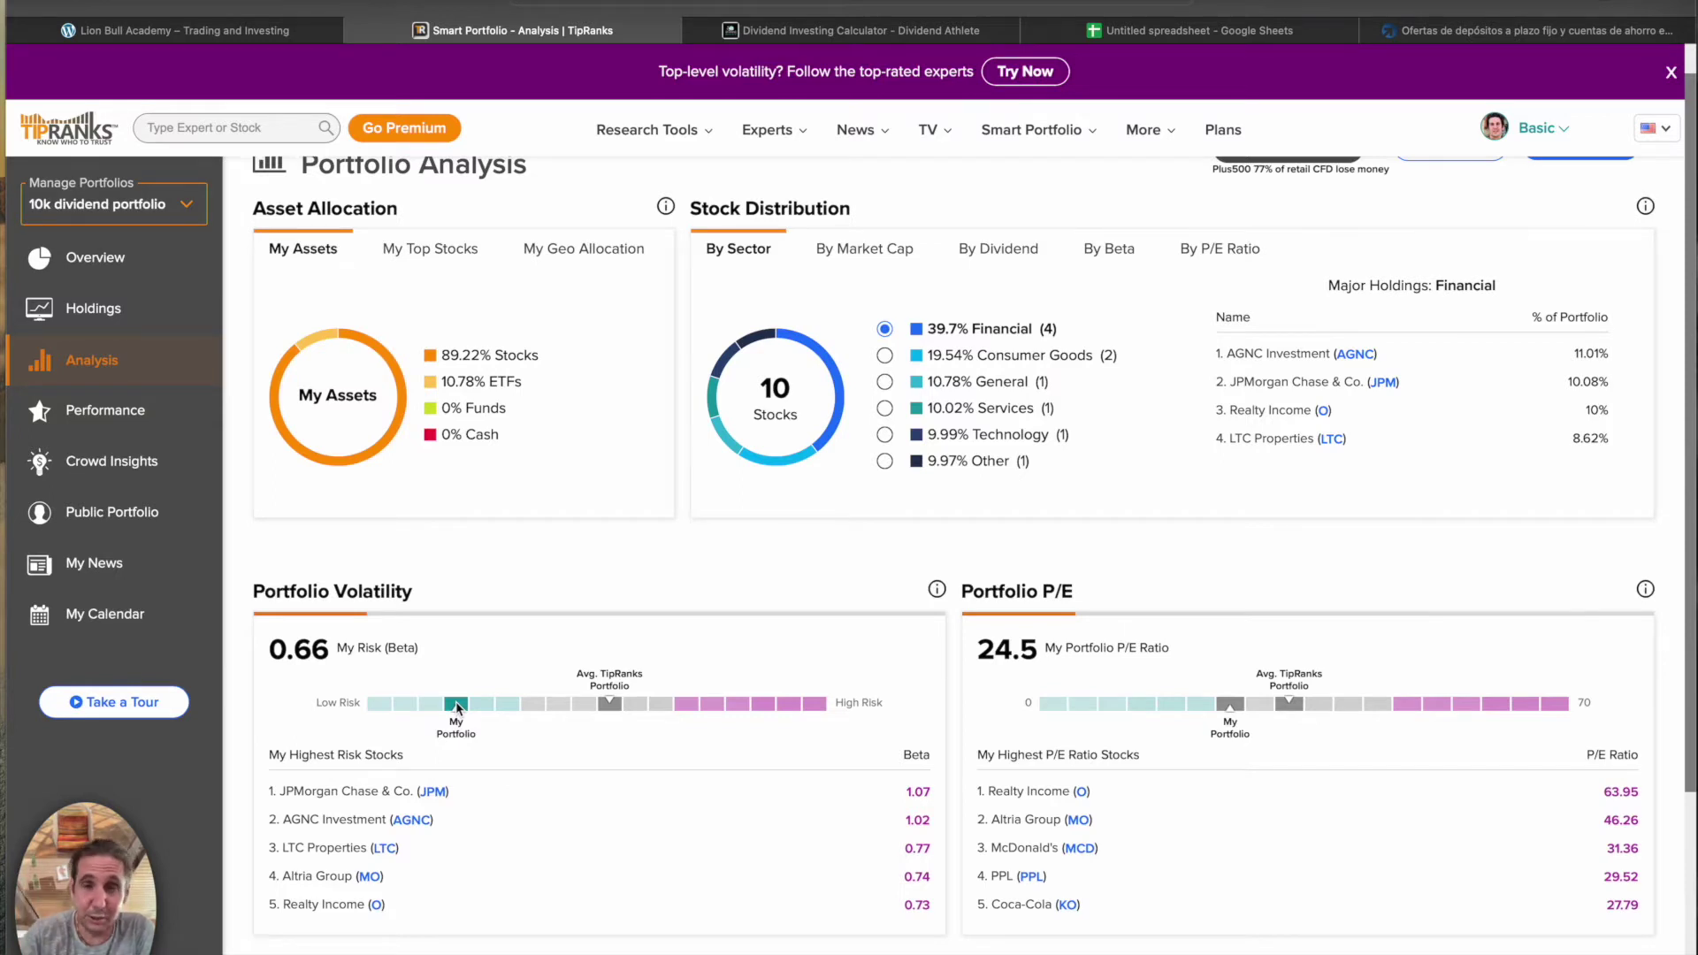
{"action": "left_click", "coordinate": [987, 358]}
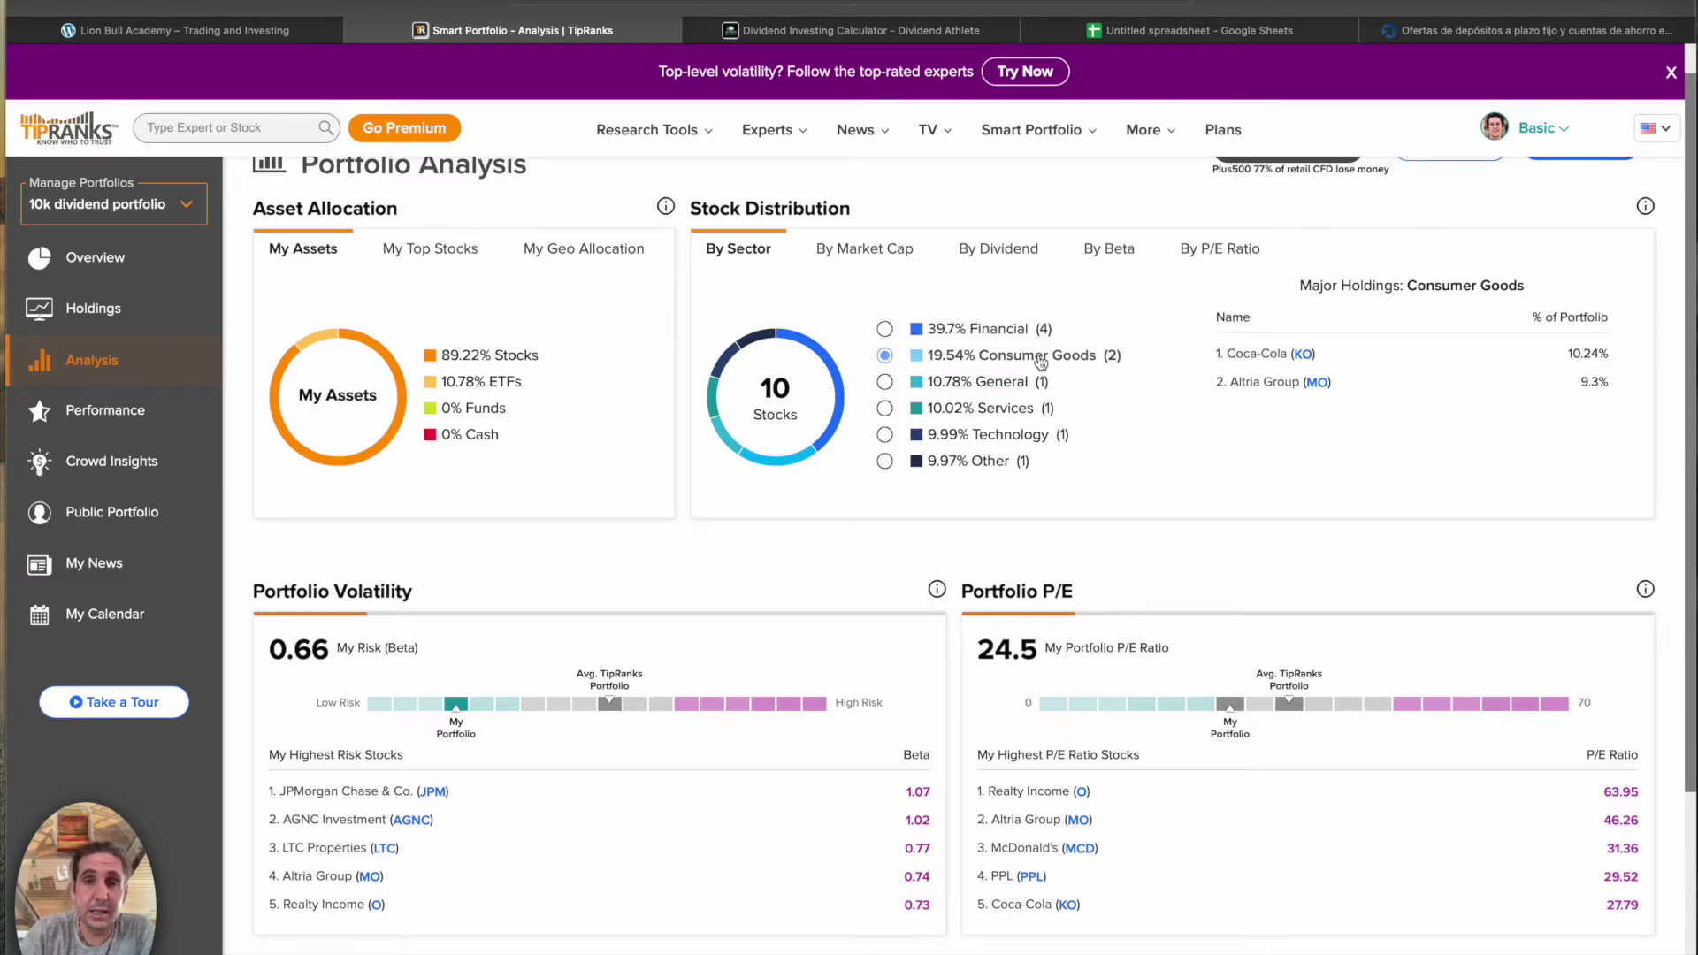
{"action": "left_click", "coordinate": [997, 392]}
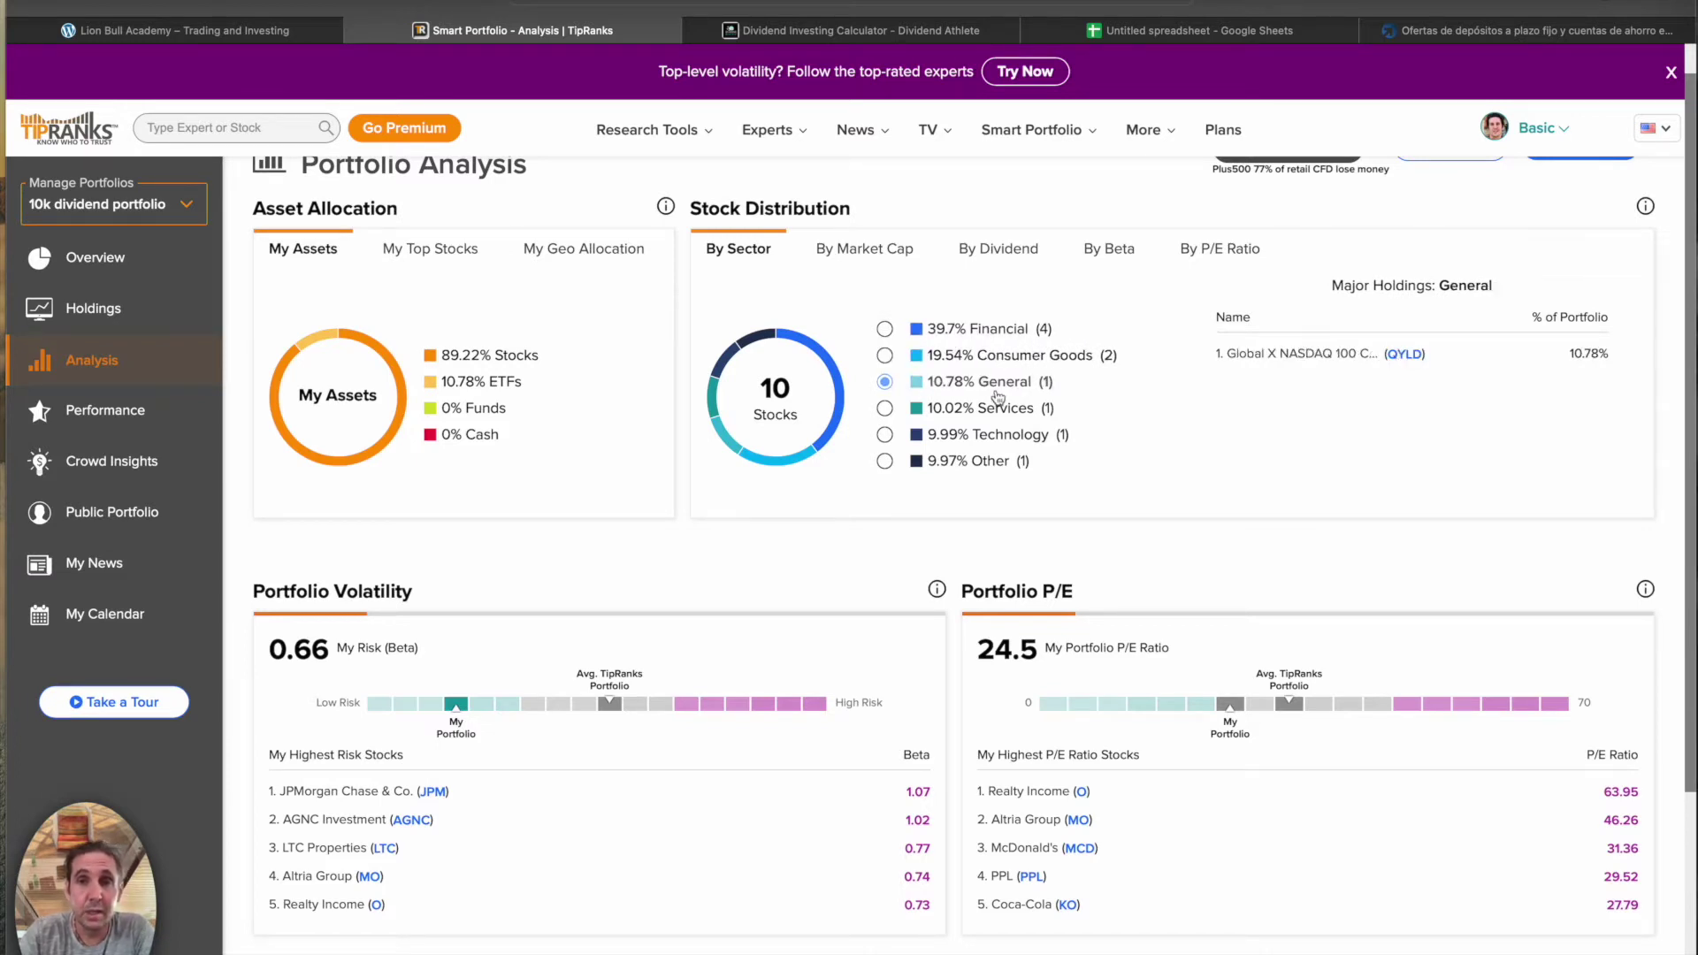
{"action": "left_click", "coordinate": [996, 409]}
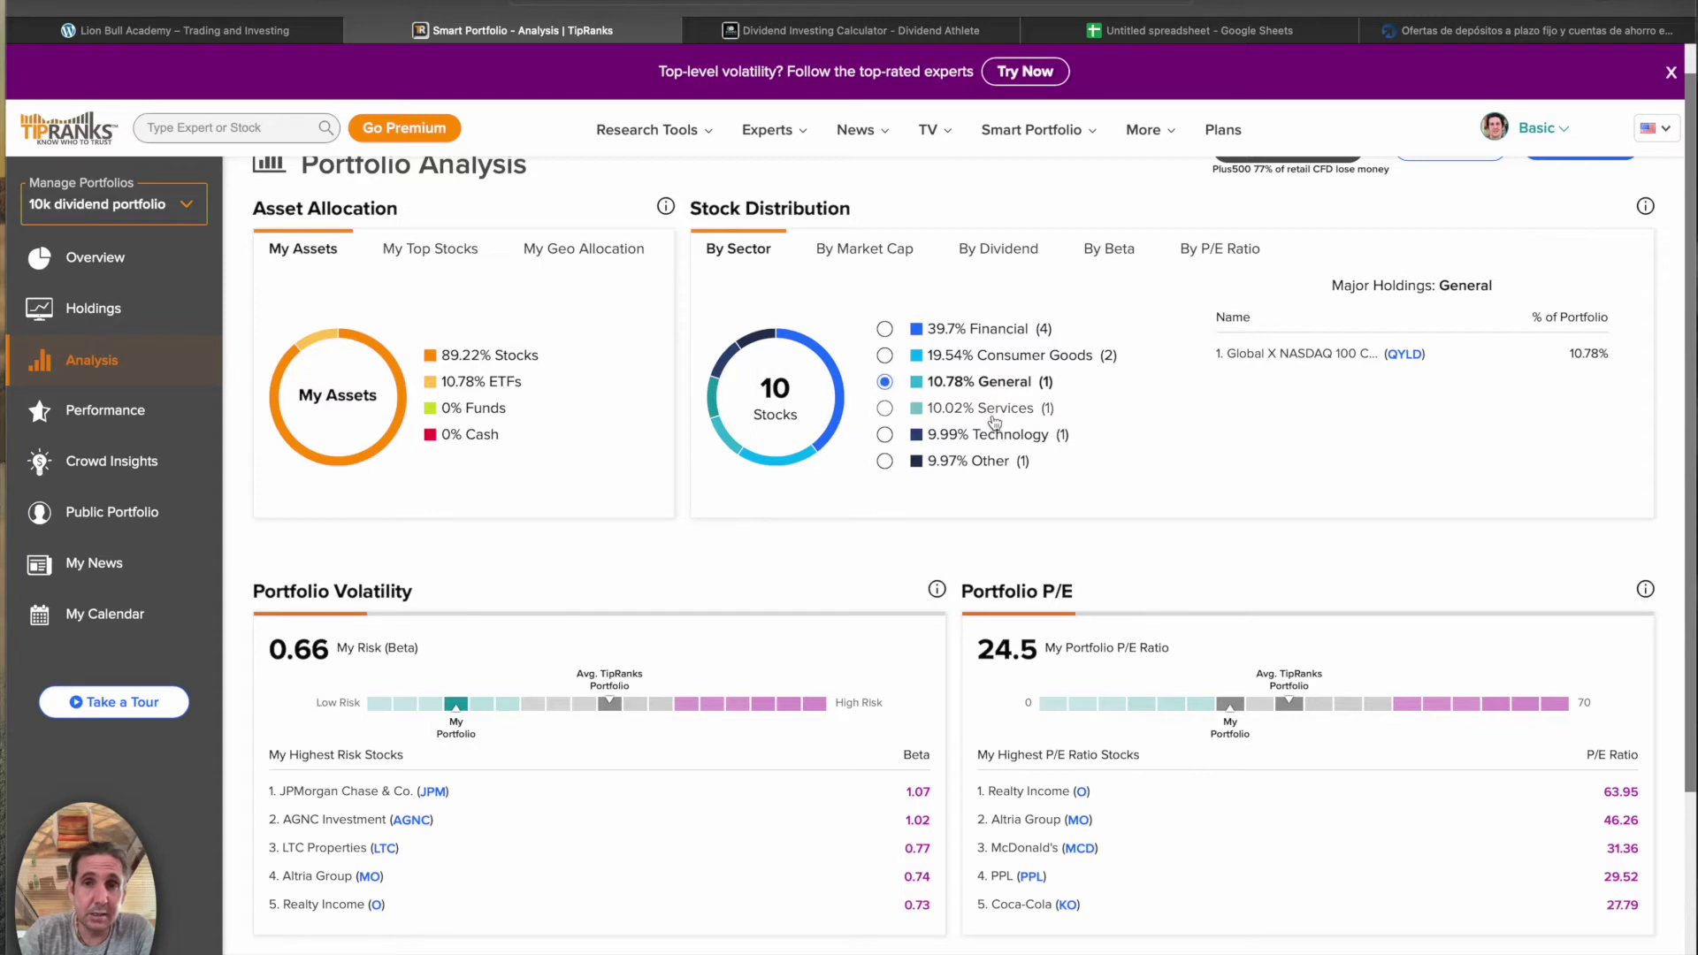
{"action": "left_click", "coordinate": [995, 435]}
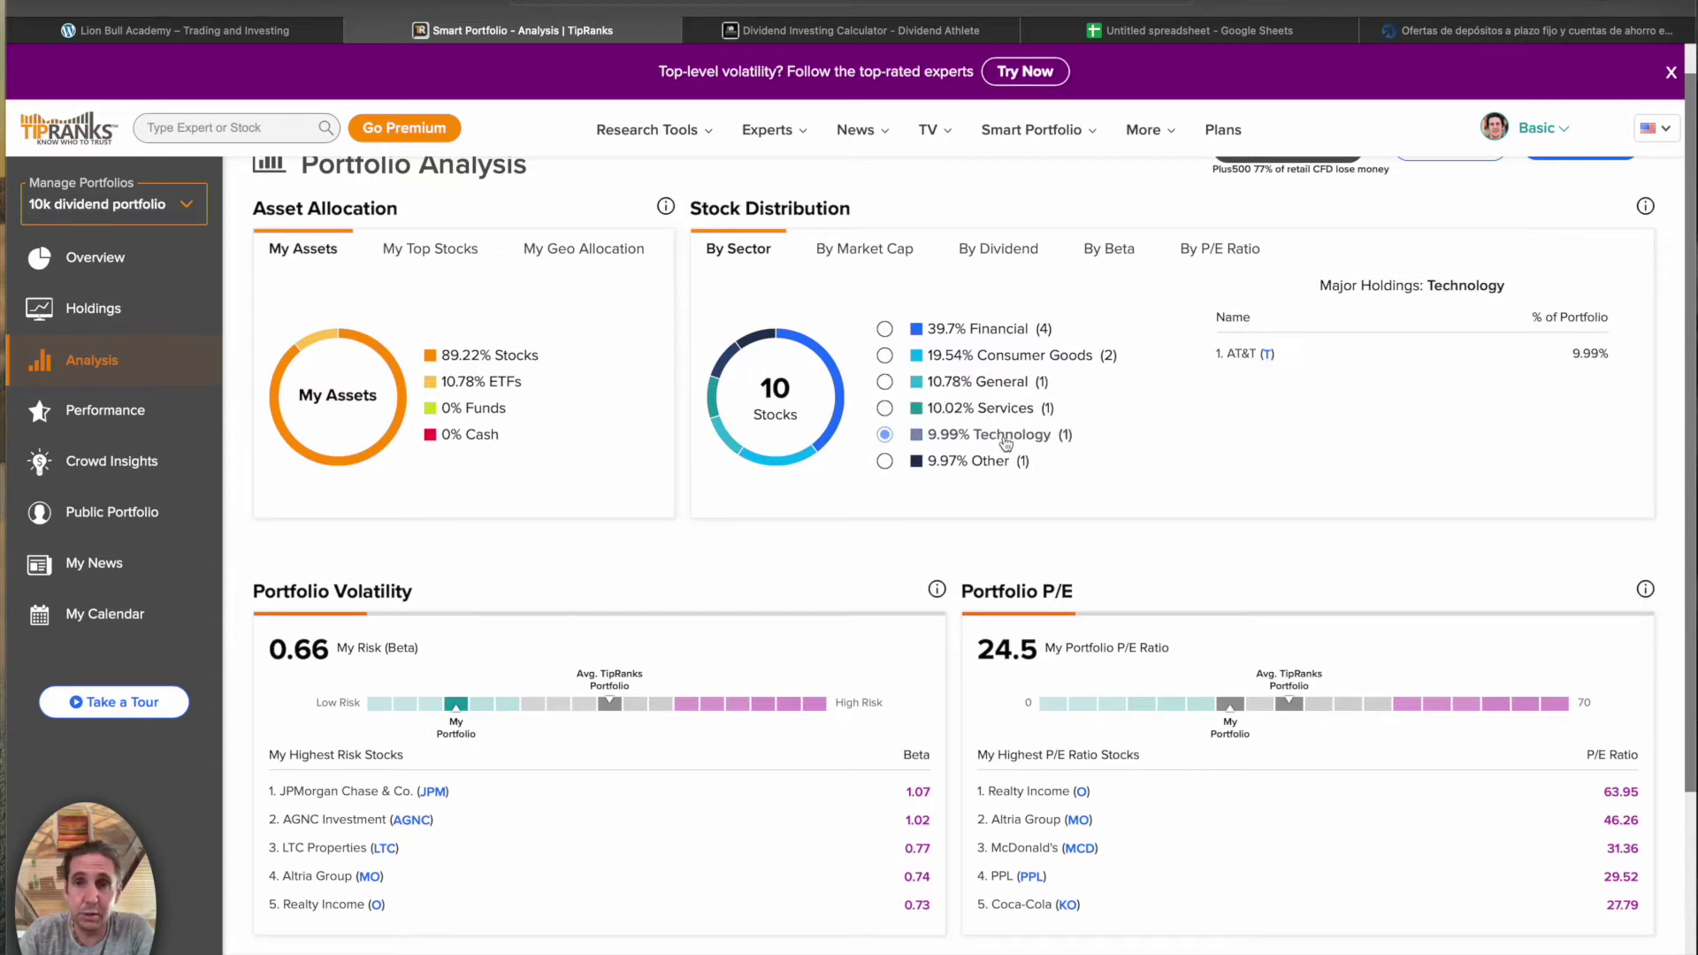
{"action": "left_click", "coordinate": [984, 467]}
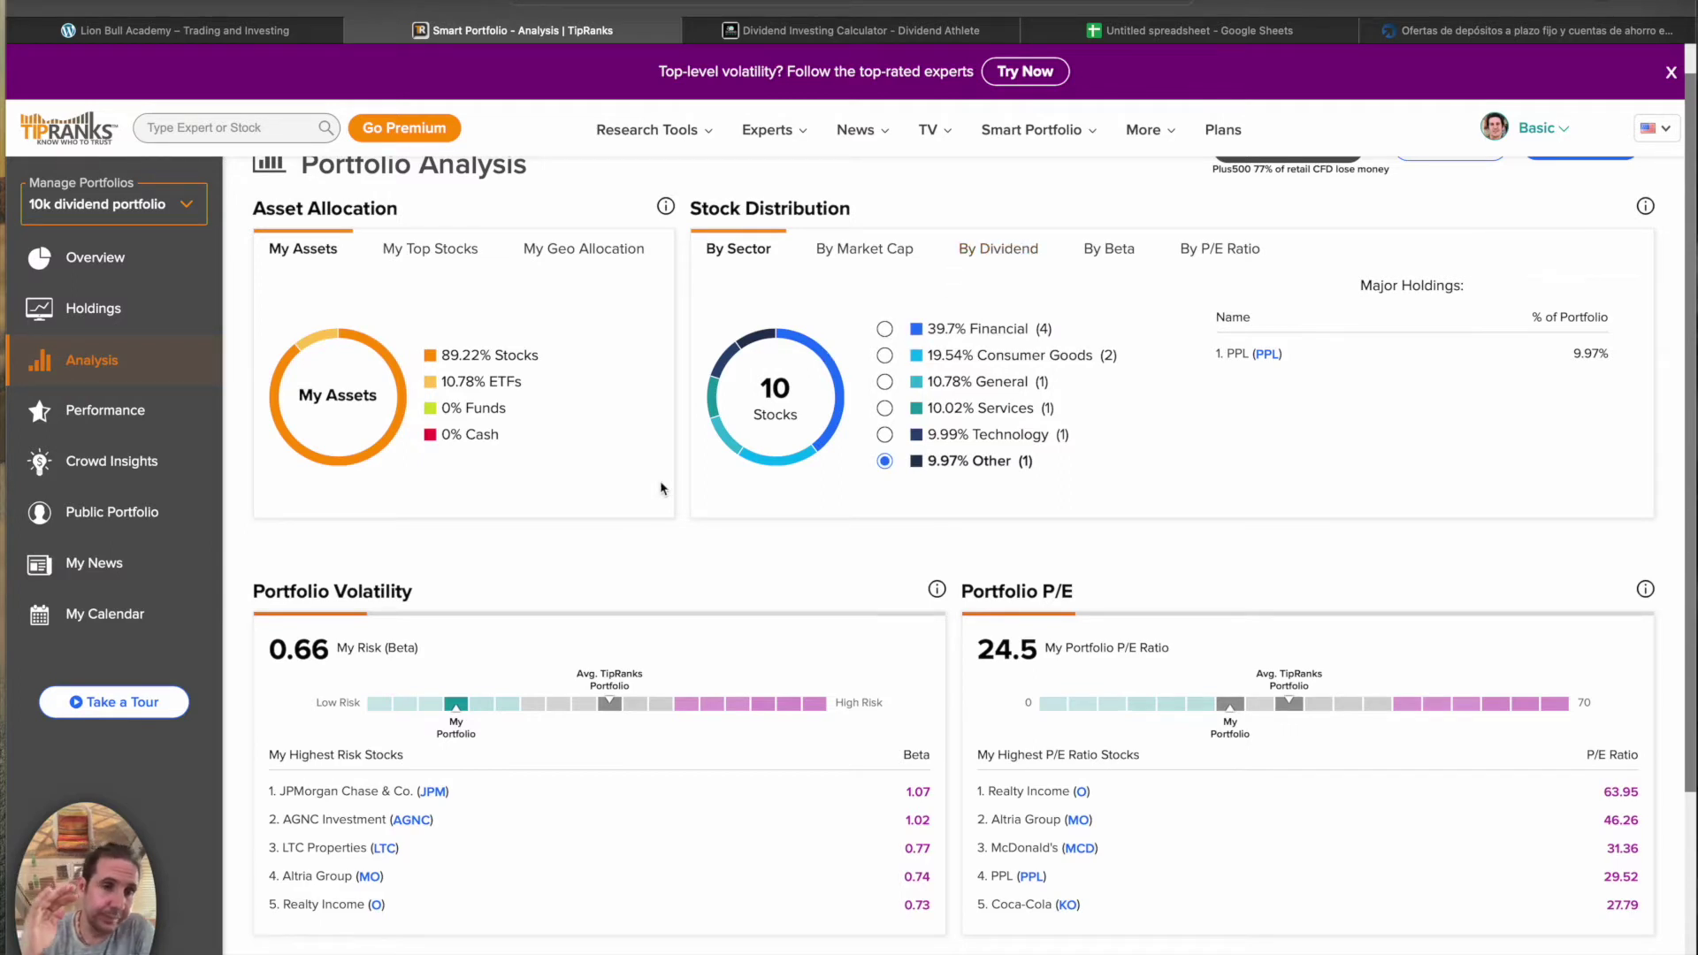
Examine the estimated annual dividend yield and estimated annual dividend payment under Portfolio Dividends
{"action": "scroll", "coordinate": [602, 534], "scroll_direction": "down", "scroll_amount": 3}
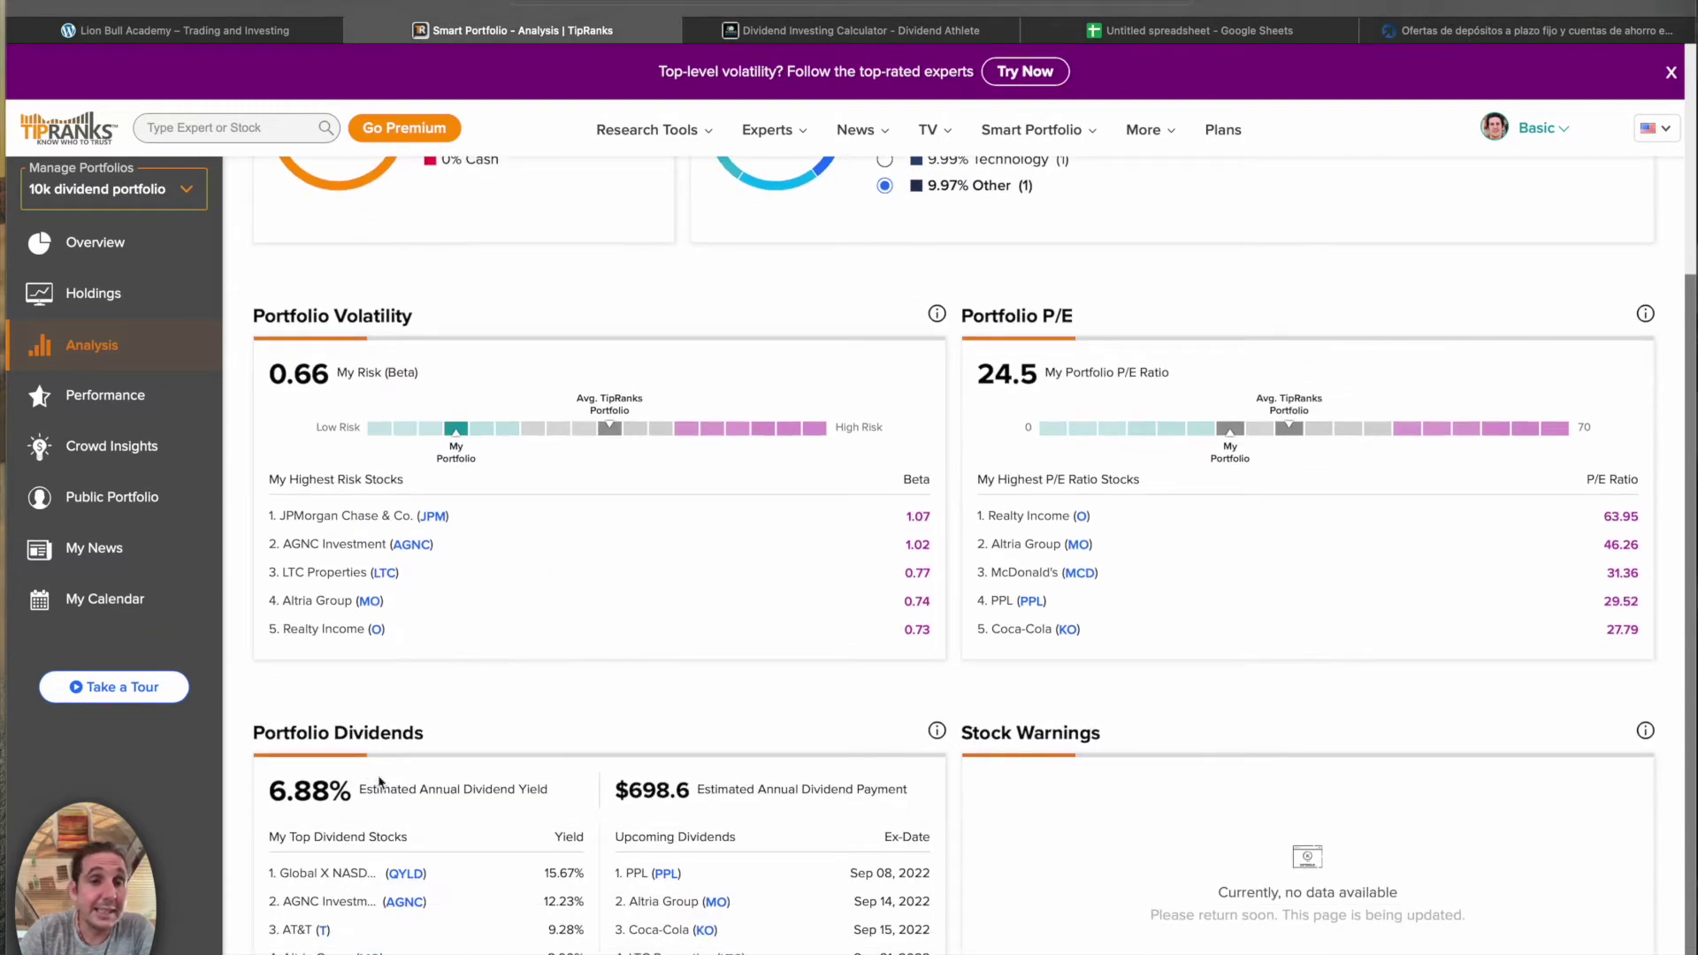
{"action": "left_click_drag", "start_coordinate": [356, 801], "coordinate": [274, 790]}
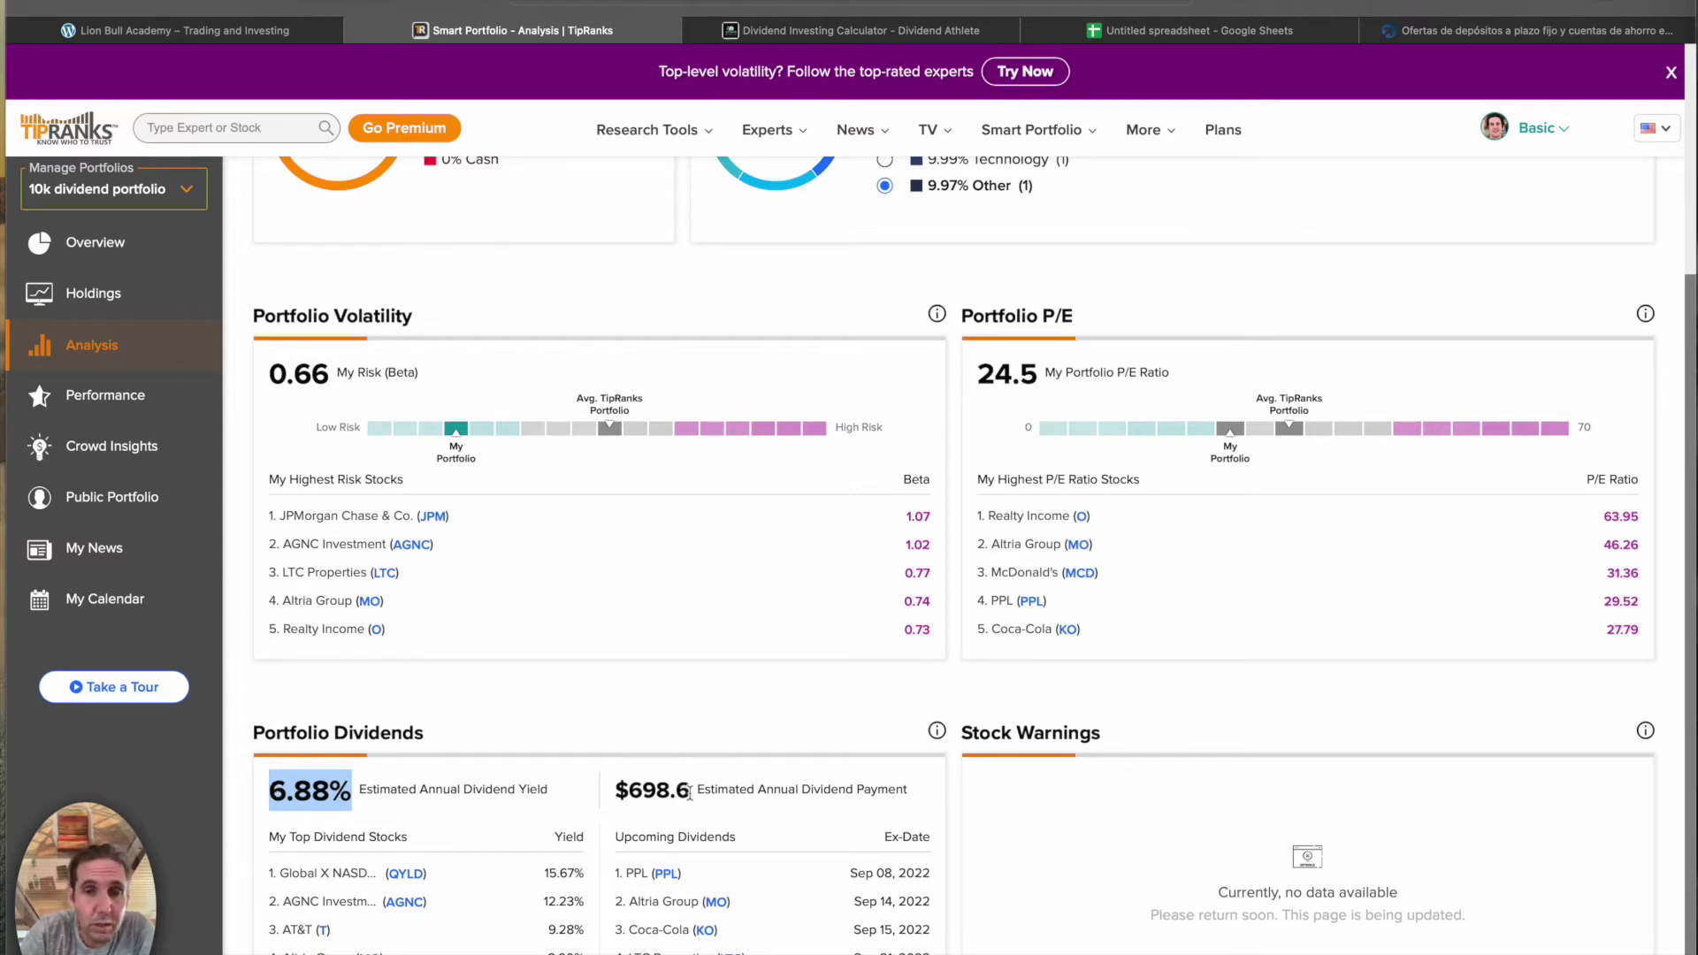
{"action": "left_click_drag", "start_coordinate": [690, 793], "coordinate": [622, 790]}
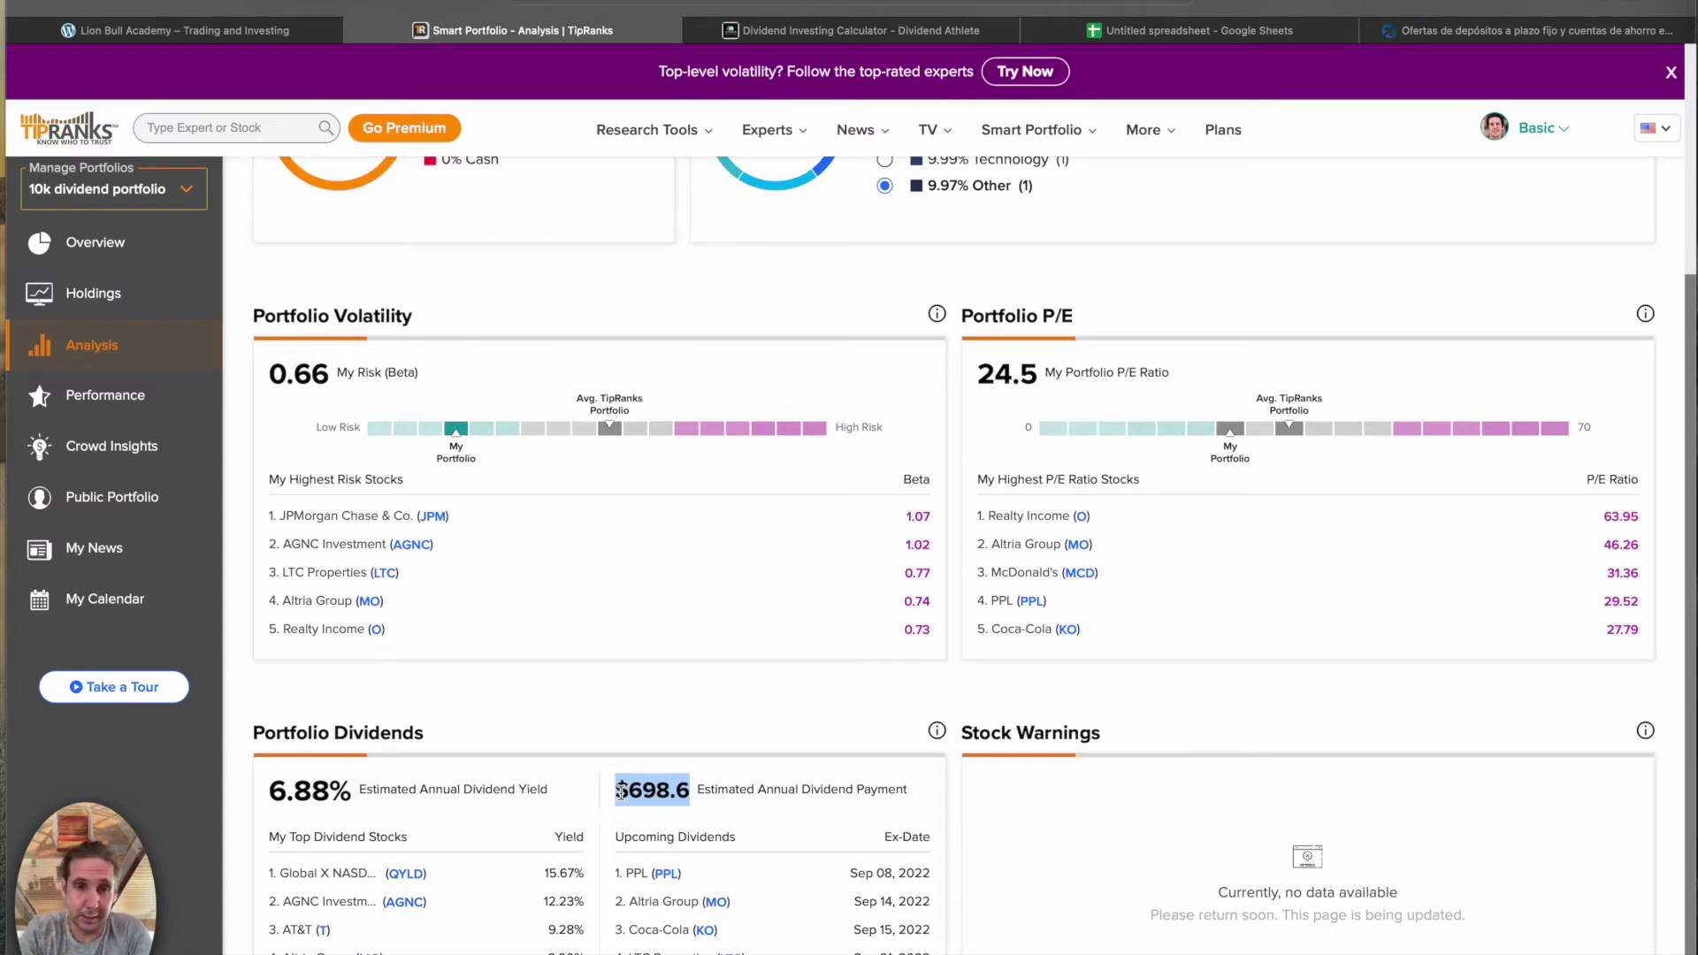
Switch to the Google Sheets dividend spreadsheet and check the yearly dividend income from the 10k and 100k portfolios
{"action": "left_click", "coordinate": [1243, 38]}
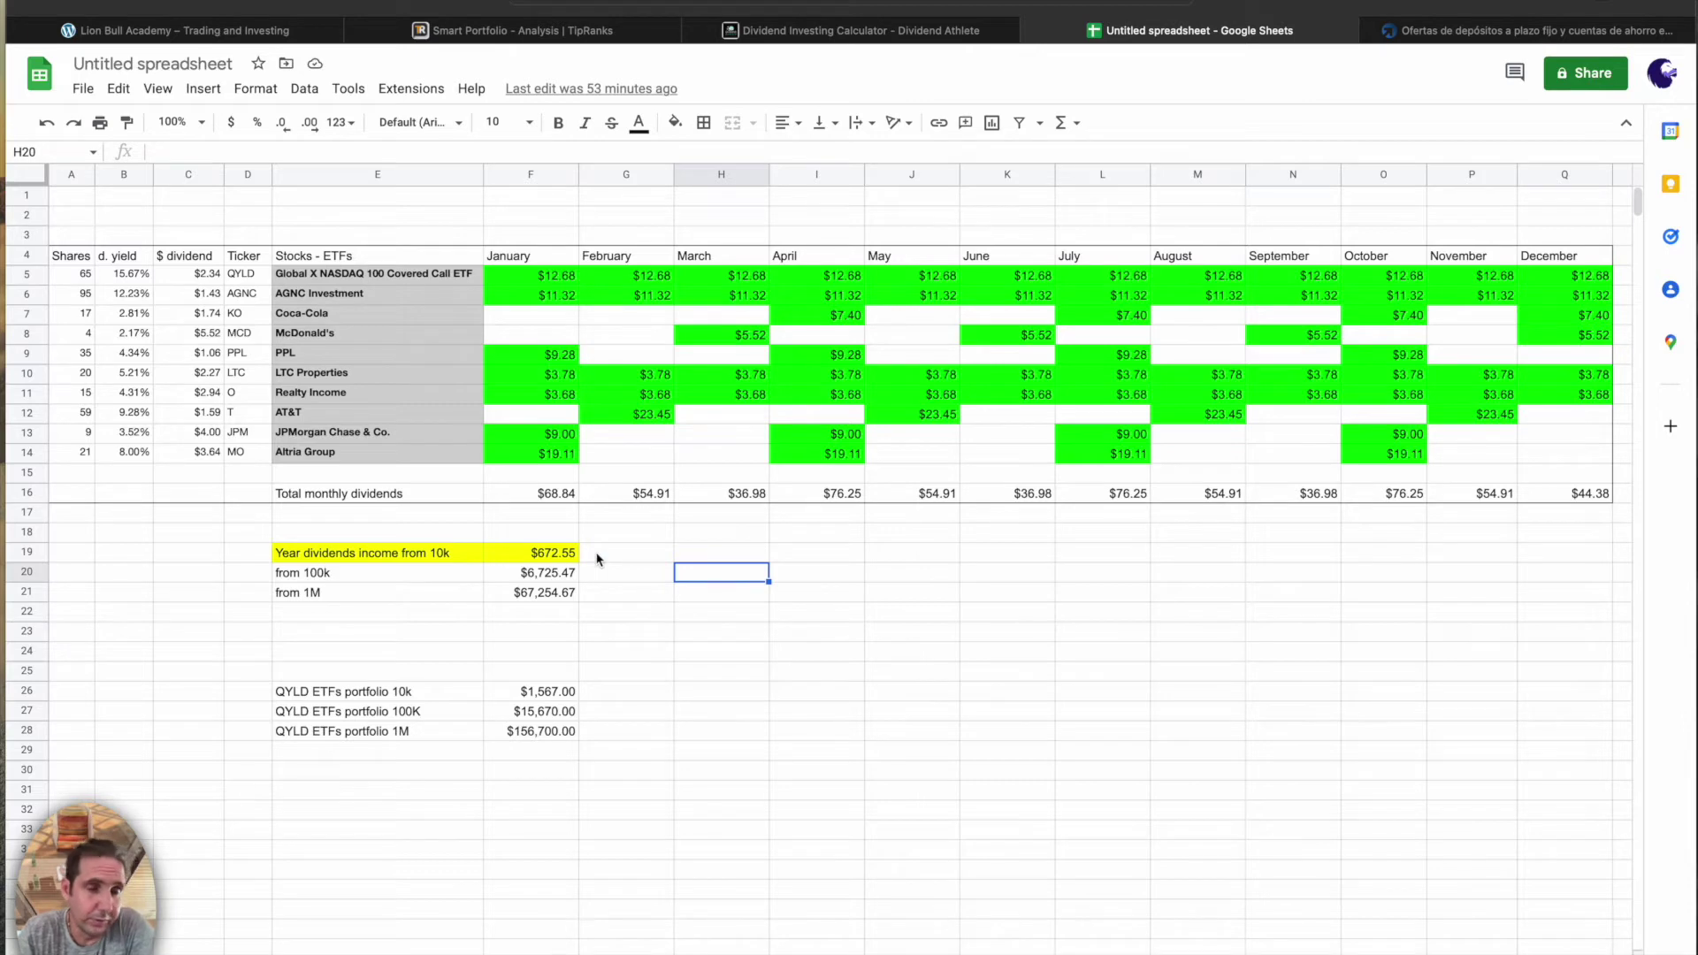
{"action": "left_click", "coordinate": [563, 565]}
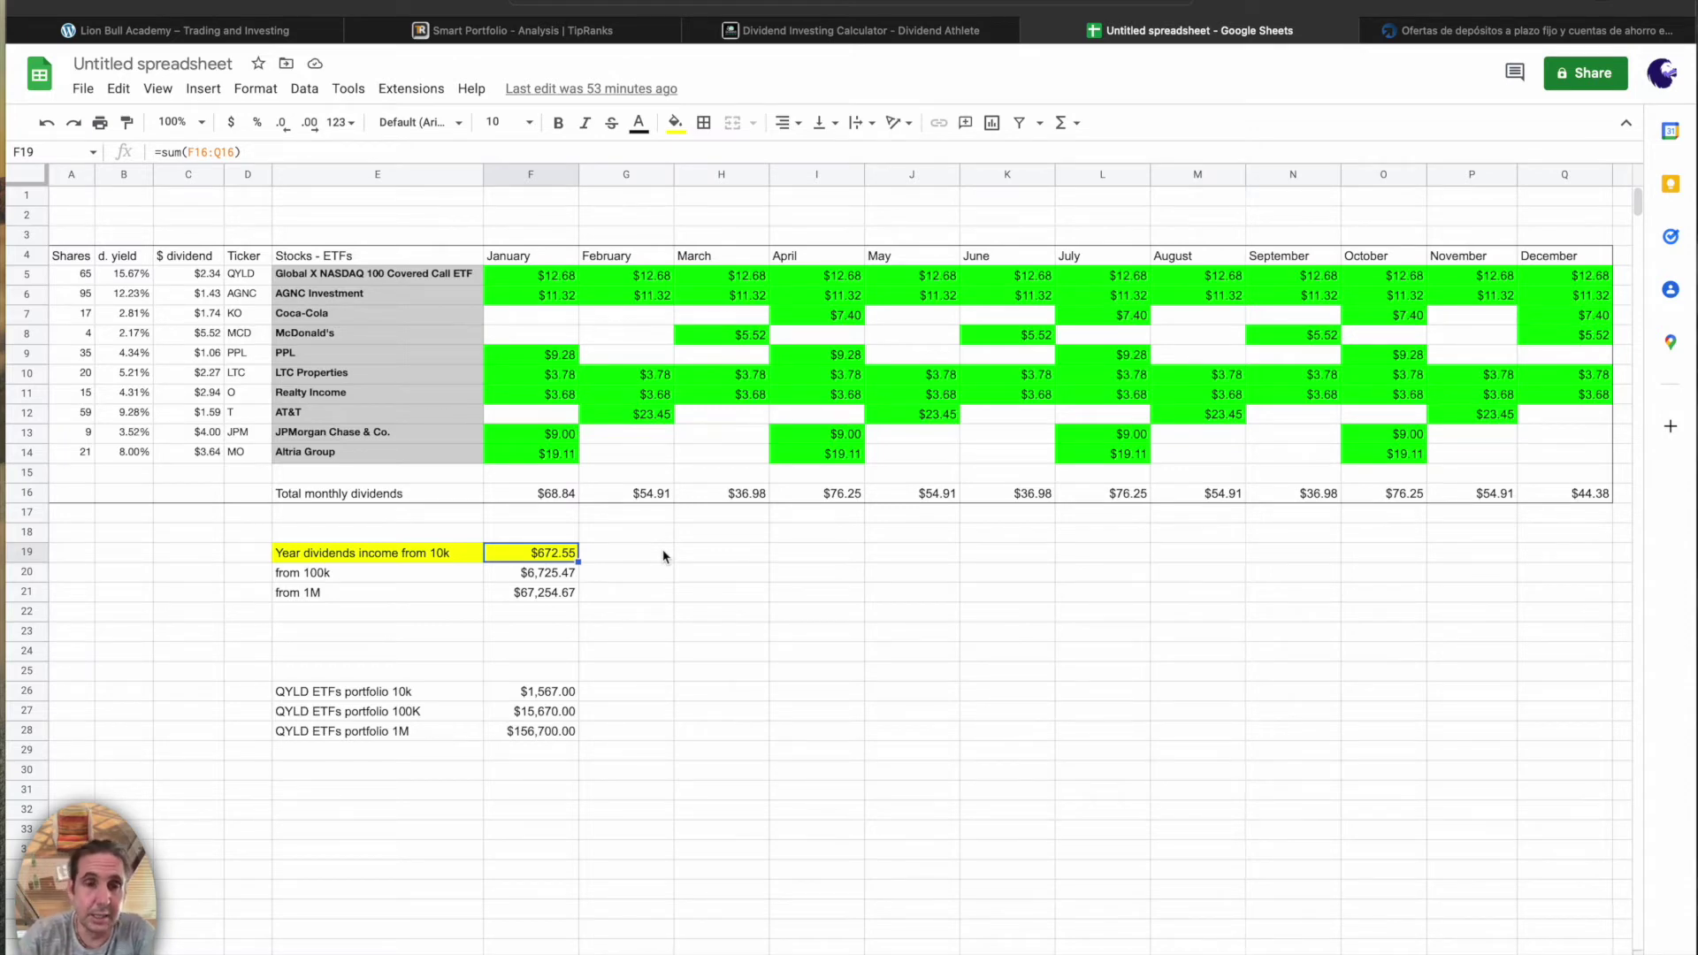
{"action": "left_click", "coordinate": [627, 562]}
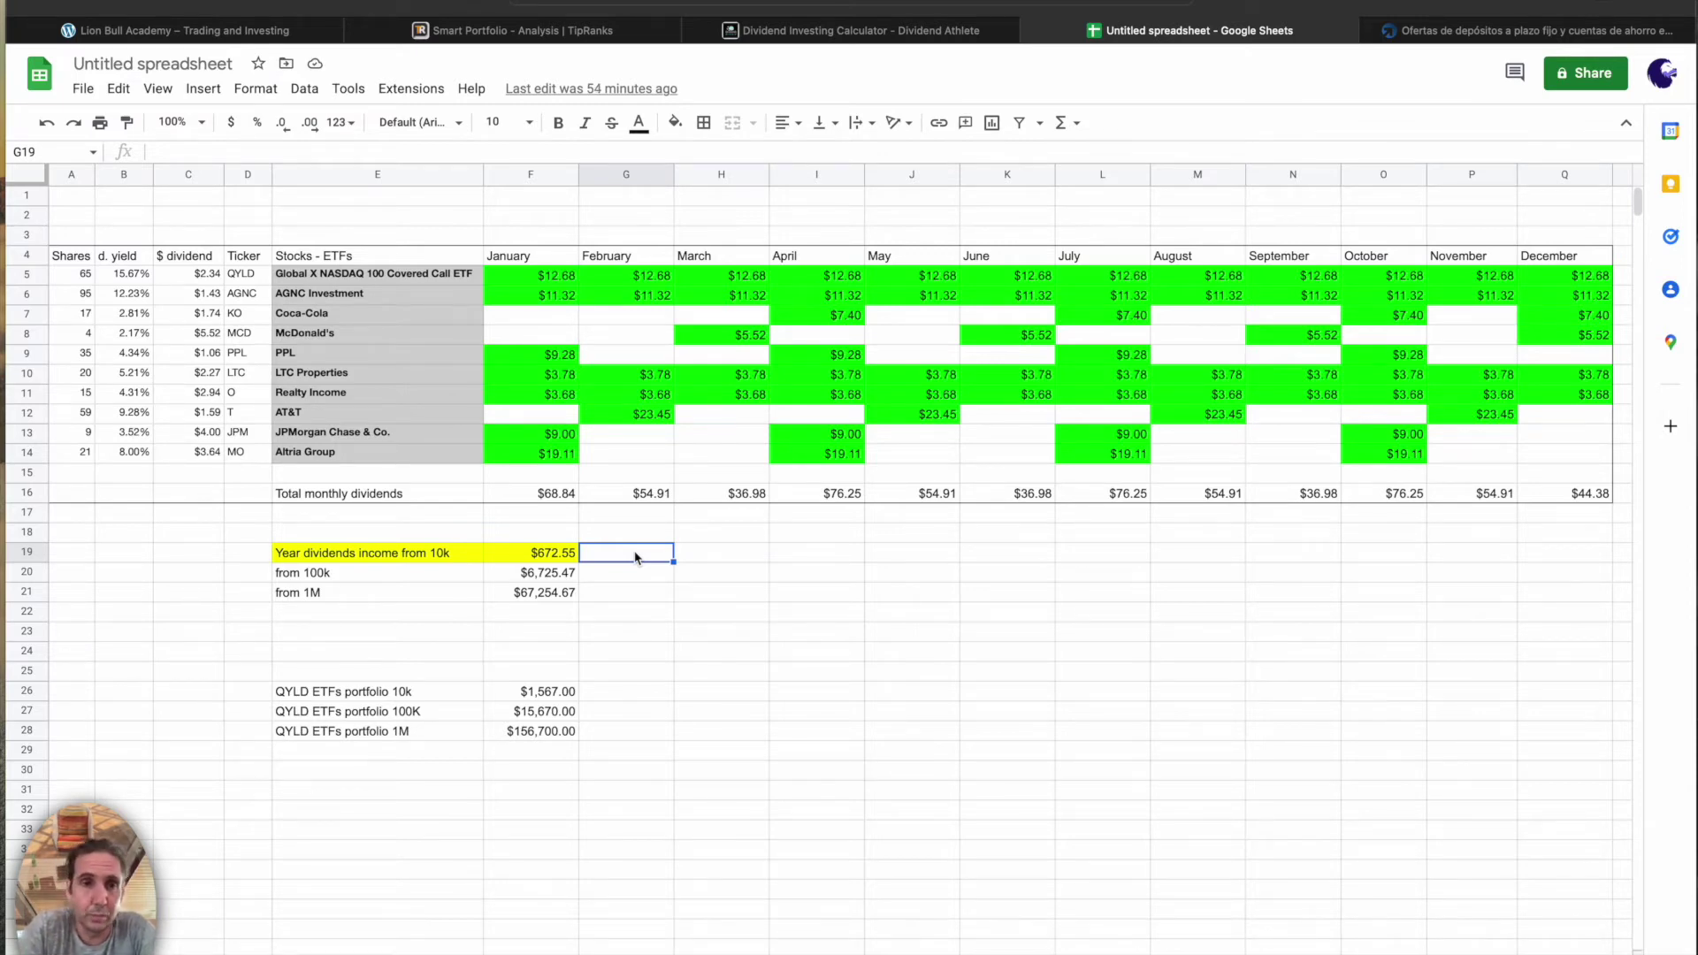
{"action": "left_click", "coordinate": [611, 578]}
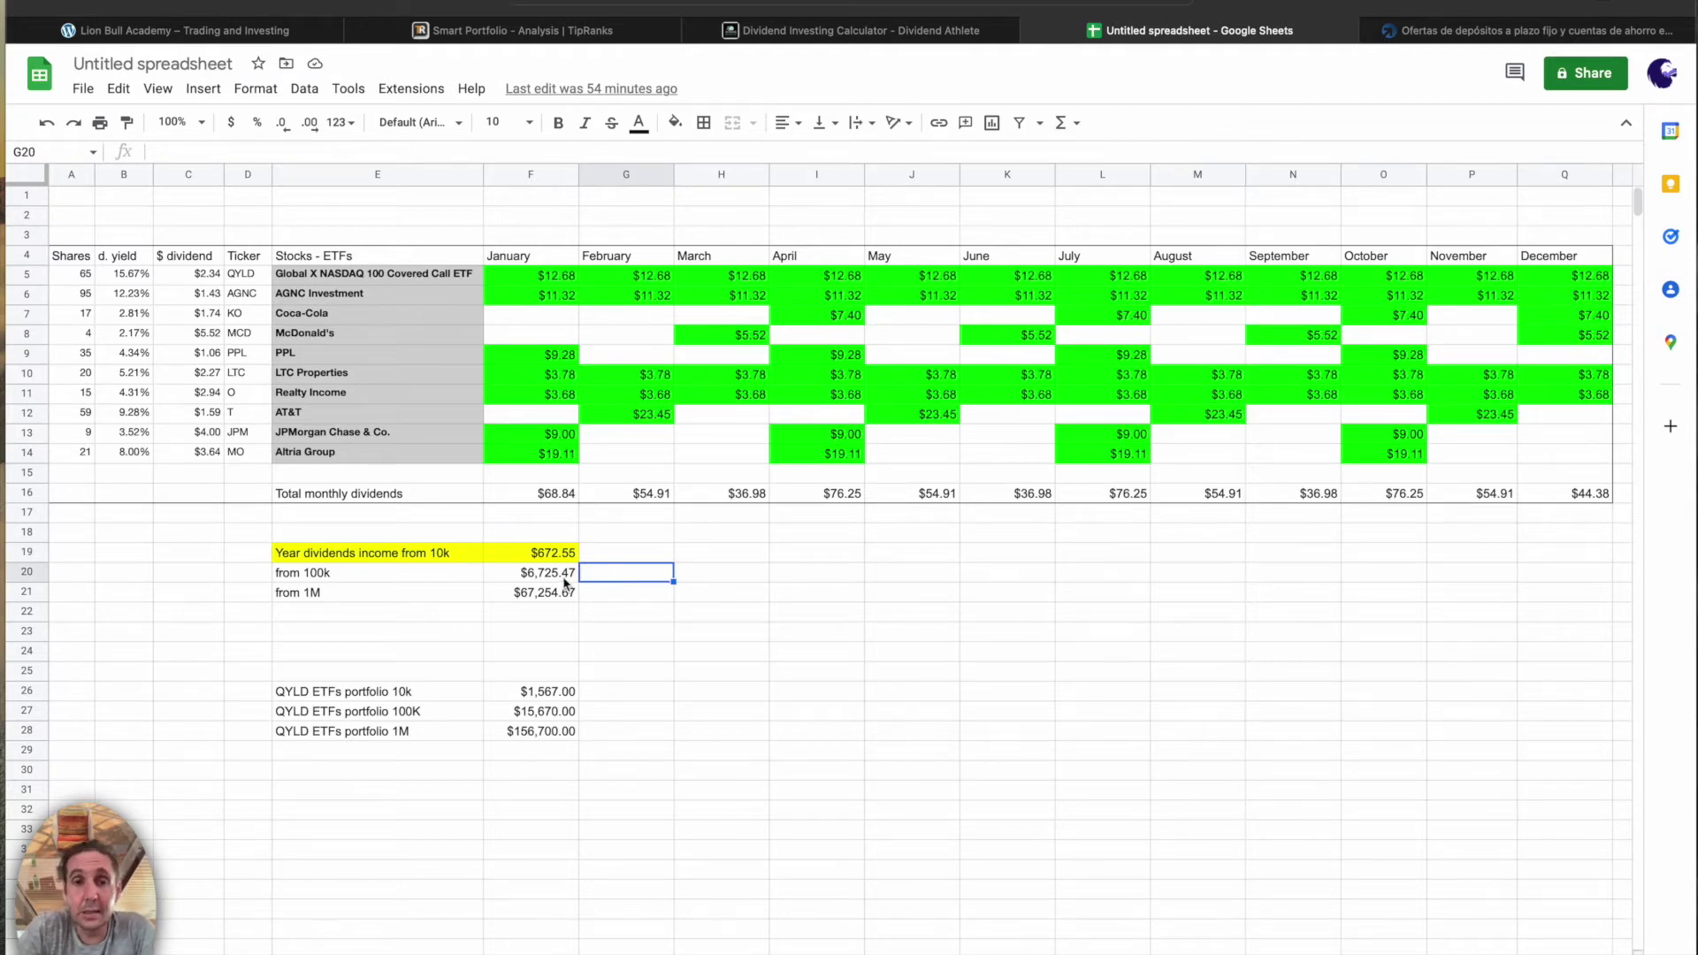
{"action": "left_click", "coordinate": [569, 584]}
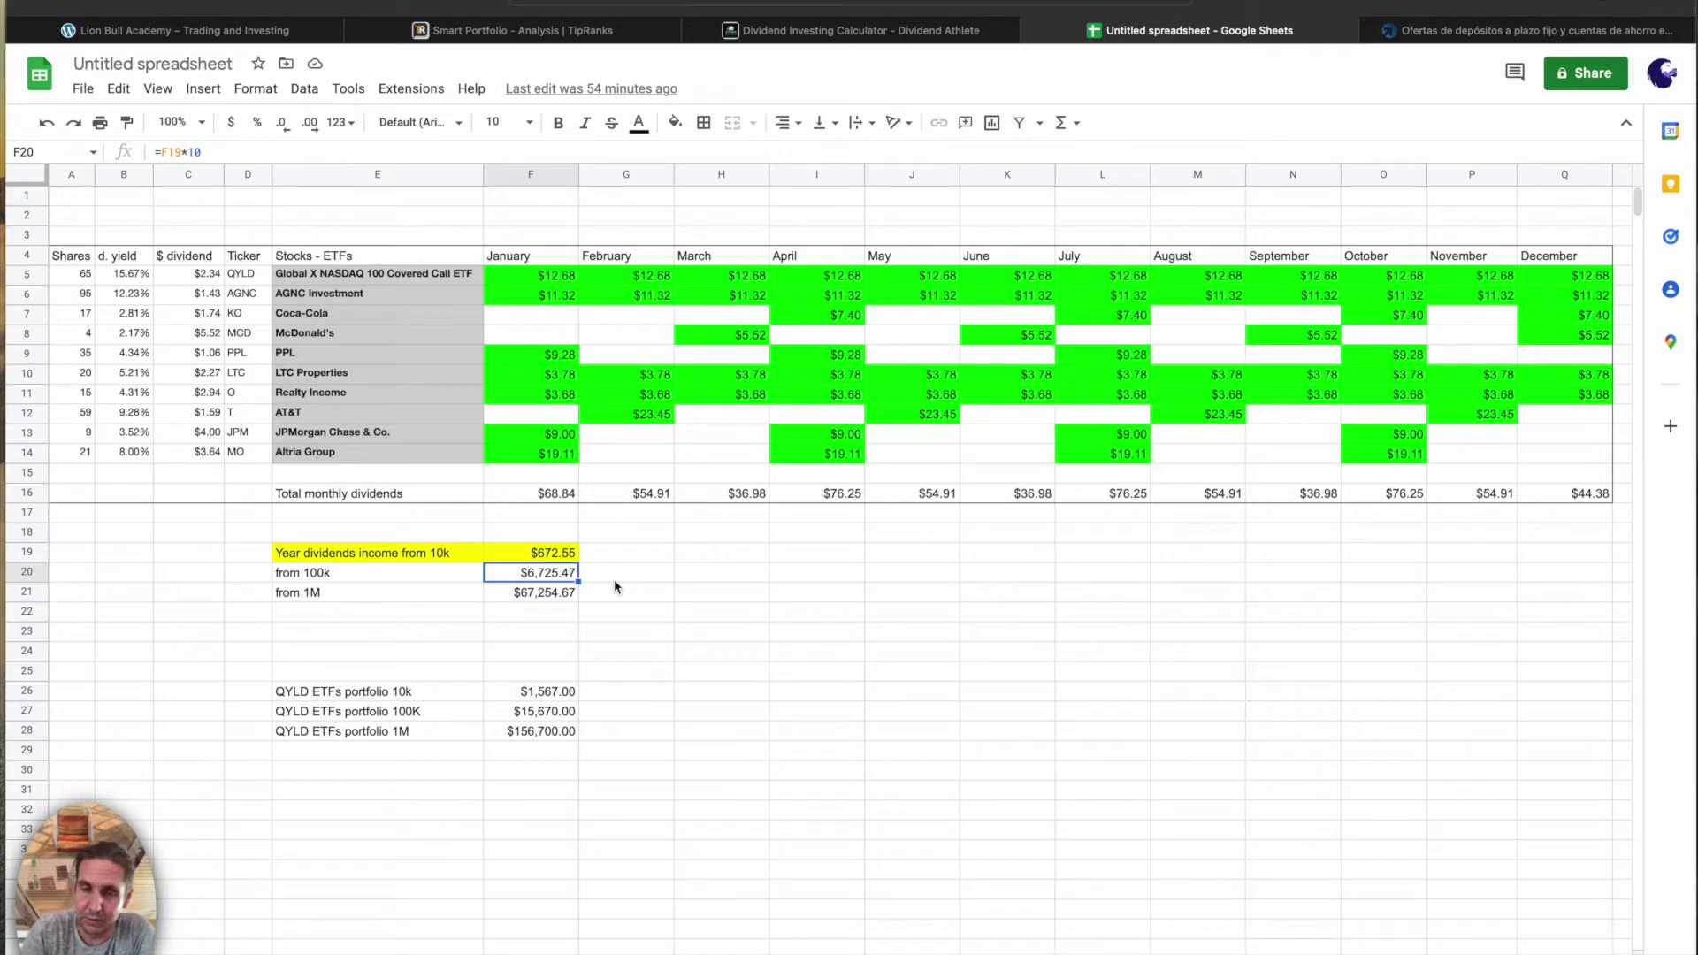
{"action": "left_click", "coordinate": [678, 576]}
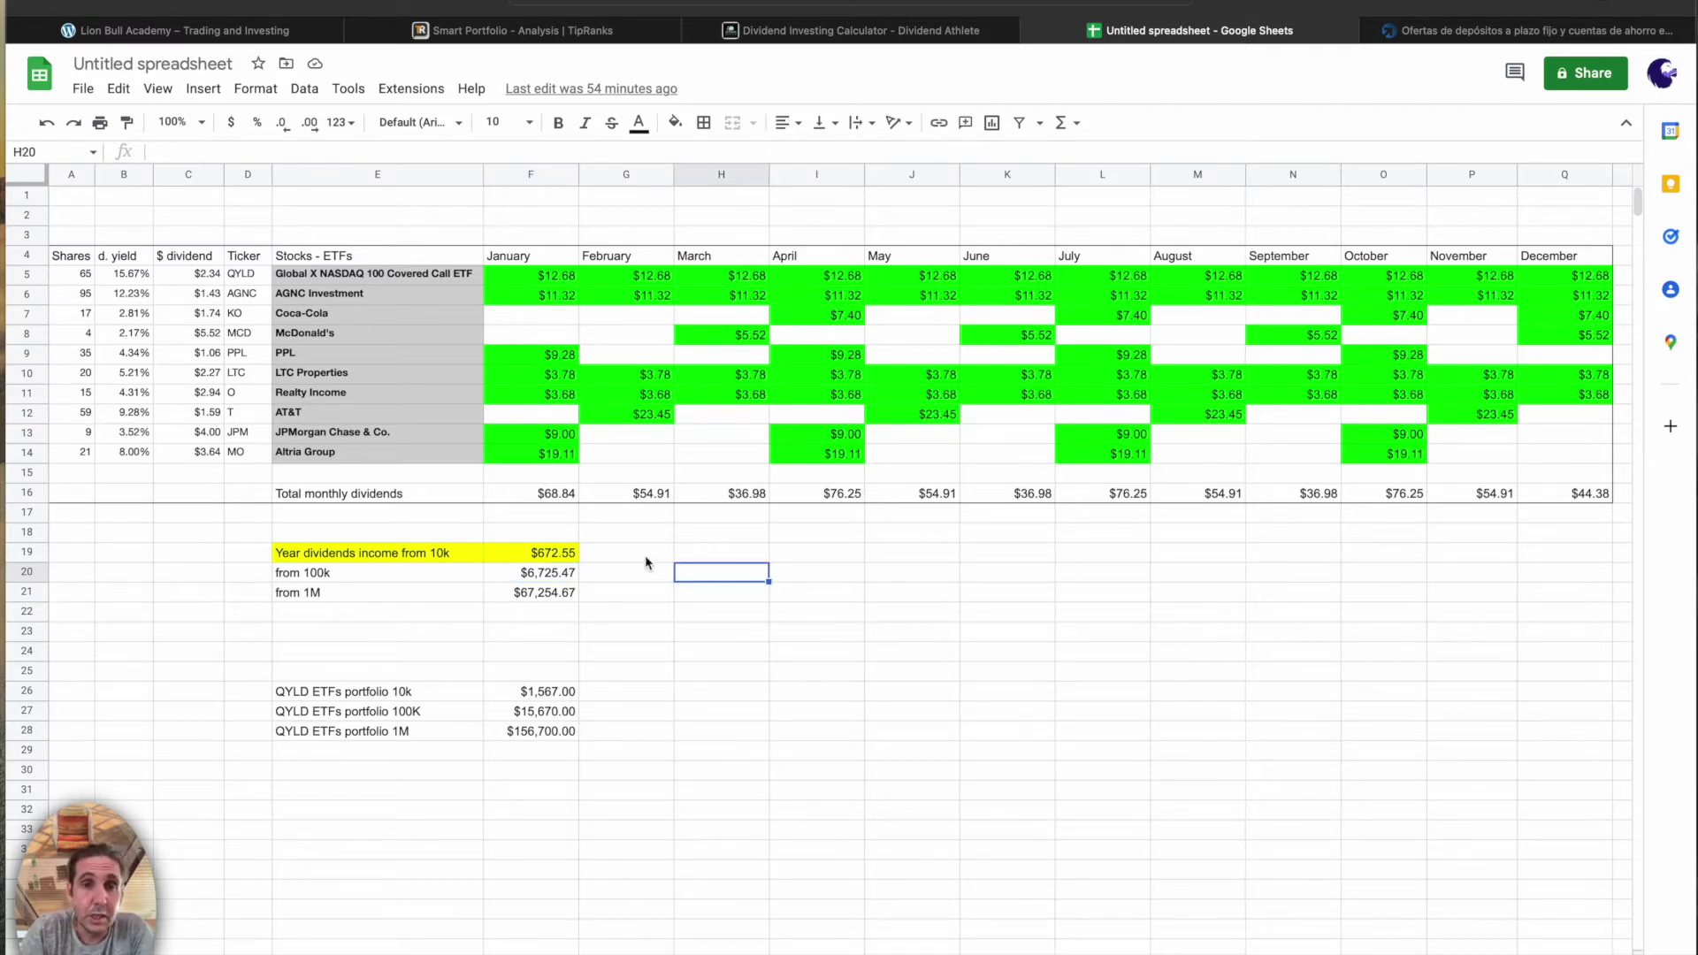
{"action": "left_click", "coordinate": [646, 558]}
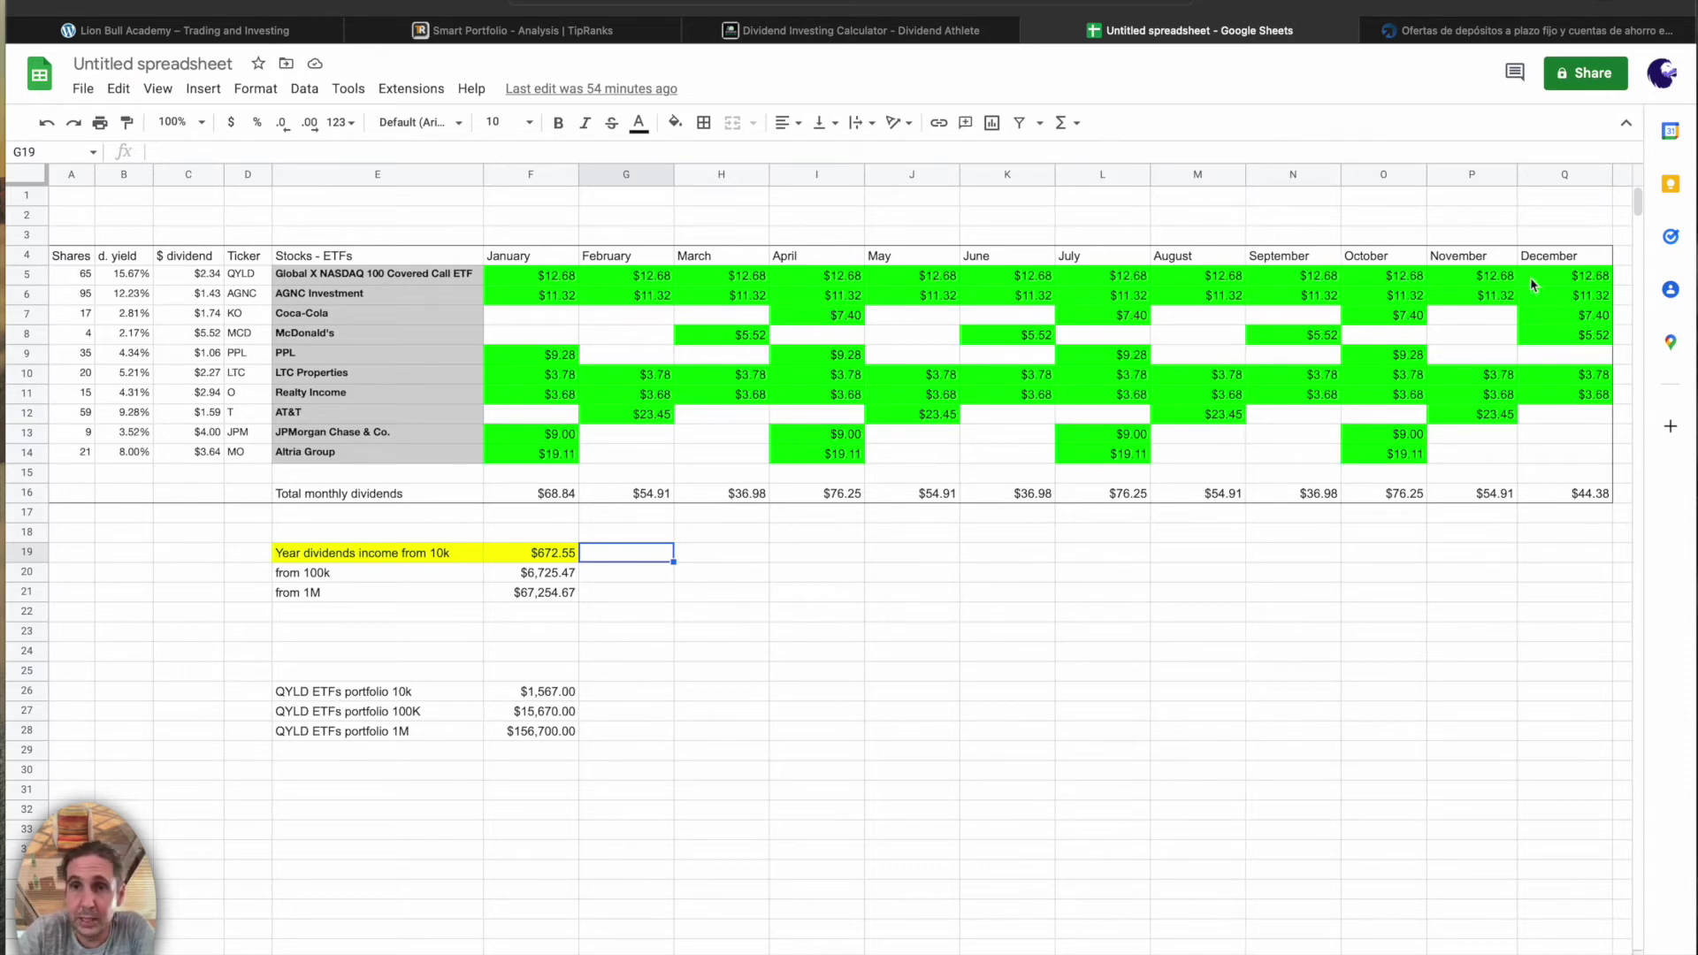
Check the dividend income figures for the QYLD ETFs portfolios of 10k, 100K and 1M in rows 26 to 28
{"action": "left_click", "coordinate": [420, 696]}
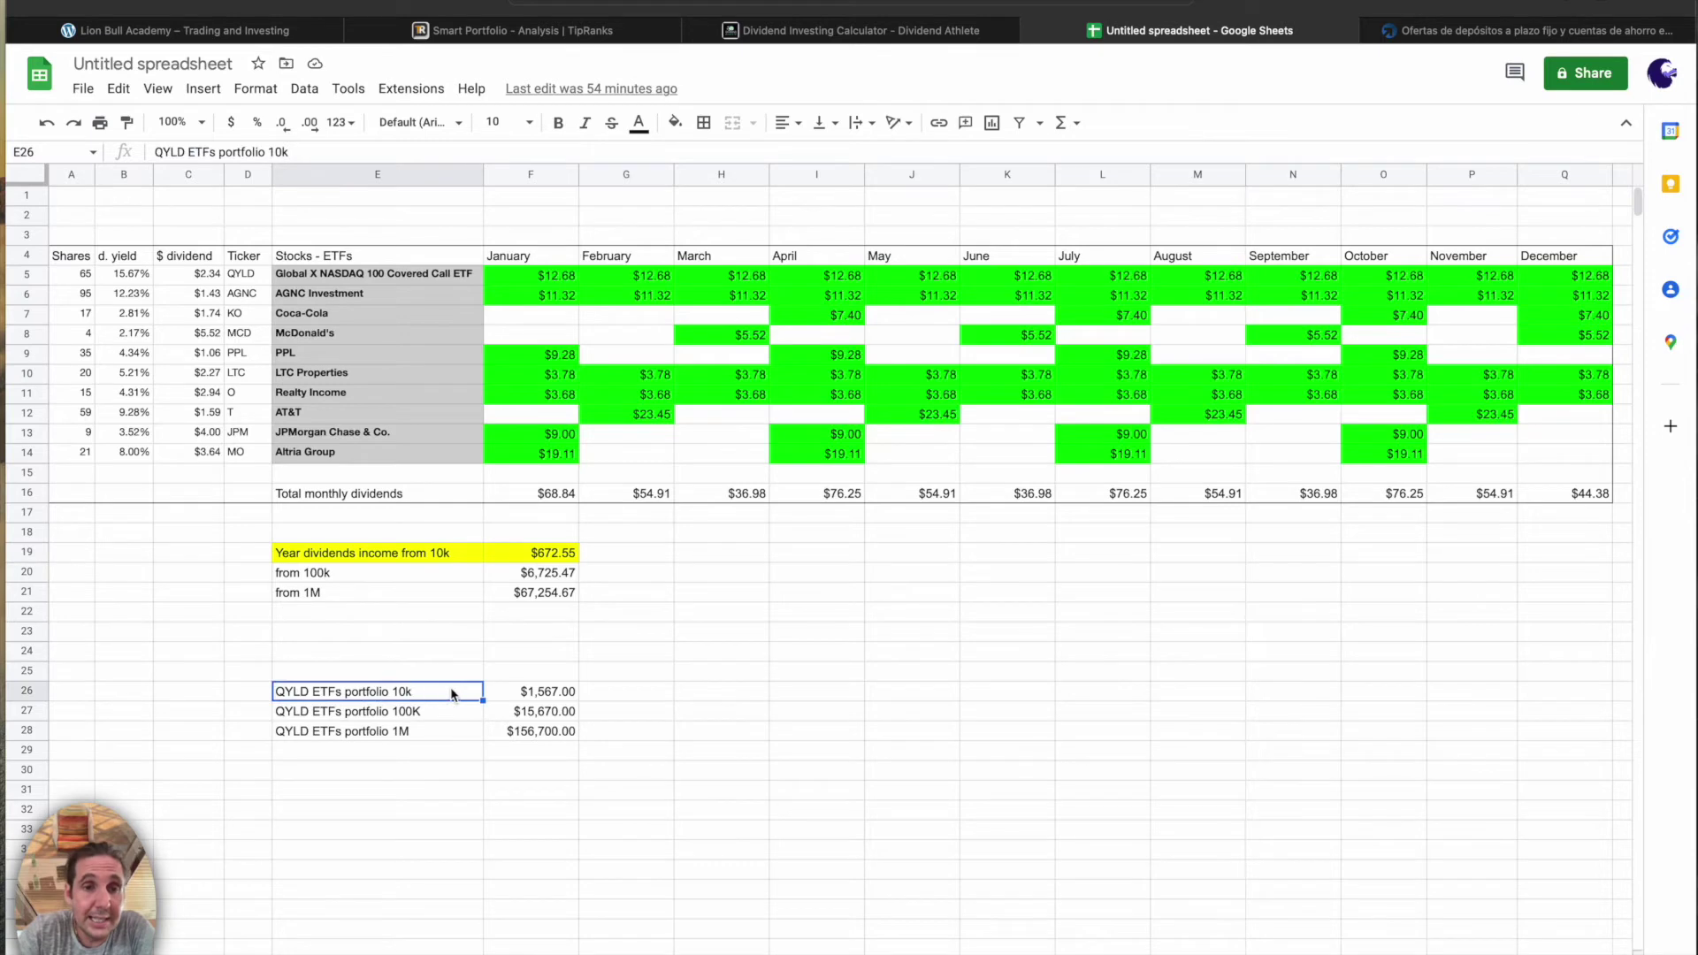
{"action": "left_click", "coordinate": [539, 694]}
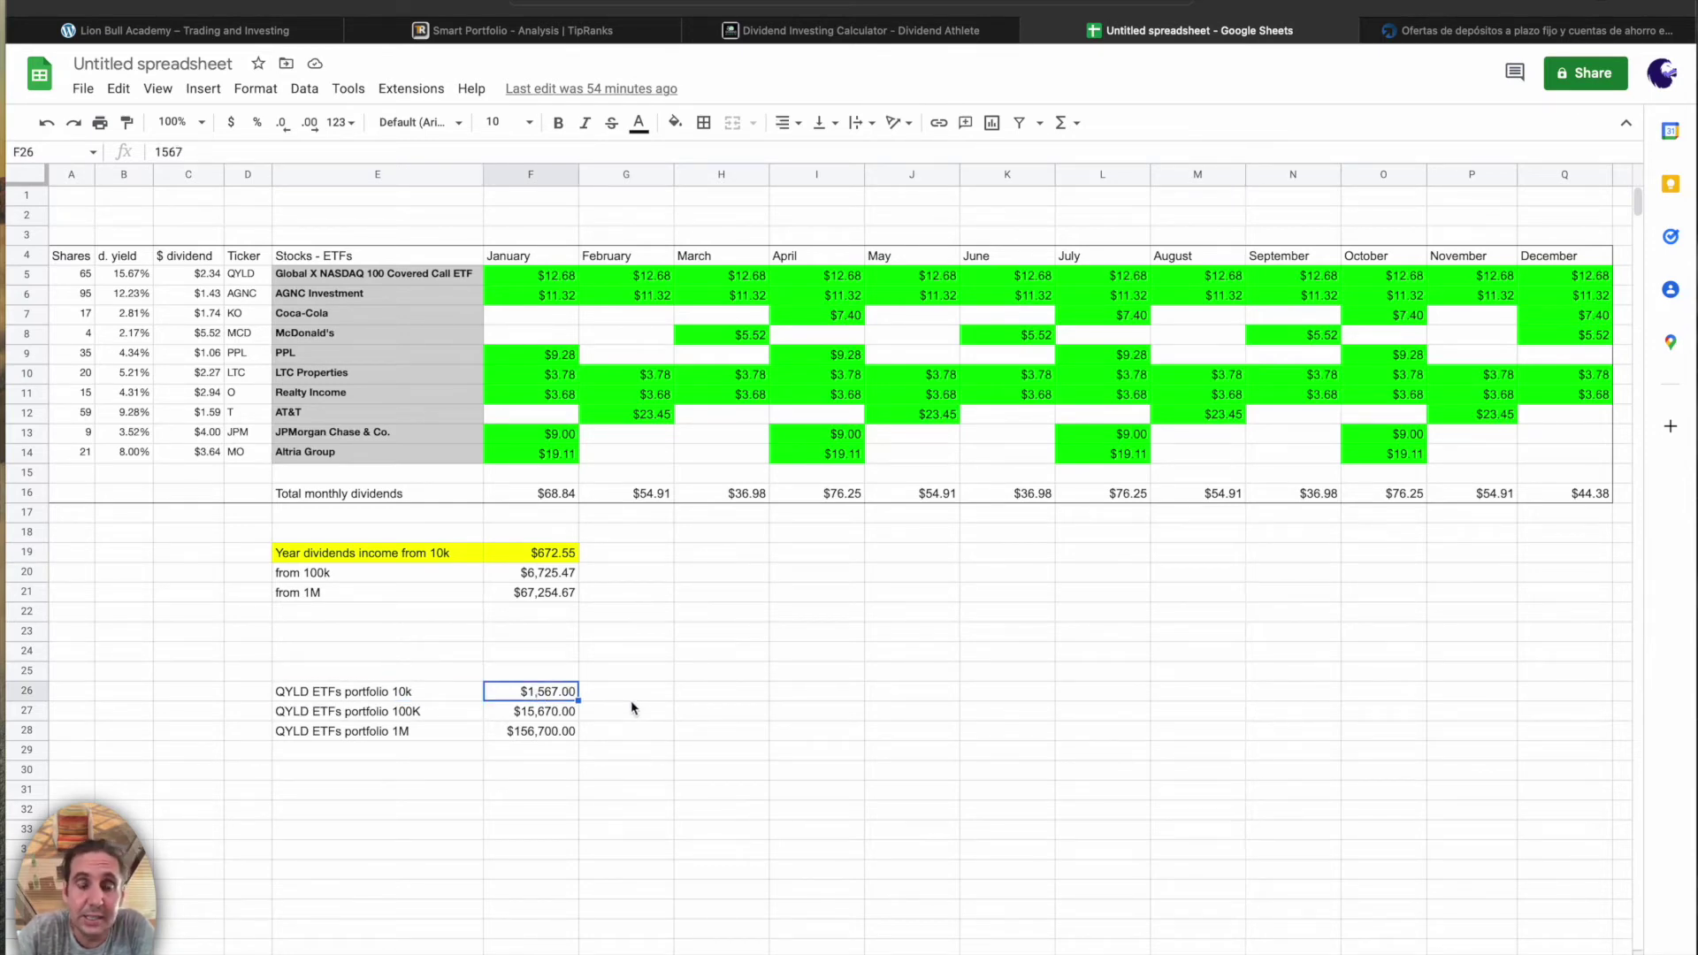
{"action": "left_click", "coordinate": [560, 716]}
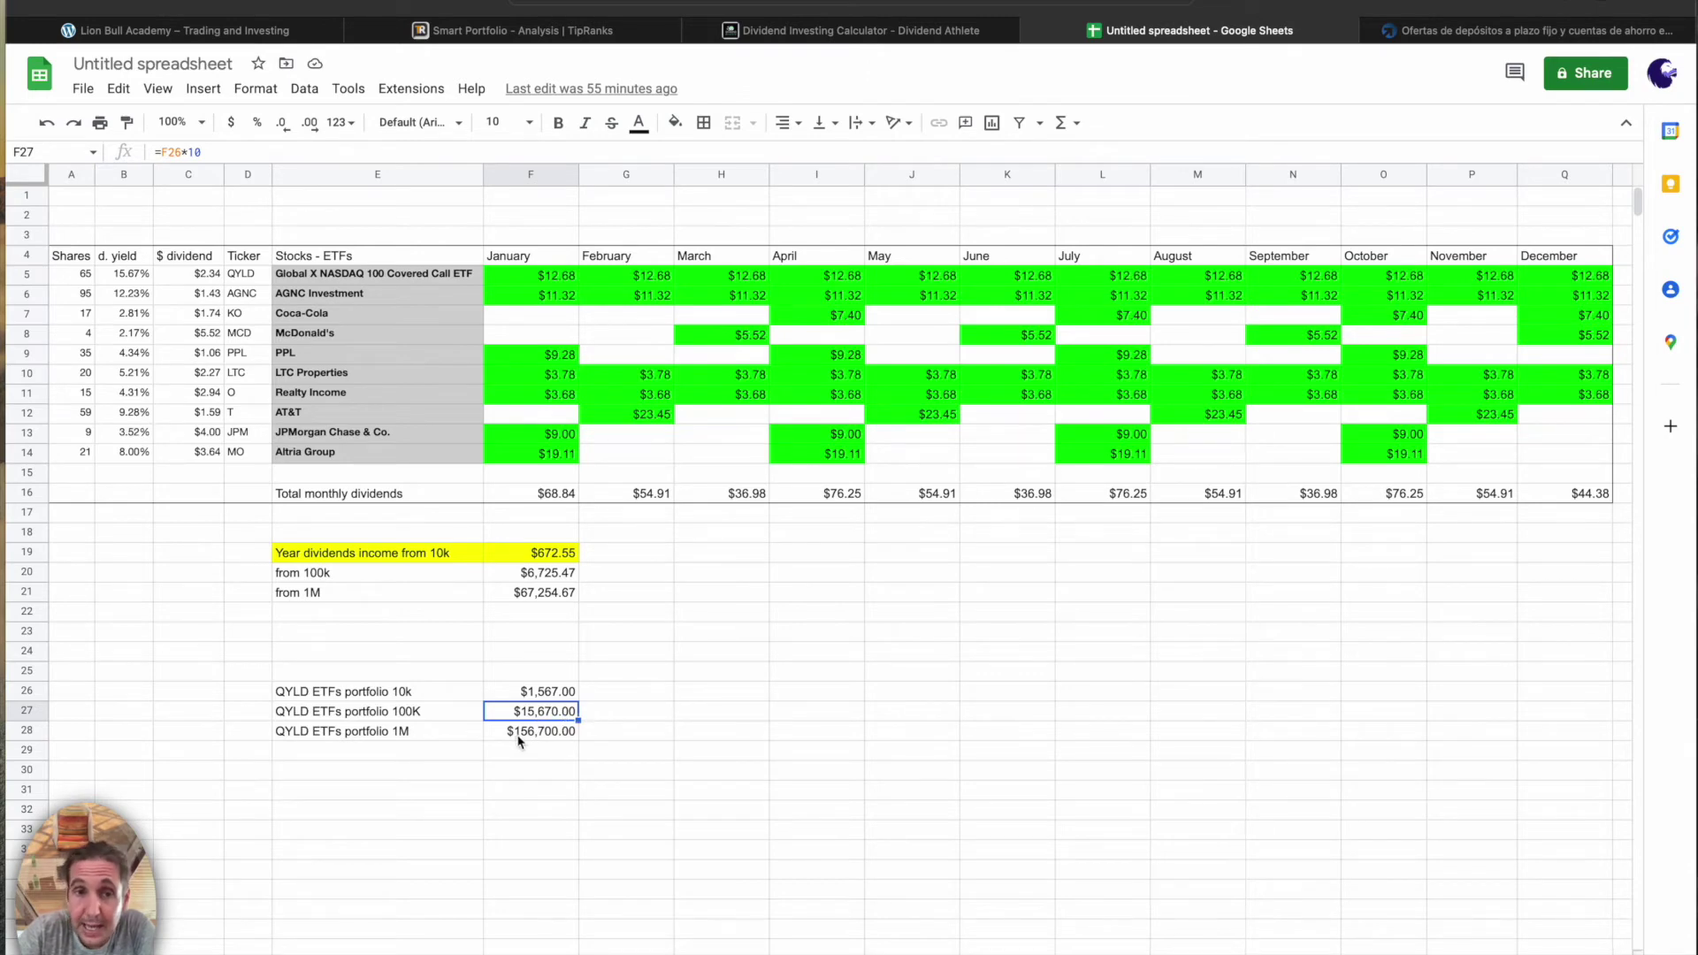
{"action": "left_click", "coordinate": [519, 734]}
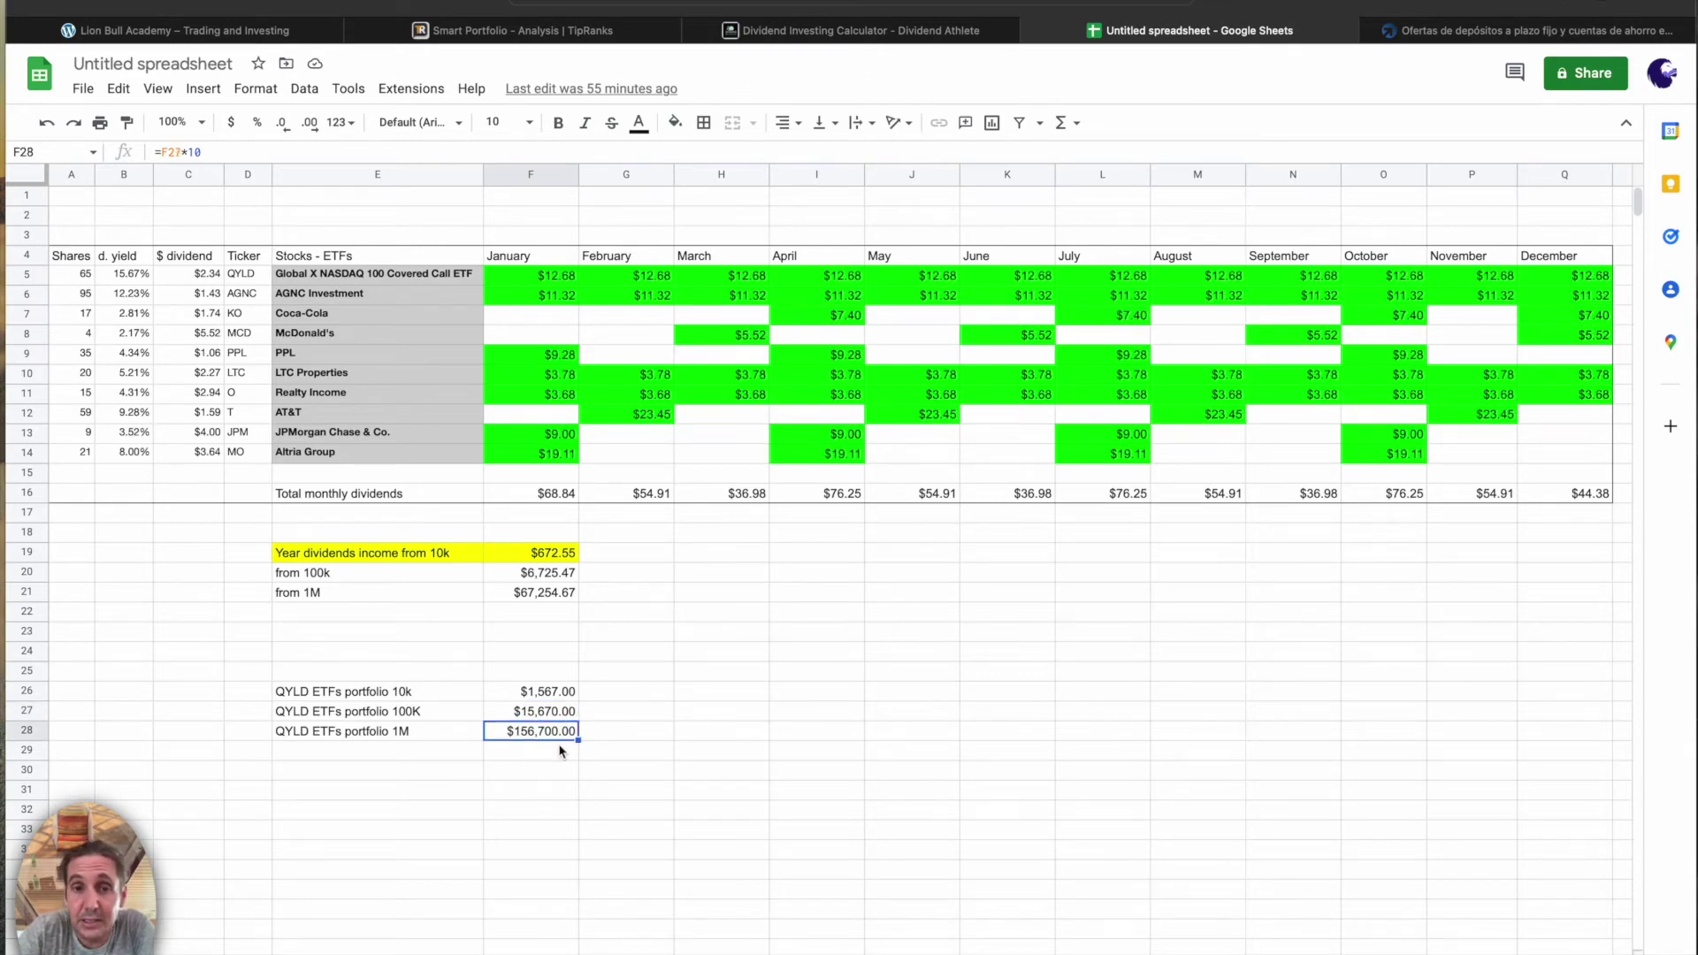
{"action": "left_click", "coordinate": [662, 717]}
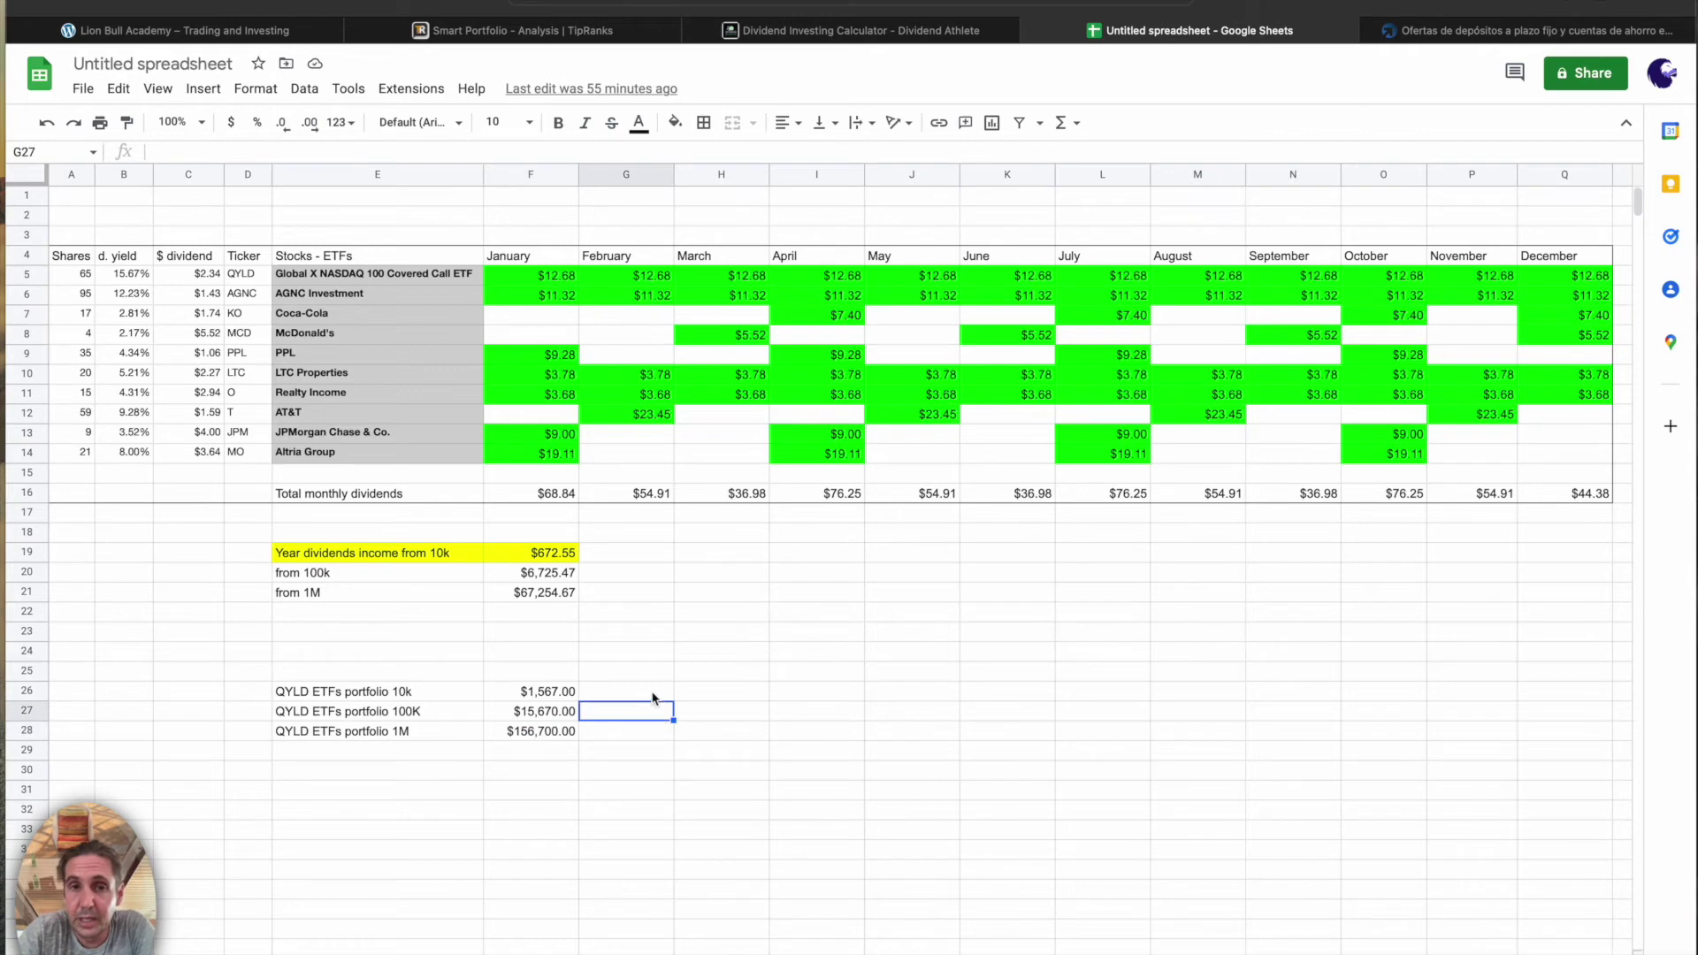
{"action": "left_click", "coordinate": [654, 698]}
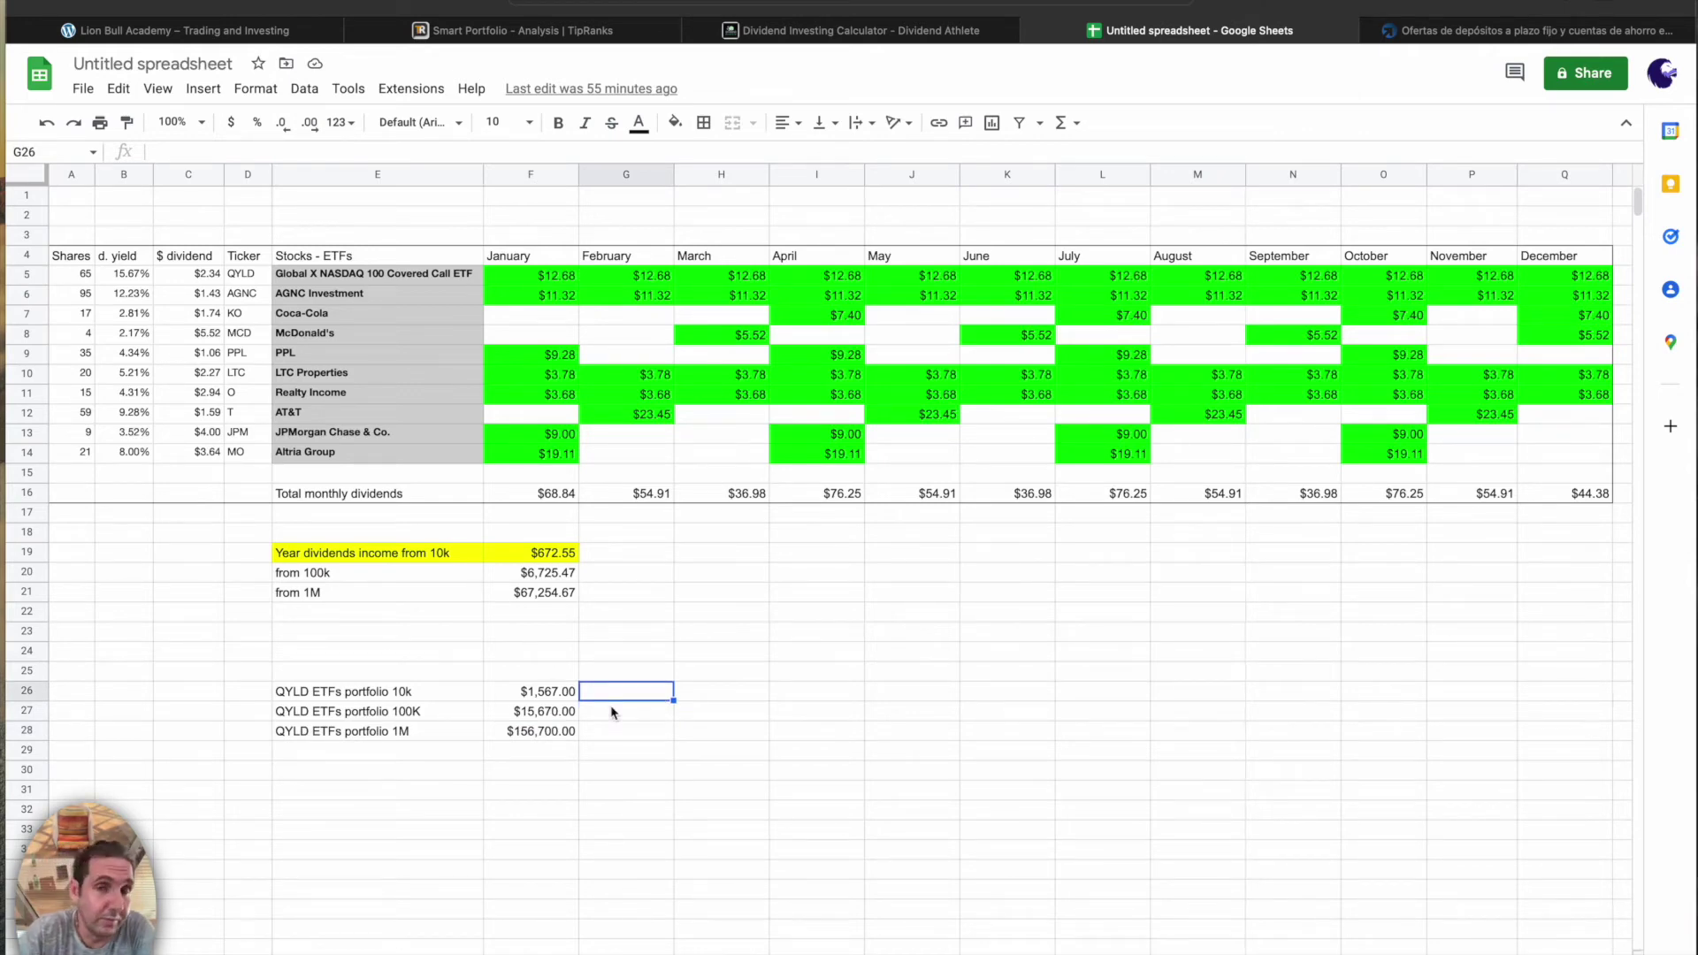
{"action": "left_click", "coordinate": [706, 643]}
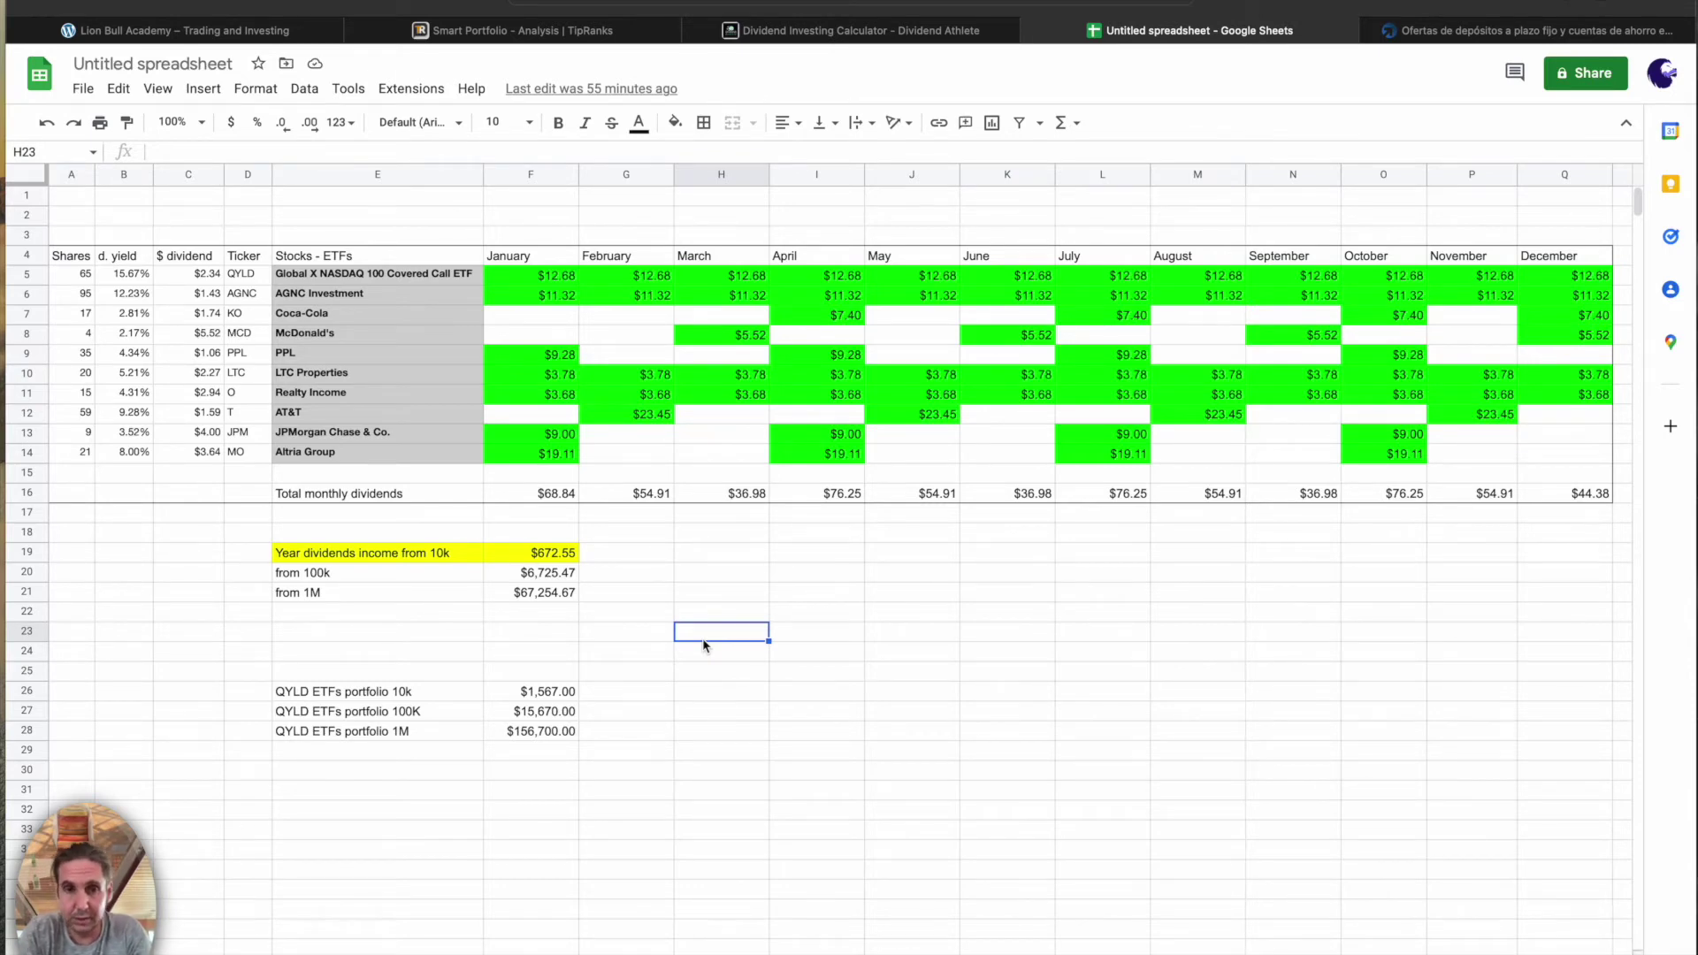
{"action": "left_click", "coordinate": [655, 674]}
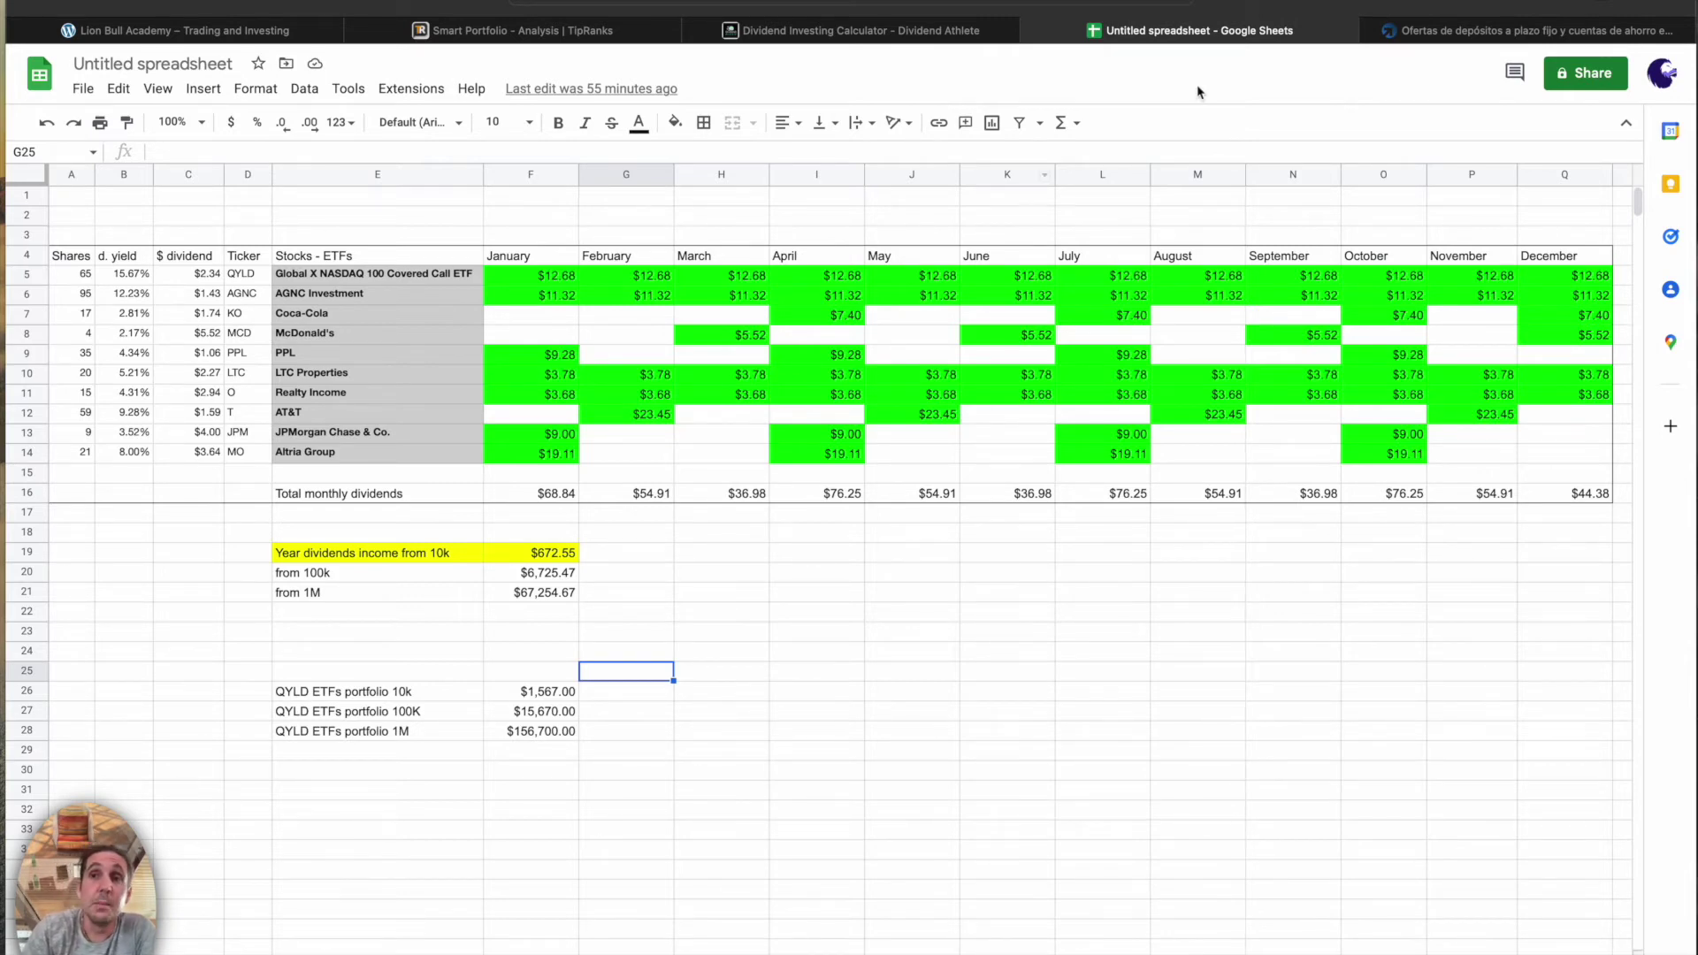
Switch to the fixed-term deposit offers page and check the annual rates of the Younited, J&T Banka and Banca Progetto deposits
{"action": "left_click", "coordinate": [1402, 26]}
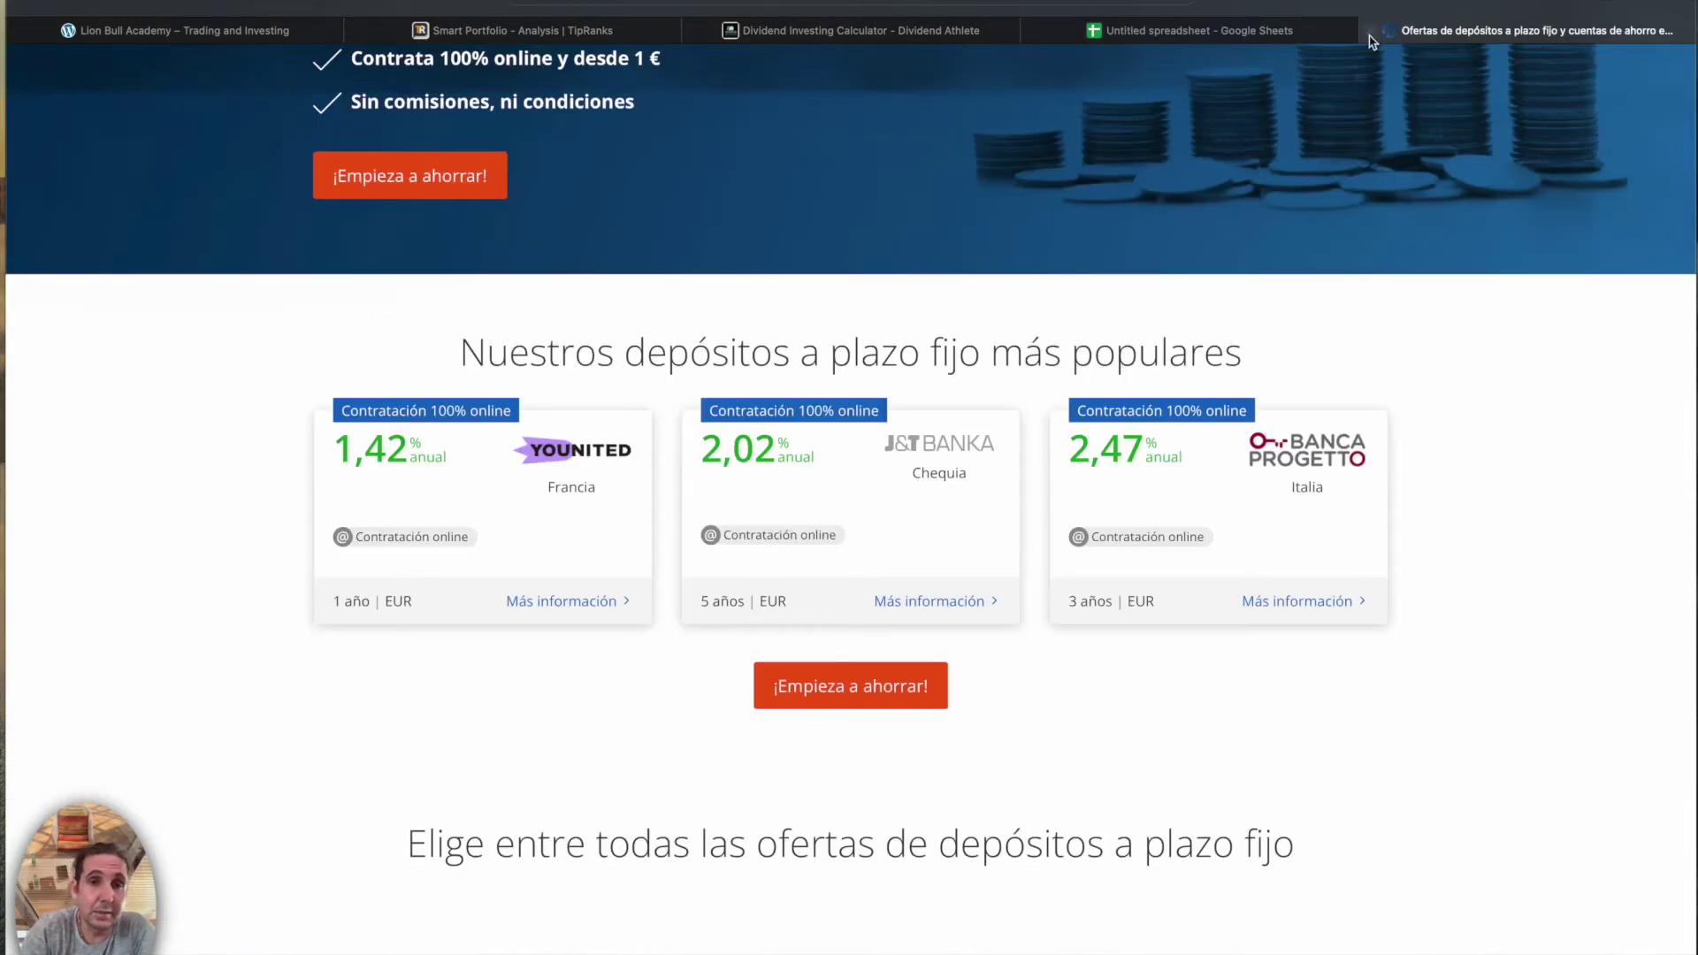
{"action": "mouse_move", "coordinate": [403, 443]}
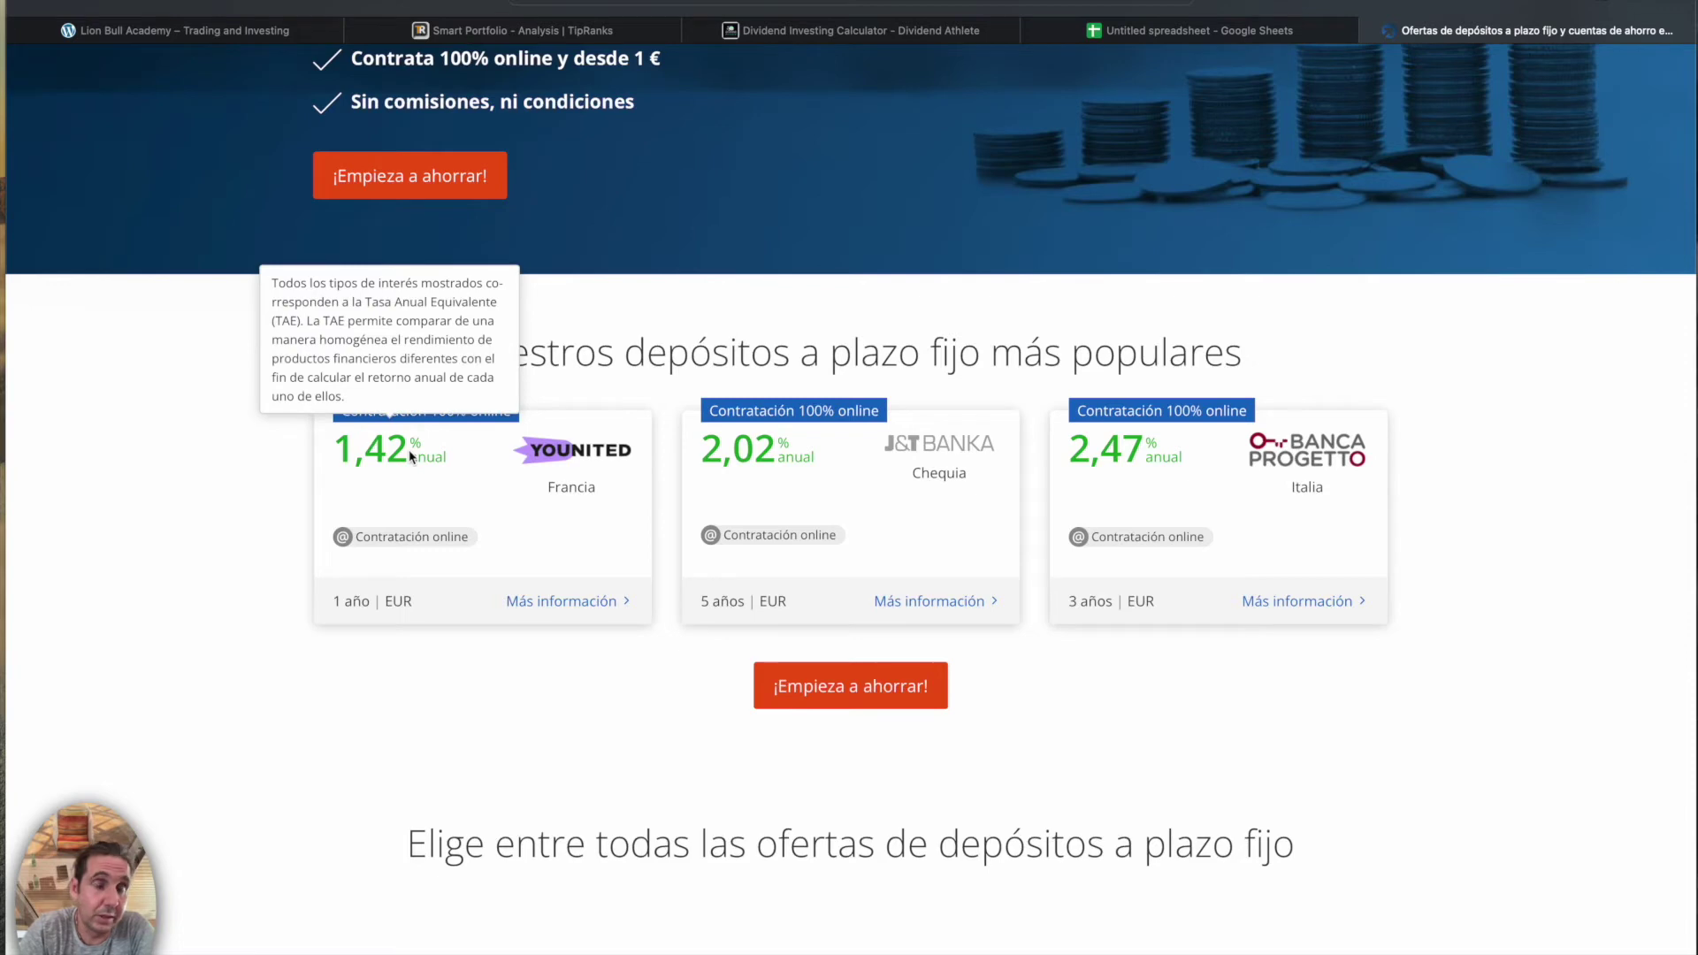
{"action": "left_click_drag", "start_coordinate": [408, 450], "coordinate": [355, 453]}
{"action": "mouse_move", "coordinate": [726, 456]}
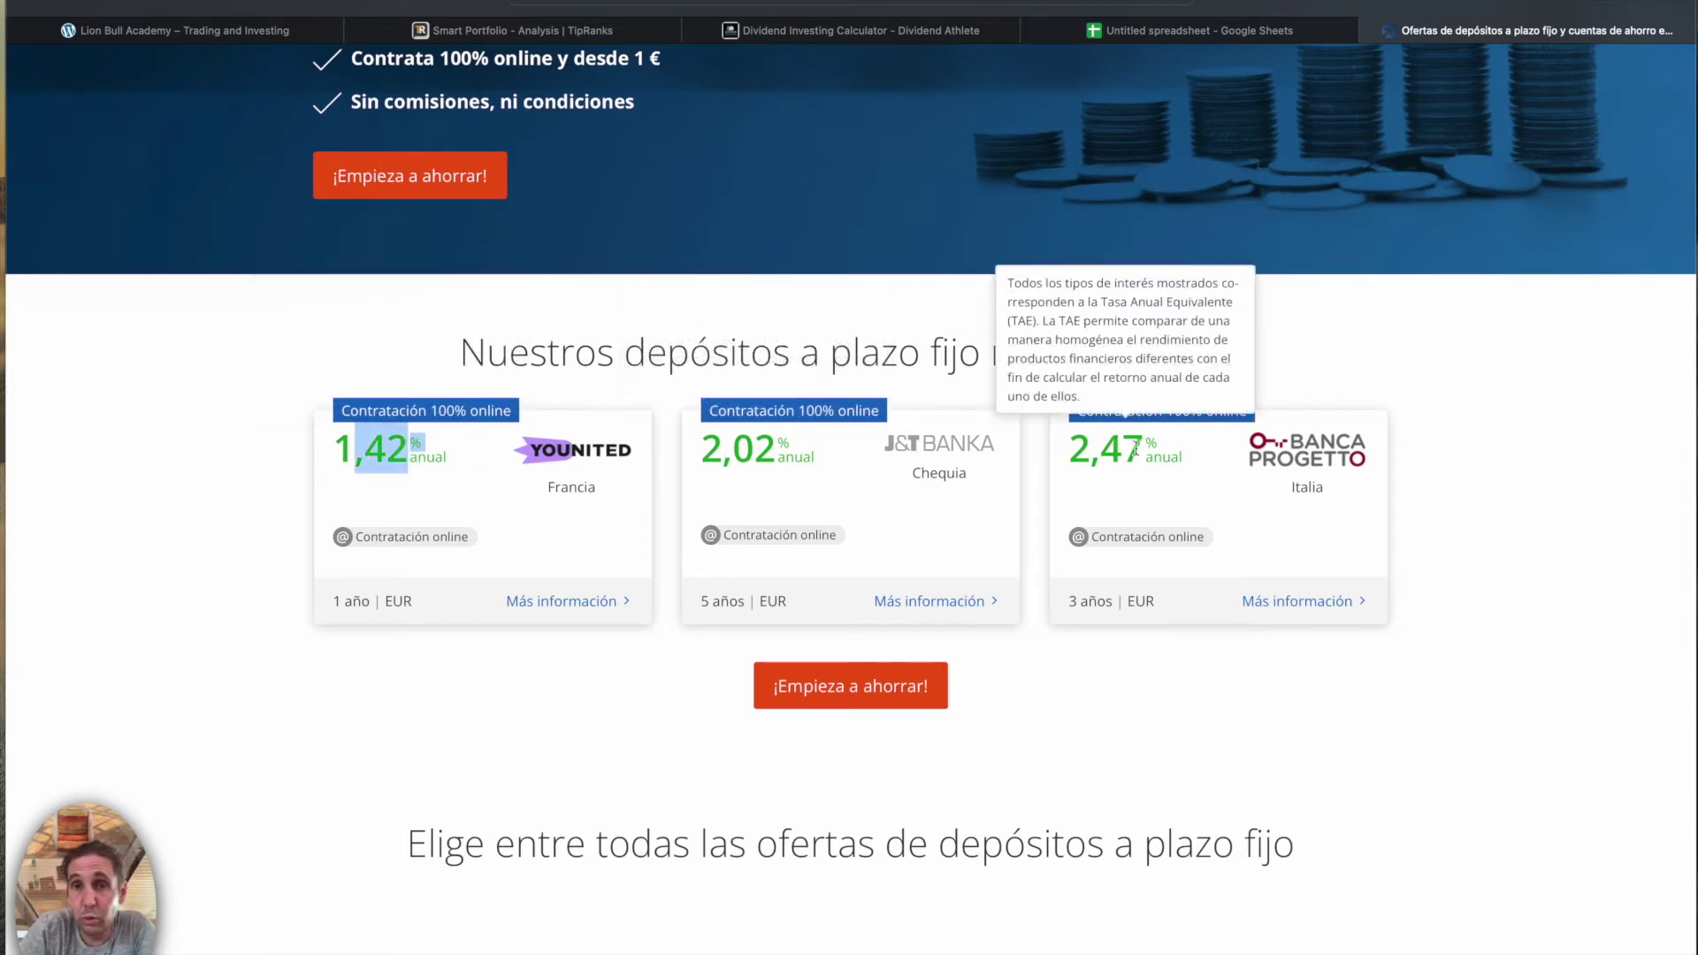
{"action": "left_click_drag", "start_coordinate": [1145, 449], "coordinate": [1068, 457]}
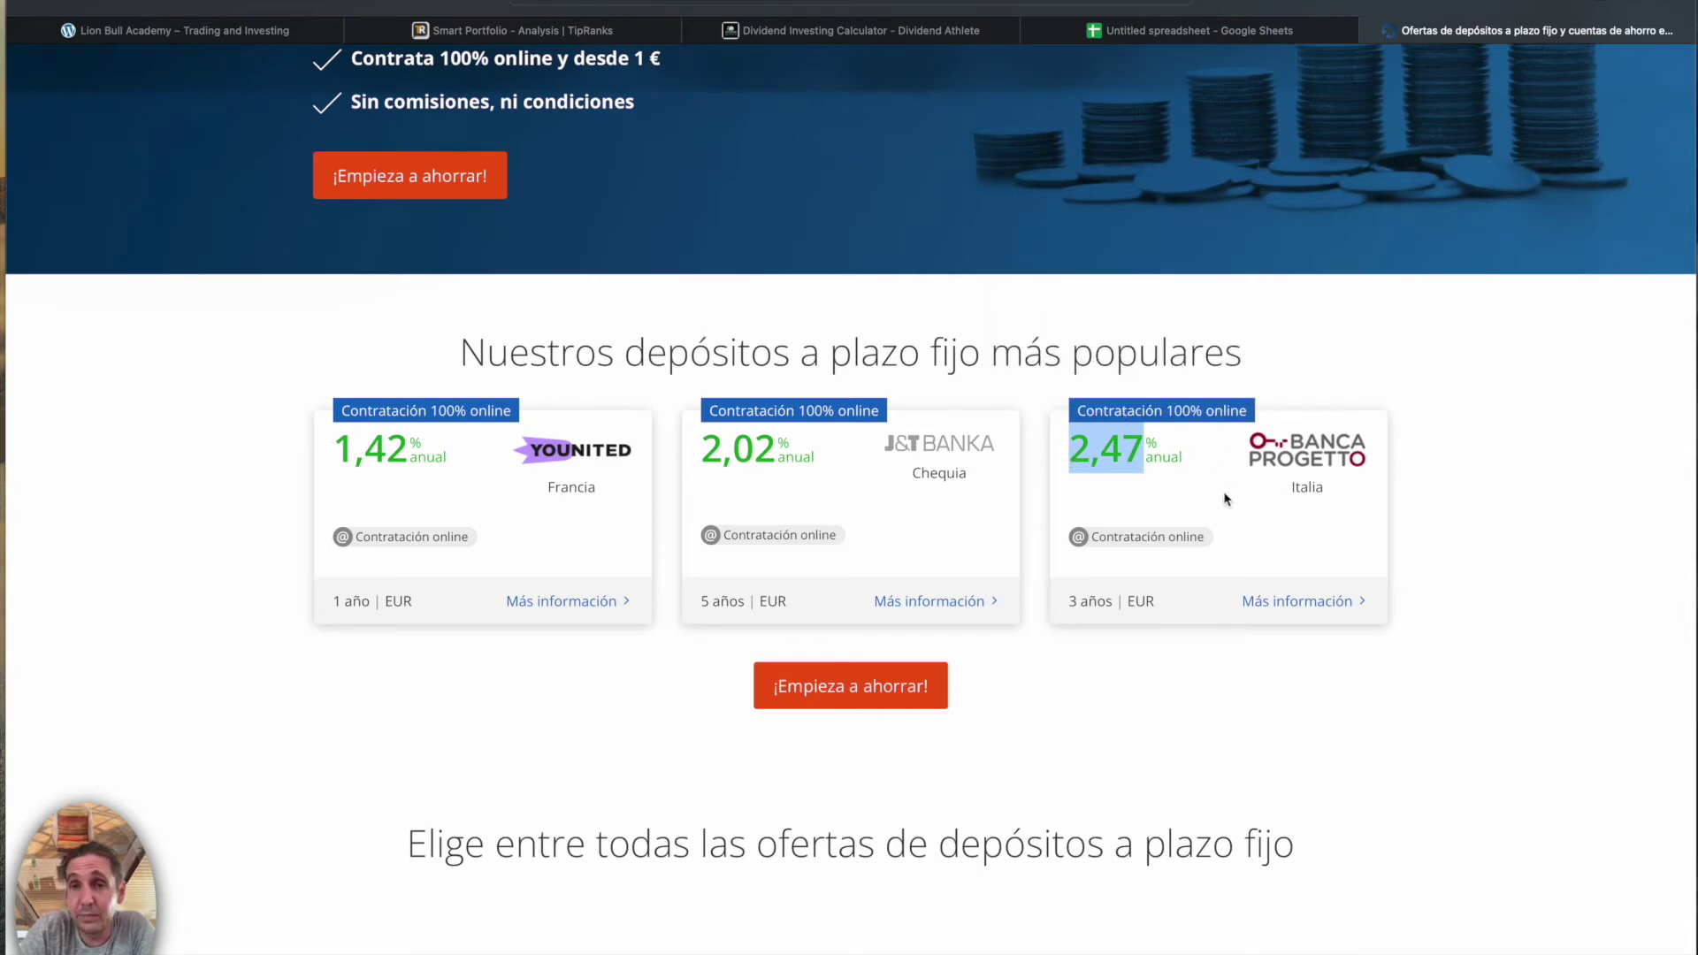
{"action": "scroll", "coordinate": [1223, 500], "scroll_direction": "down", "scroll_amount": 1}
{"action": "scroll", "coordinate": [1223, 500], "scroll_direction": "down", "scroll_amount": 1}
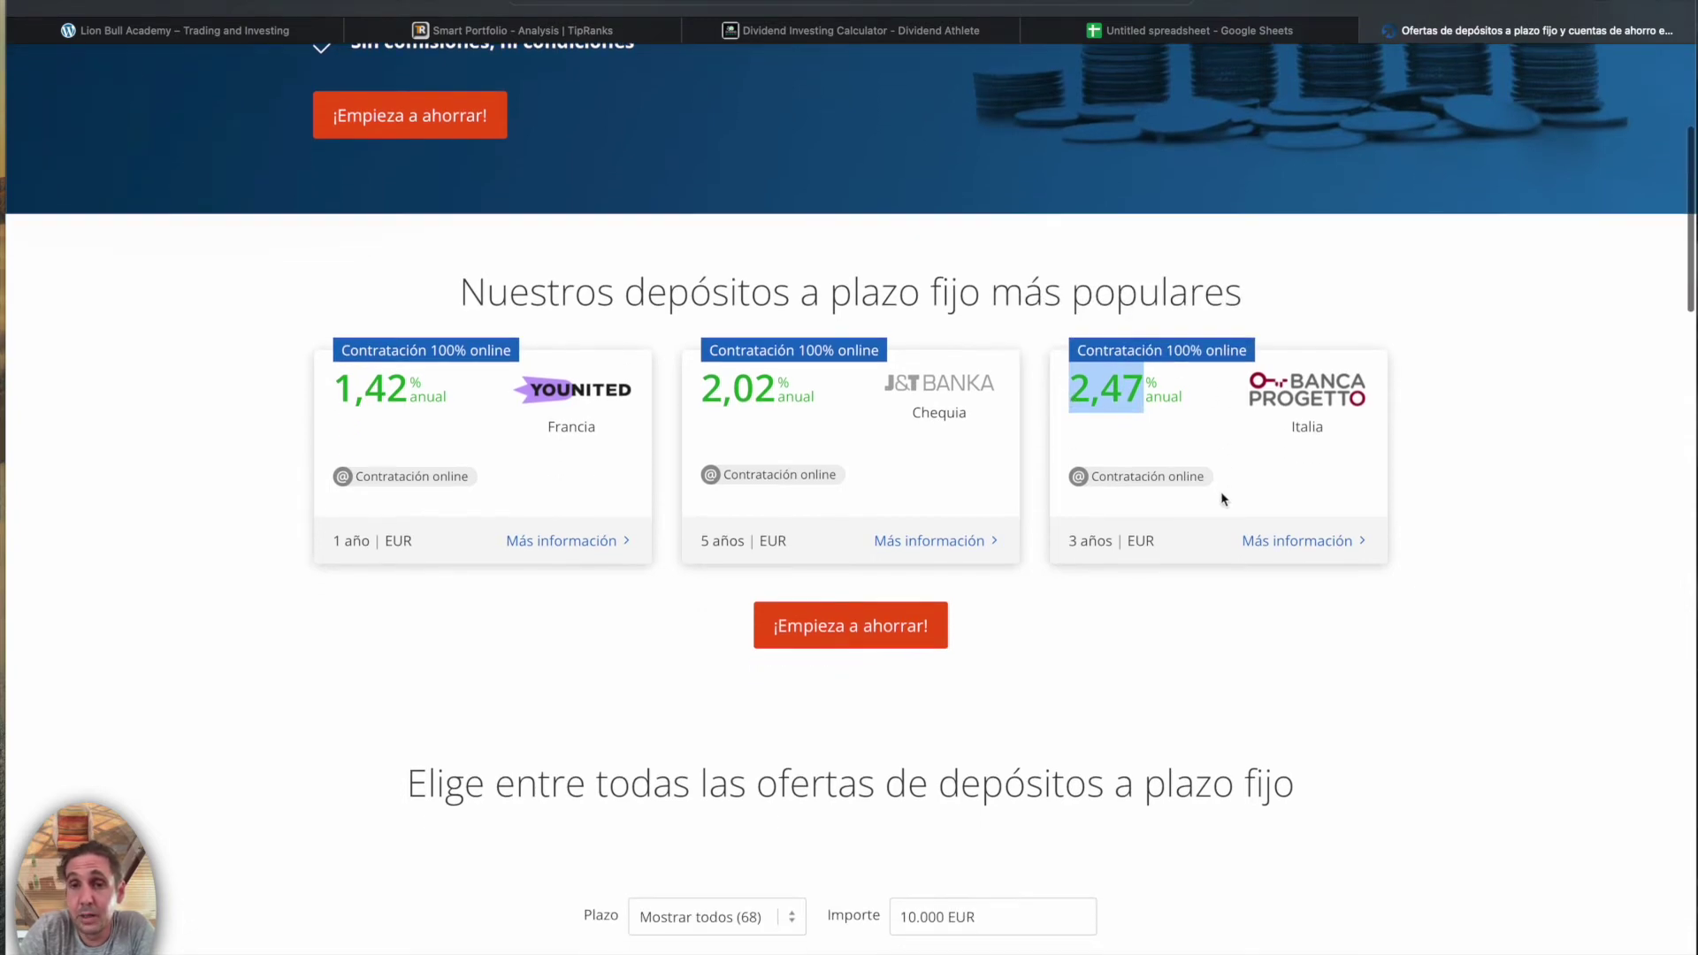
{"action": "left_click", "coordinate": [1249, 430]}
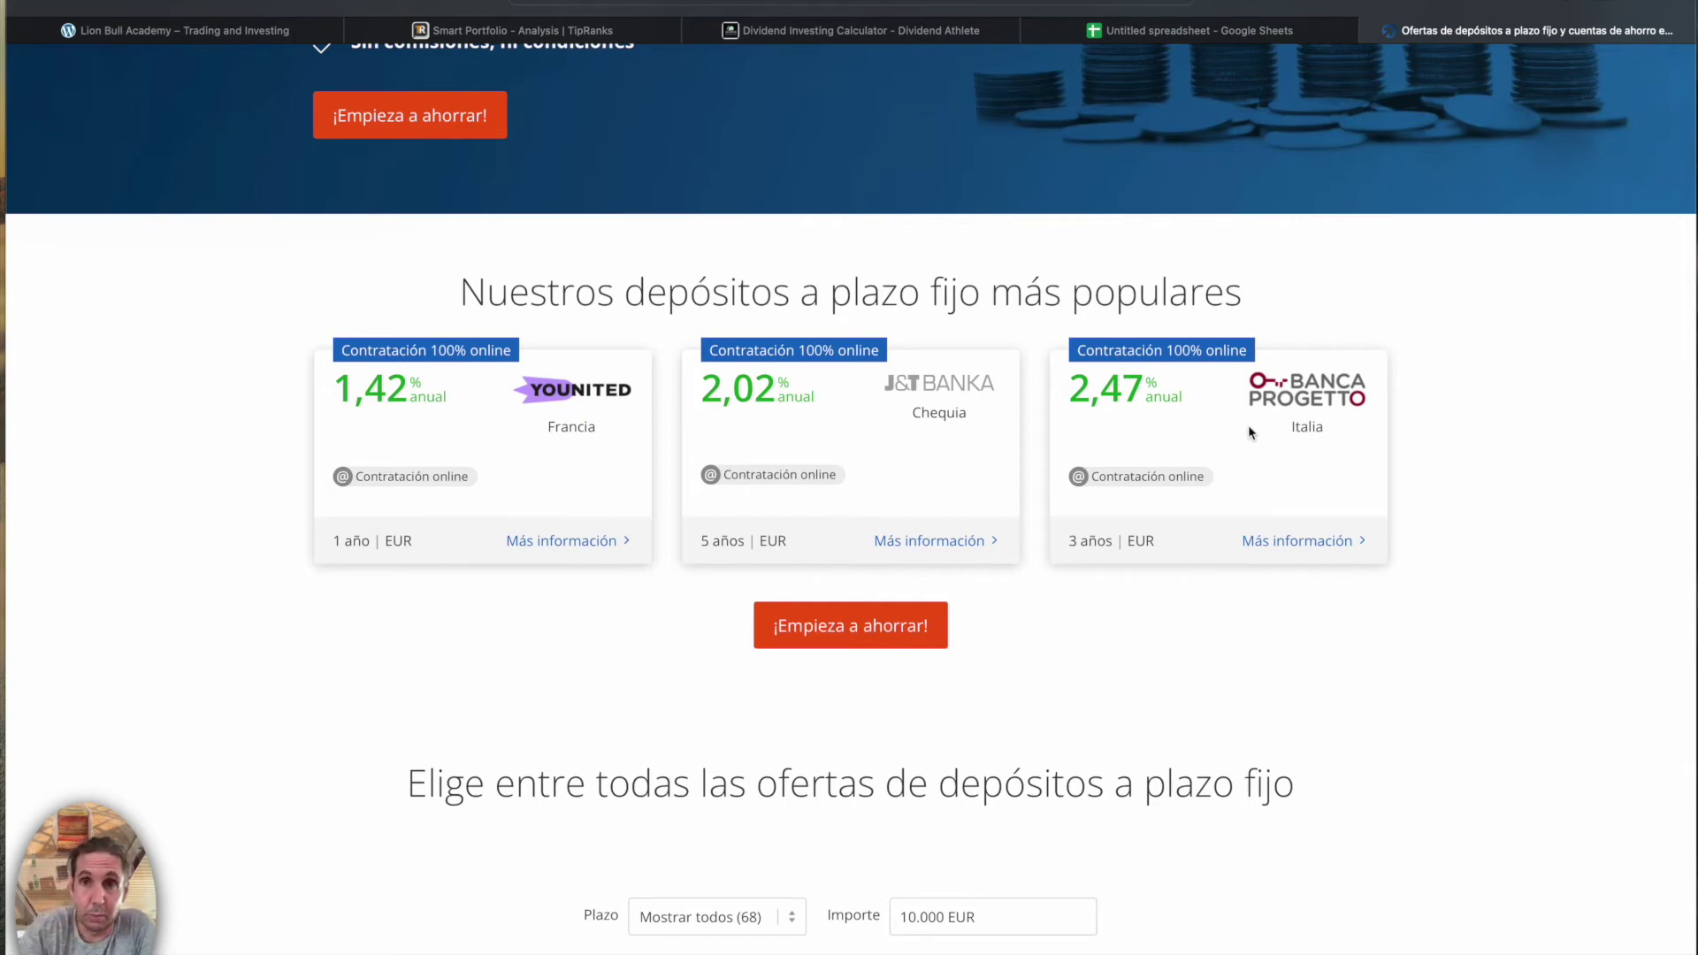
Switch to the Dividend Athlete dividend calculator and set the years invested to 10
{"action": "left_click", "coordinate": [1176, 34]}
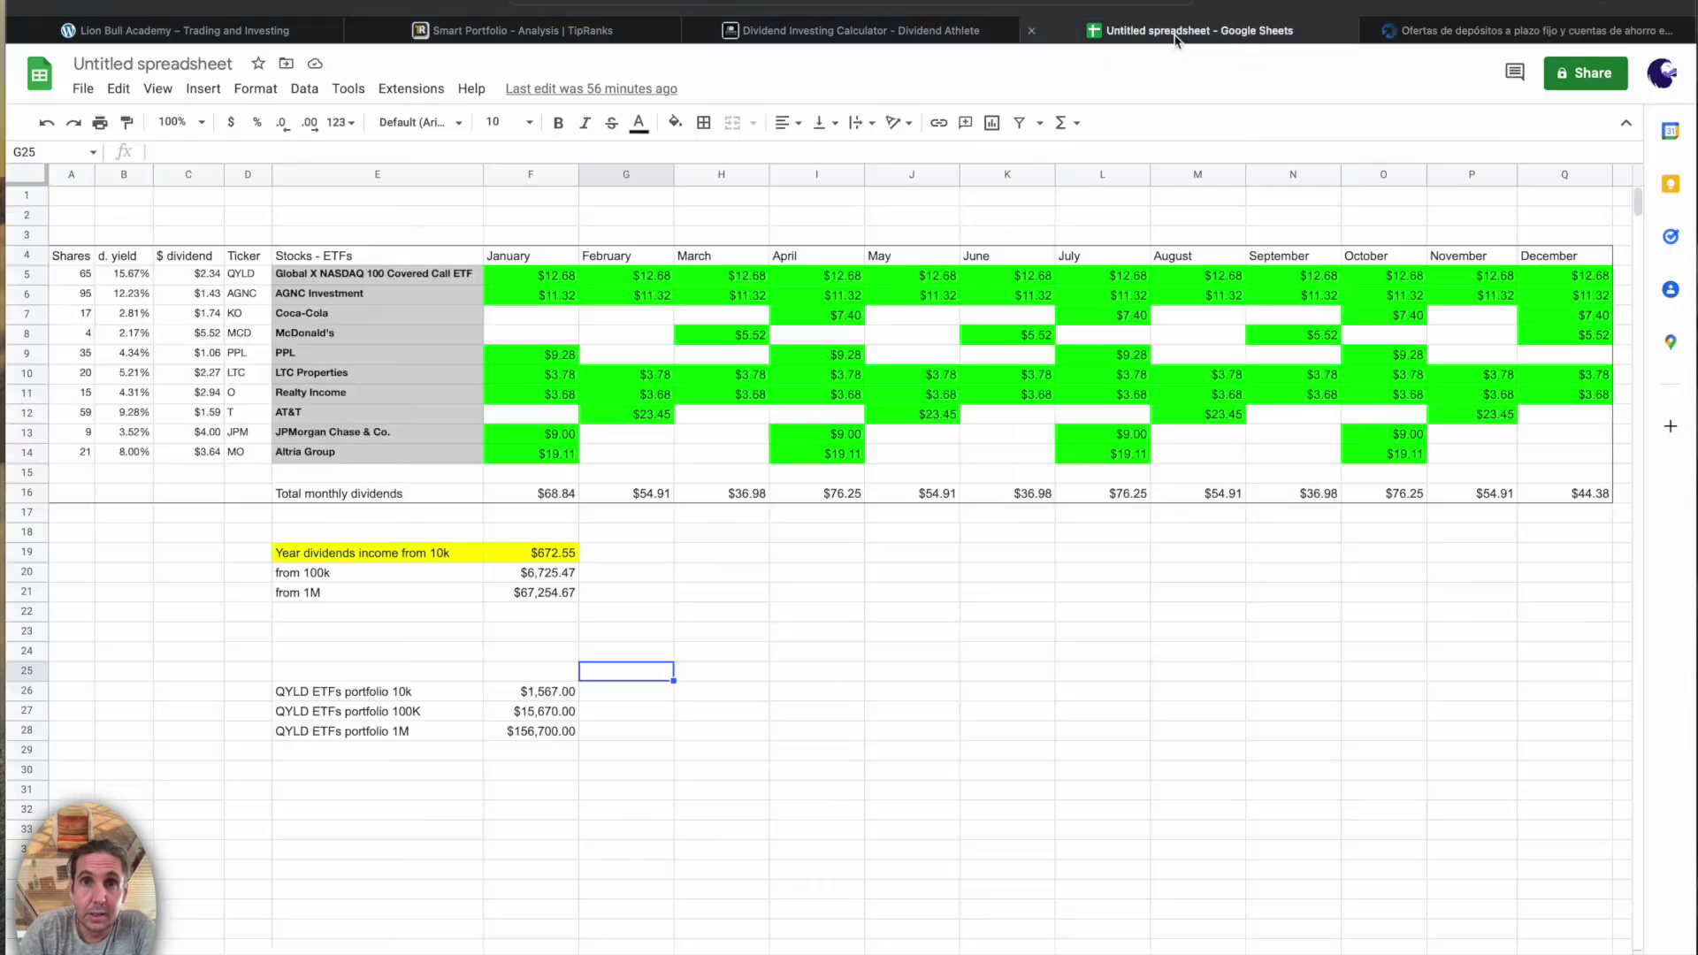
{"action": "left_click", "coordinate": [912, 40]}
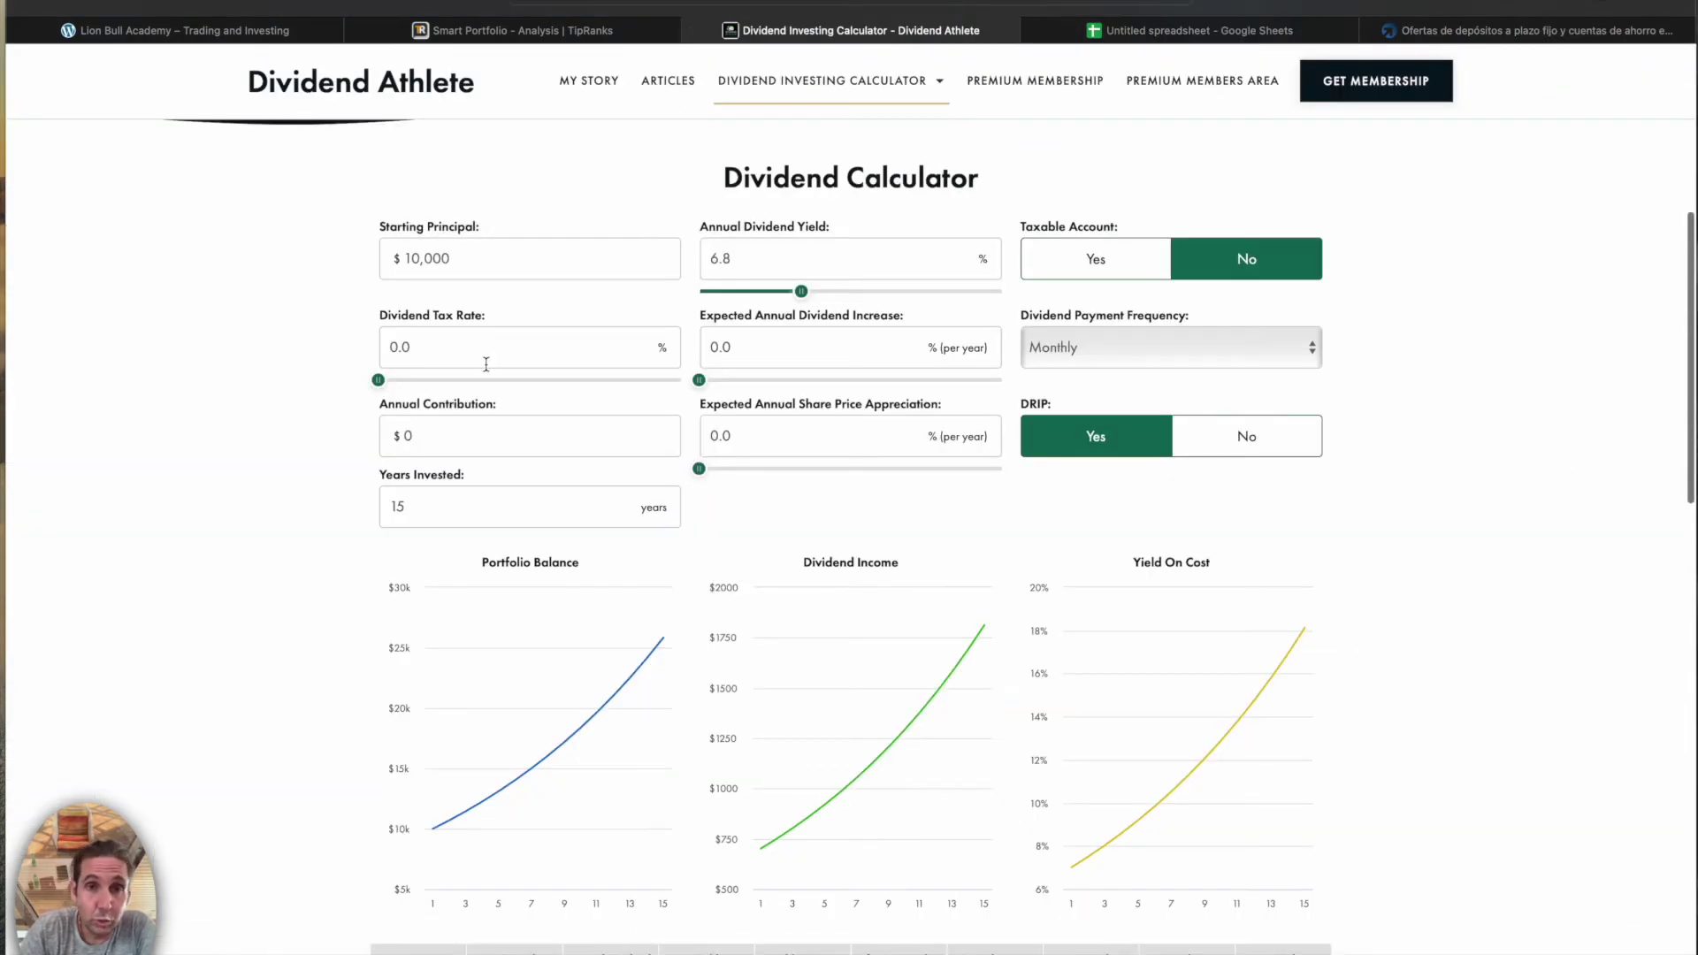
{"action": "key", "text": "BackSpace"}
{"action": "key", "text": "BackSpace"}
{"action": "type", "text": "10"}
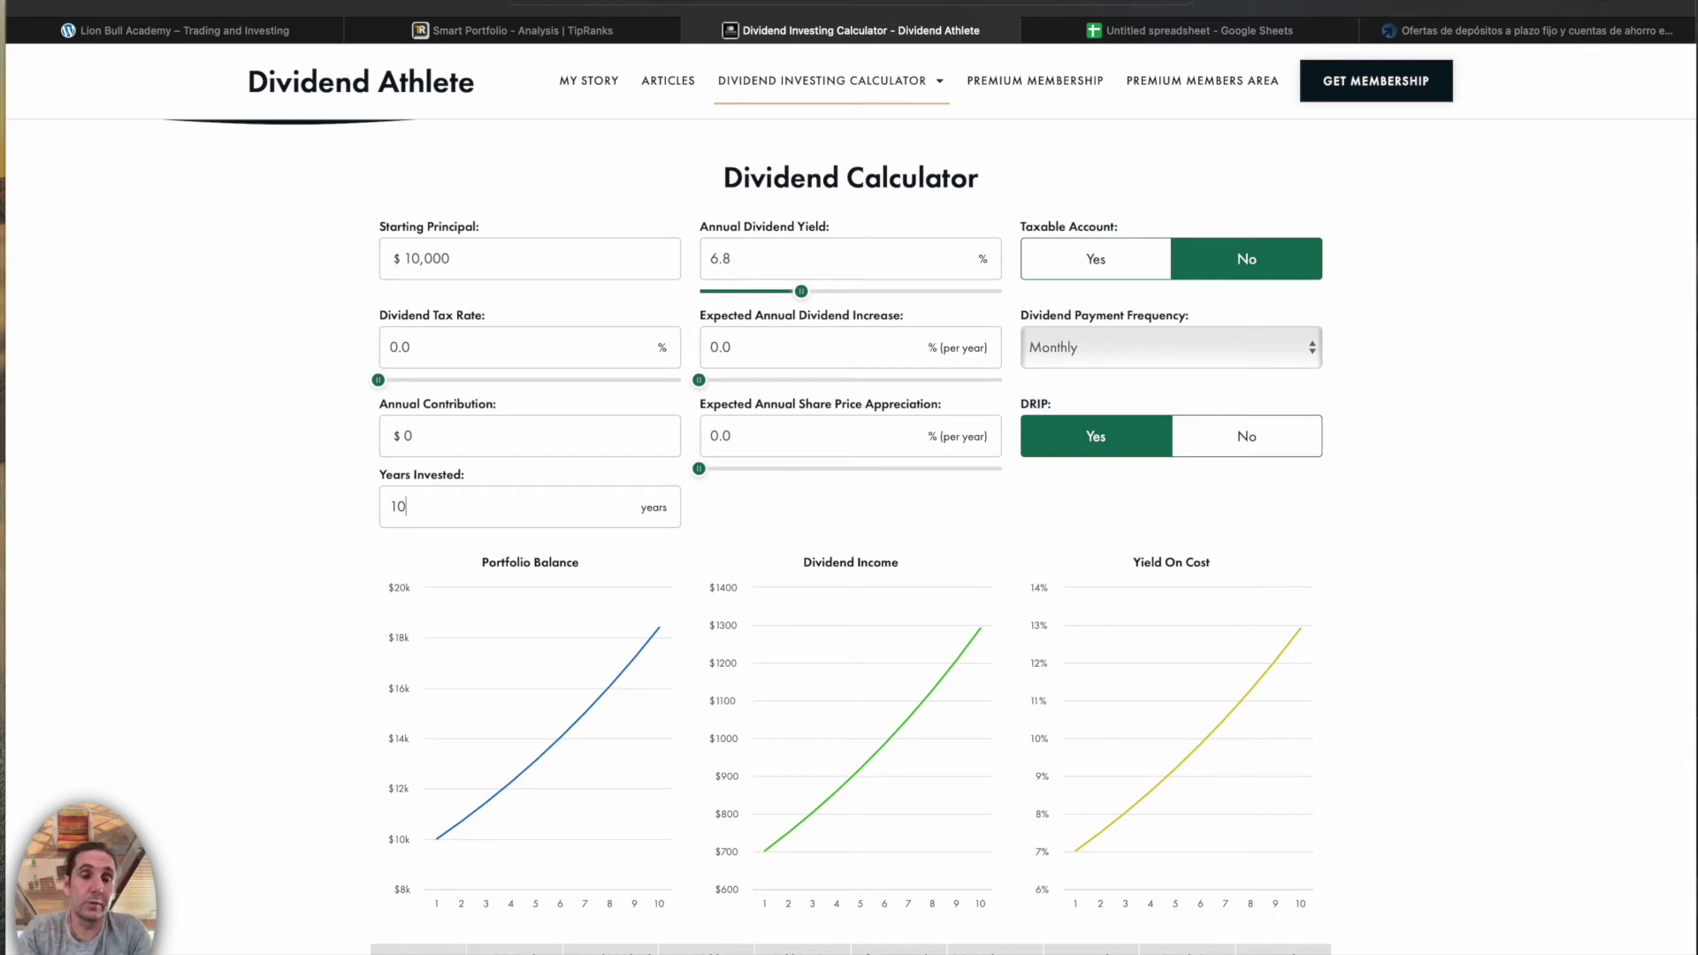
Clear the years invested value and examine the first and tenth year on the Portfolio Balance and Dividend Income charts
{"action": "key", "text": "BackSpace"}
{"action": "key", "text": "BackSpace"}
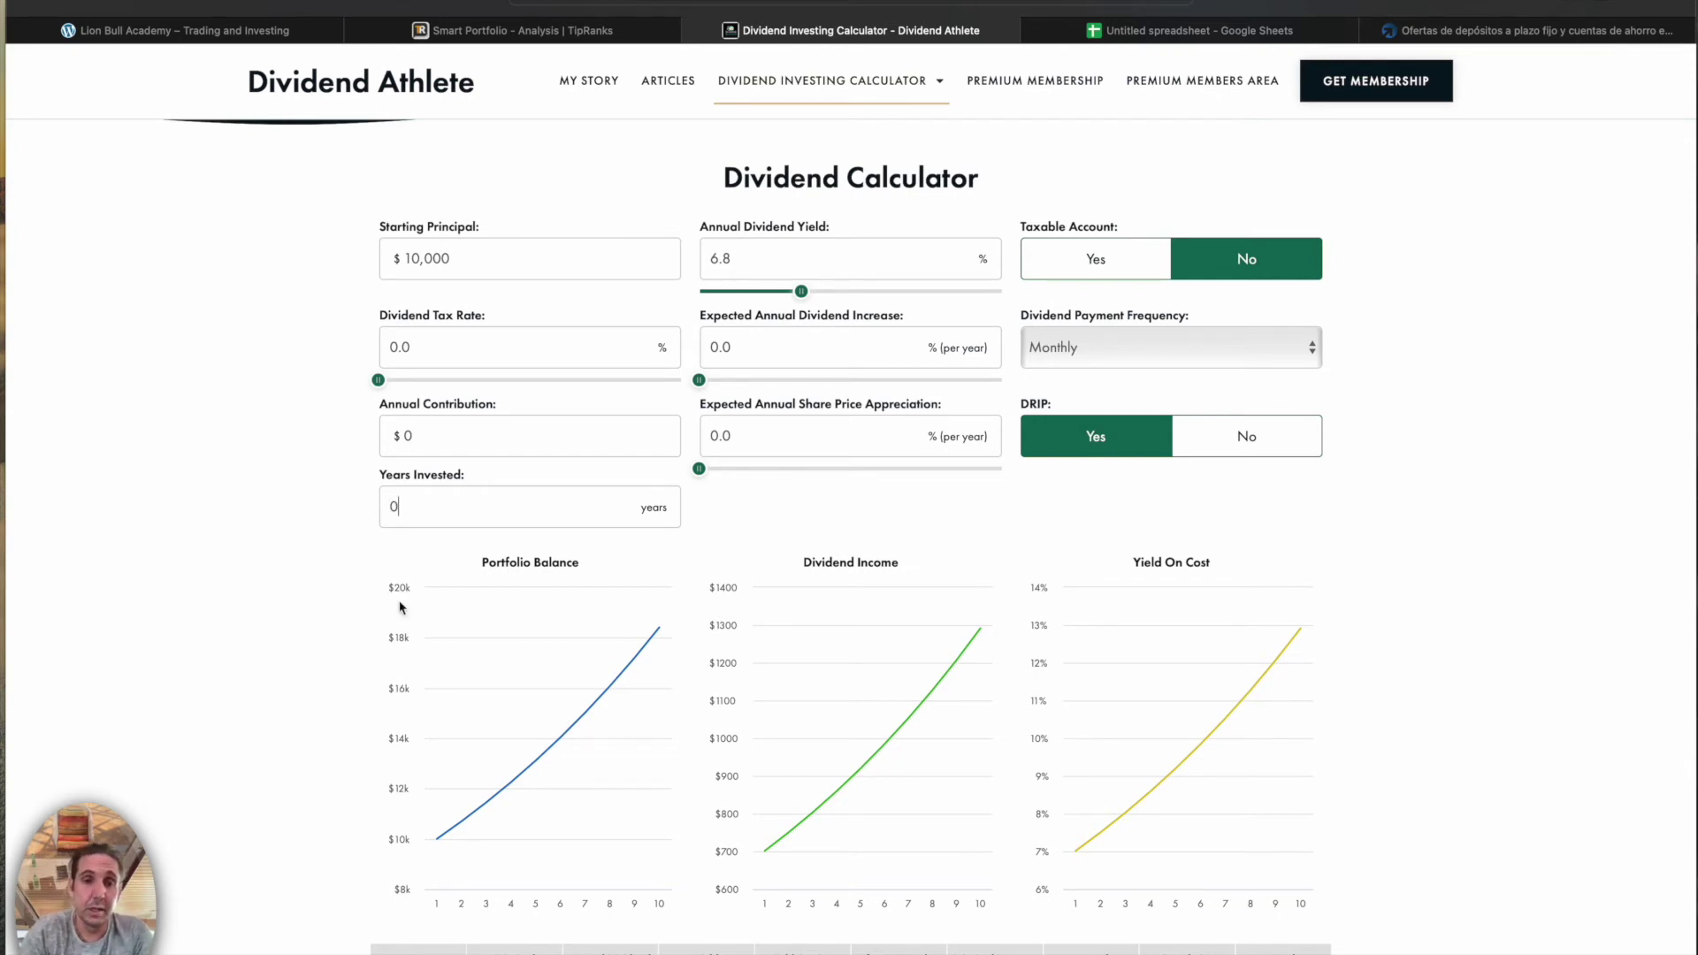
{"action": "mouse_move", "coordinate": [436, 840]}
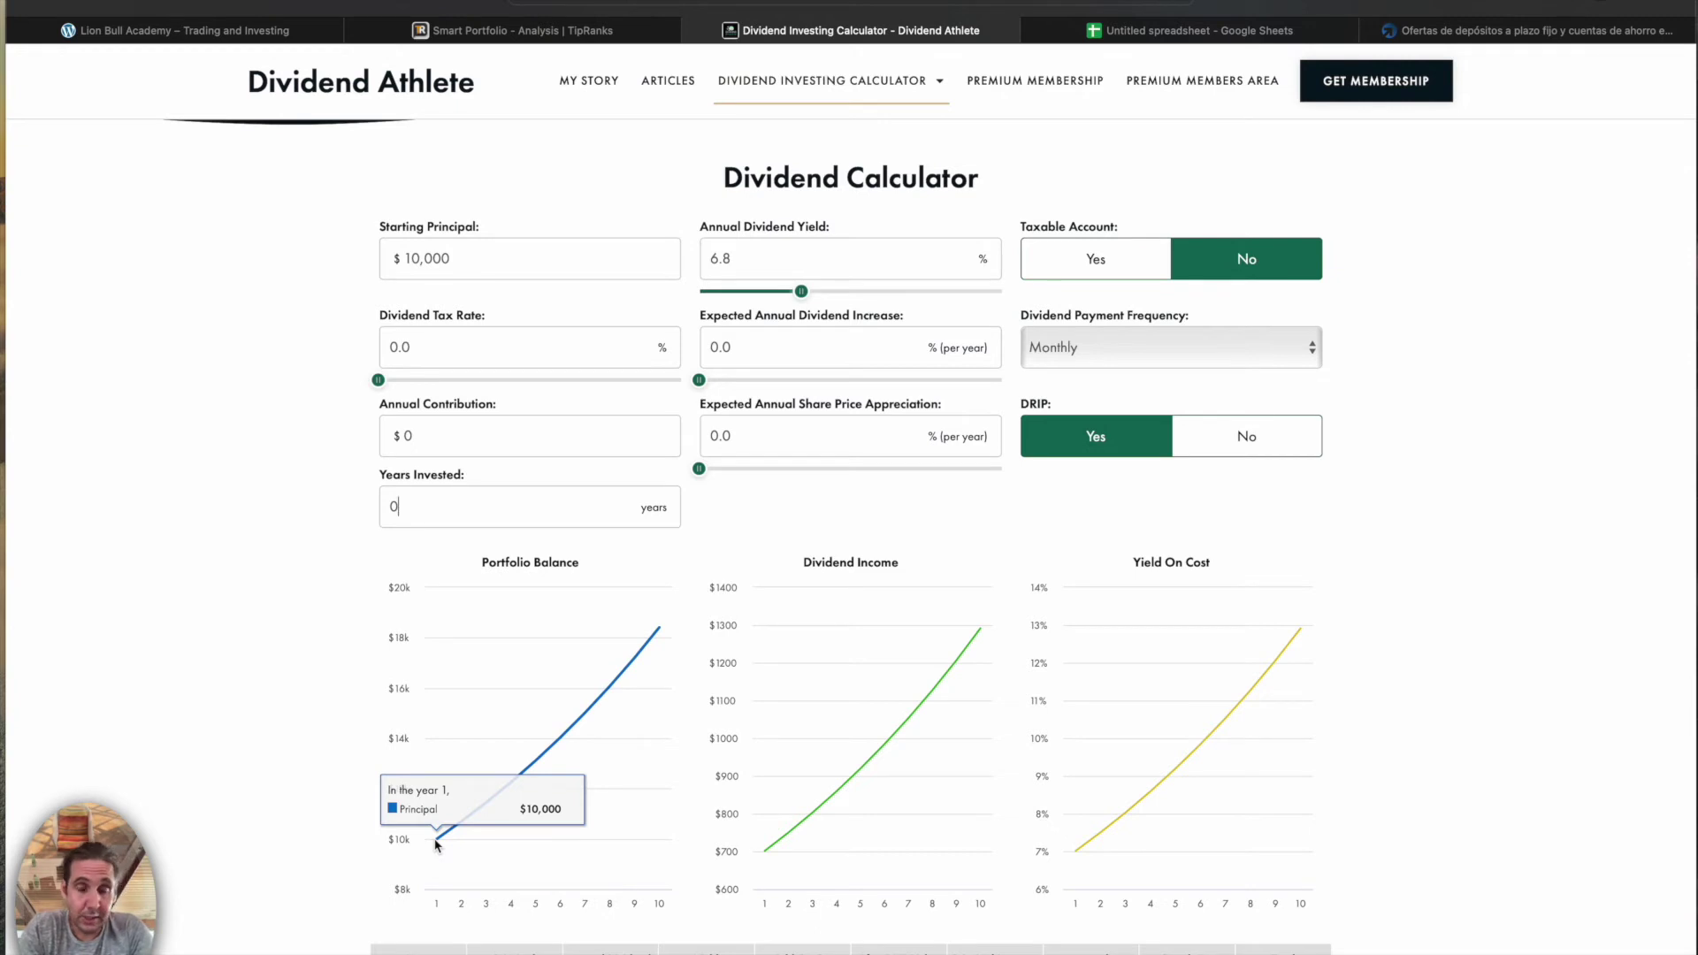
{"action": "mouse_move", "coordinate": [670, 653]}
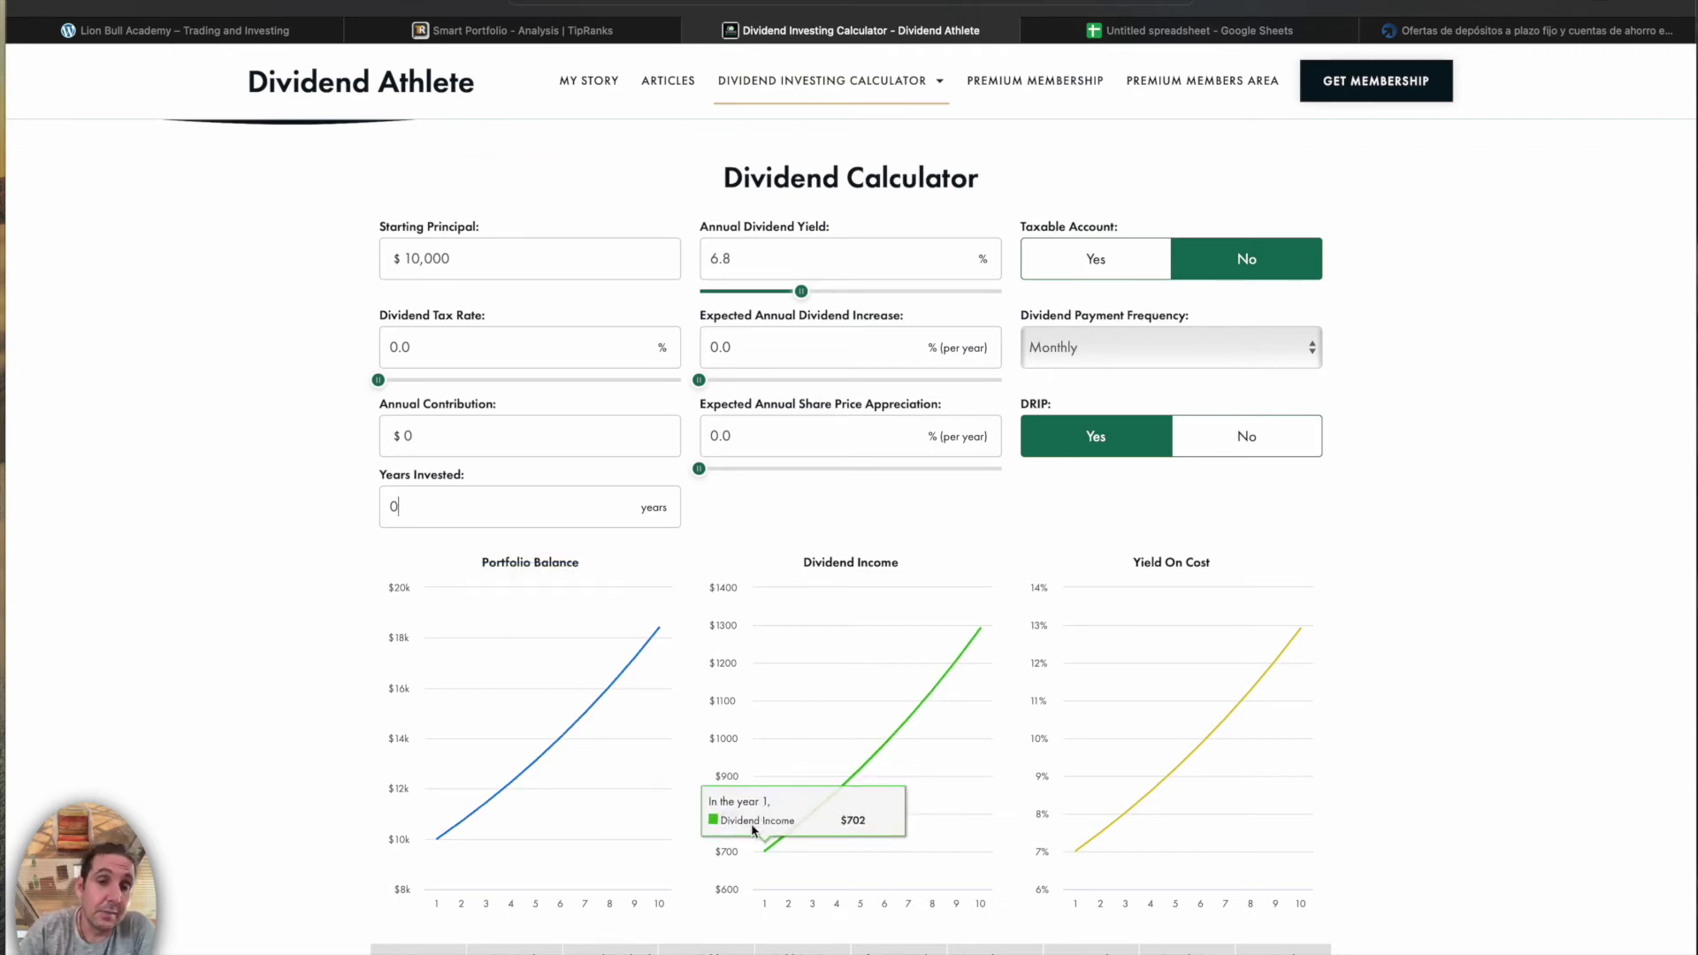
{"action": "mouse_move", "coordinate": [767, 853]}
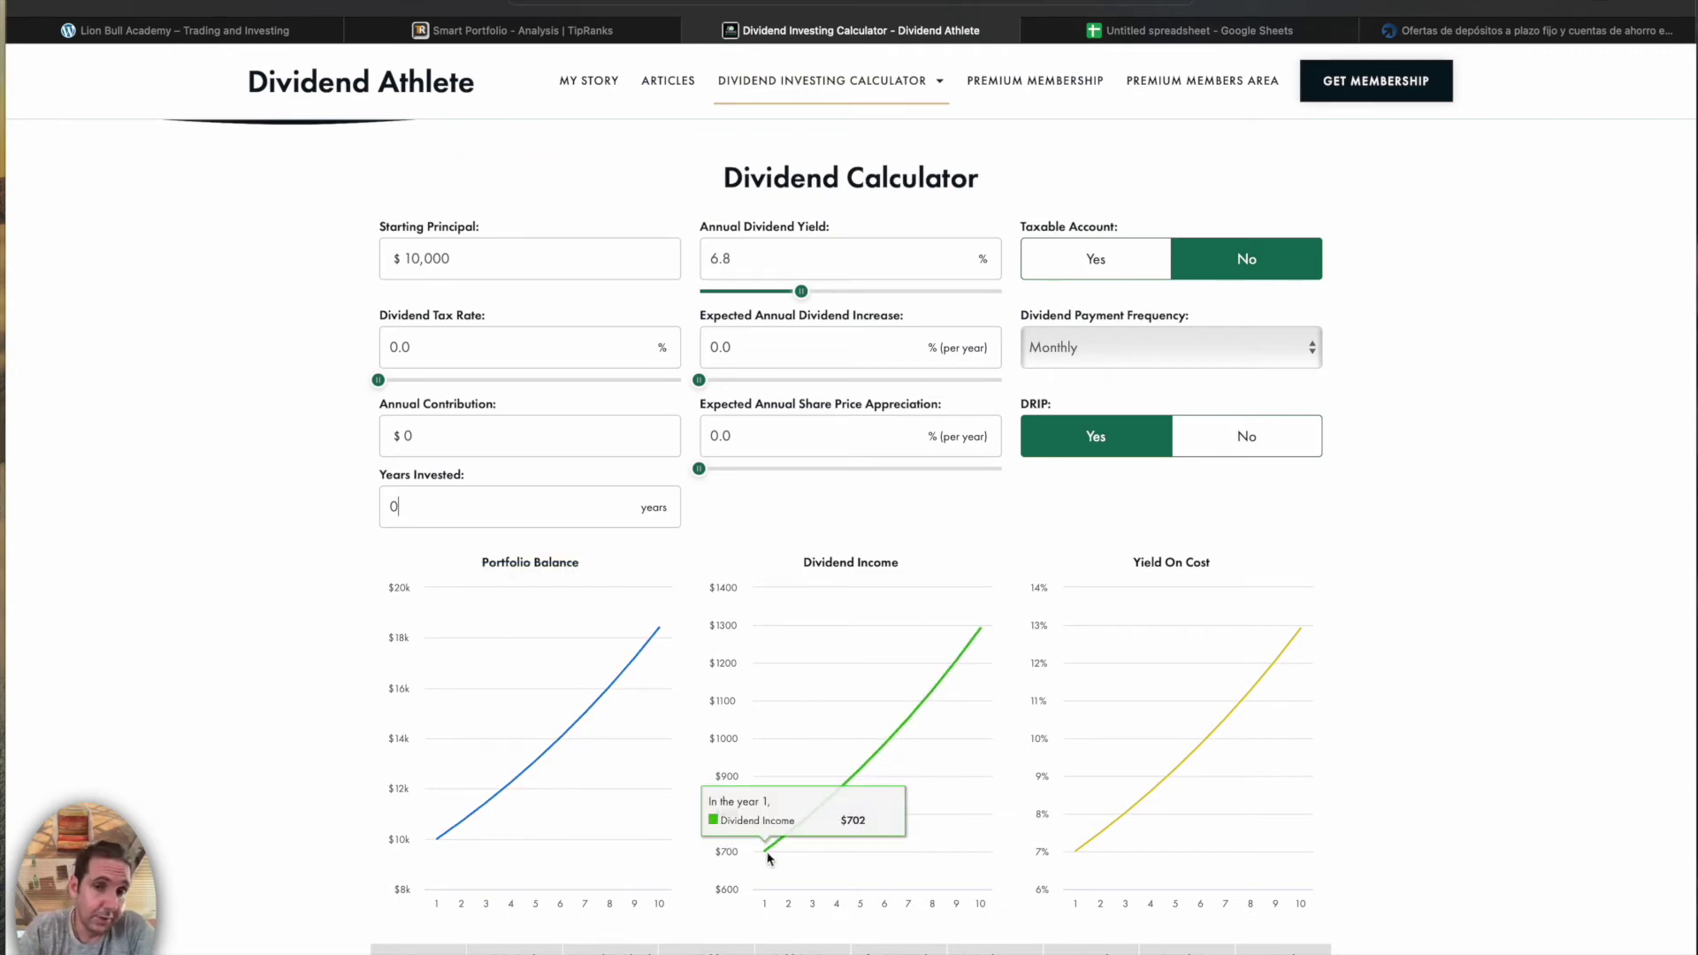
{"action": "mouse_move", "coordinate": [985, 646]}
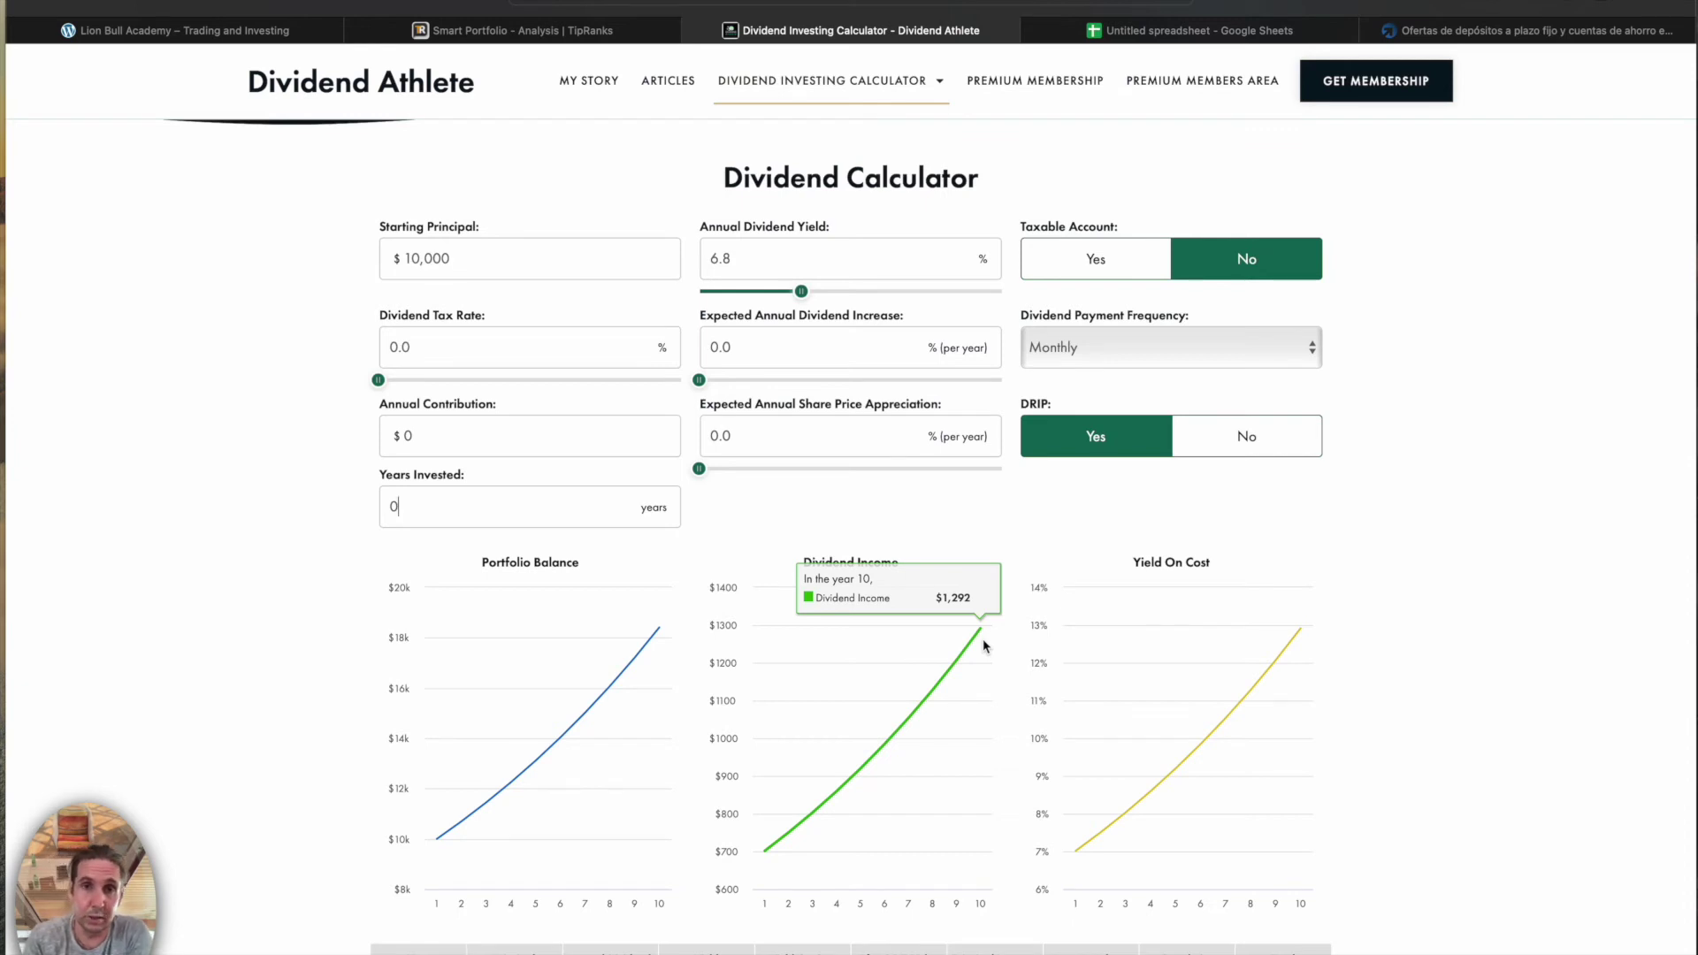
Try an annual contribution of $1,200 in the dividend calculator
{"action": "left_click", "coordinate": [579, 434]}
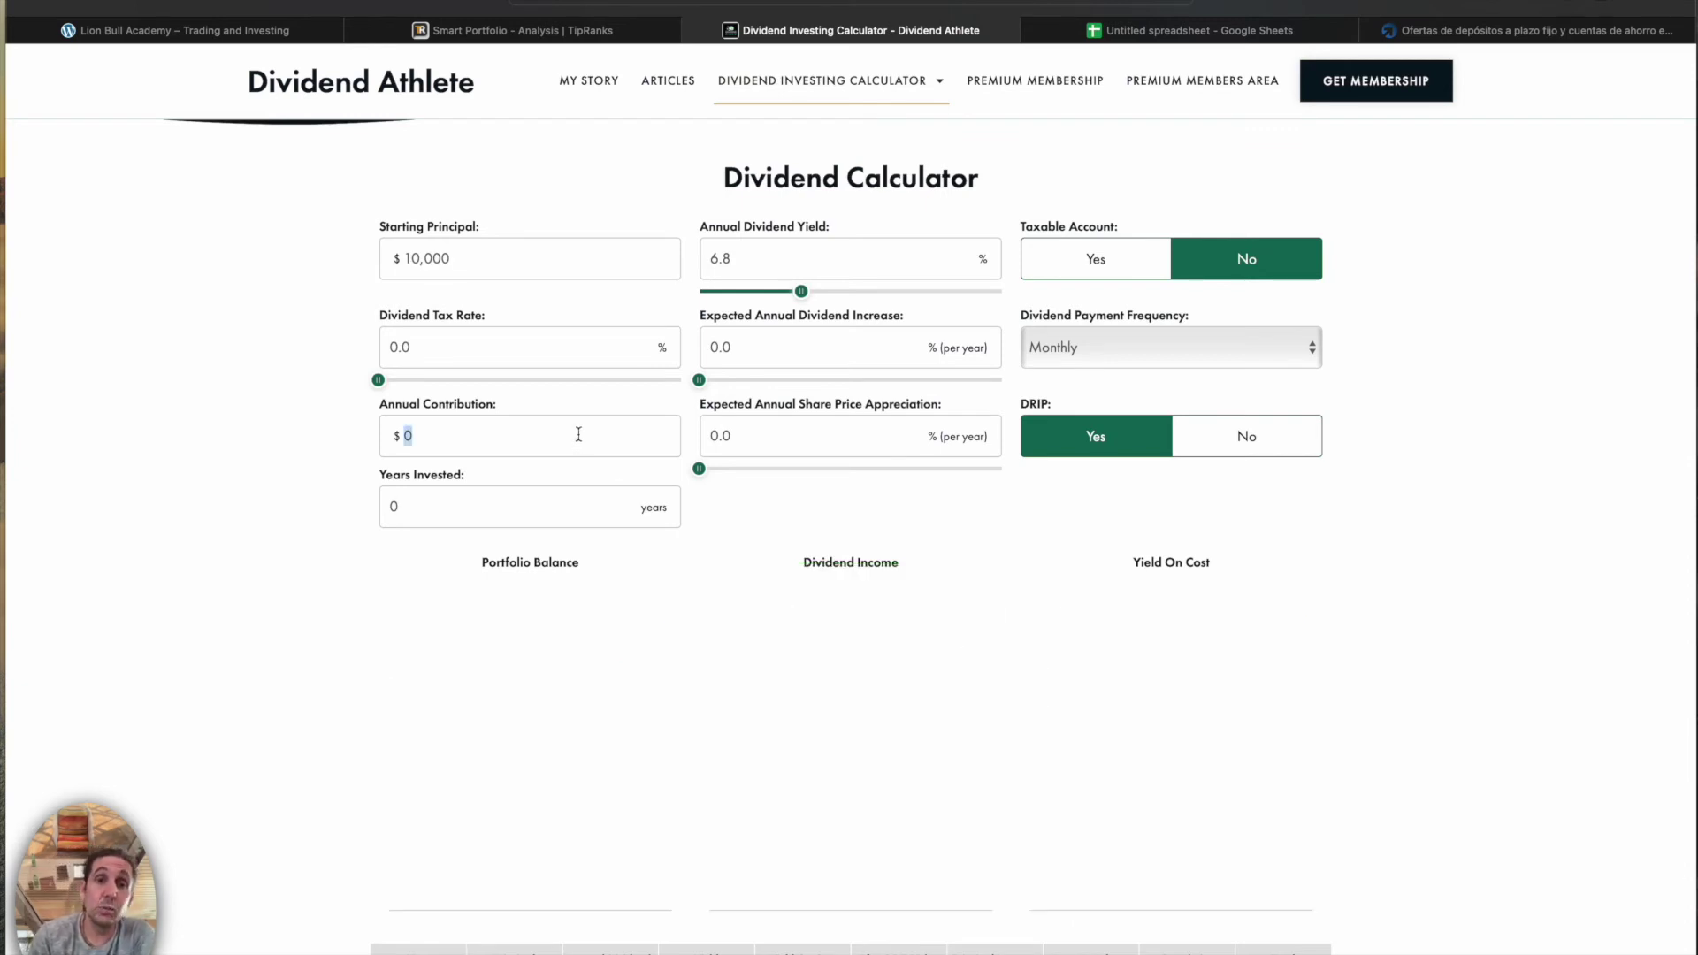
{"action": "left_click", "coordinate": [579, 434]}
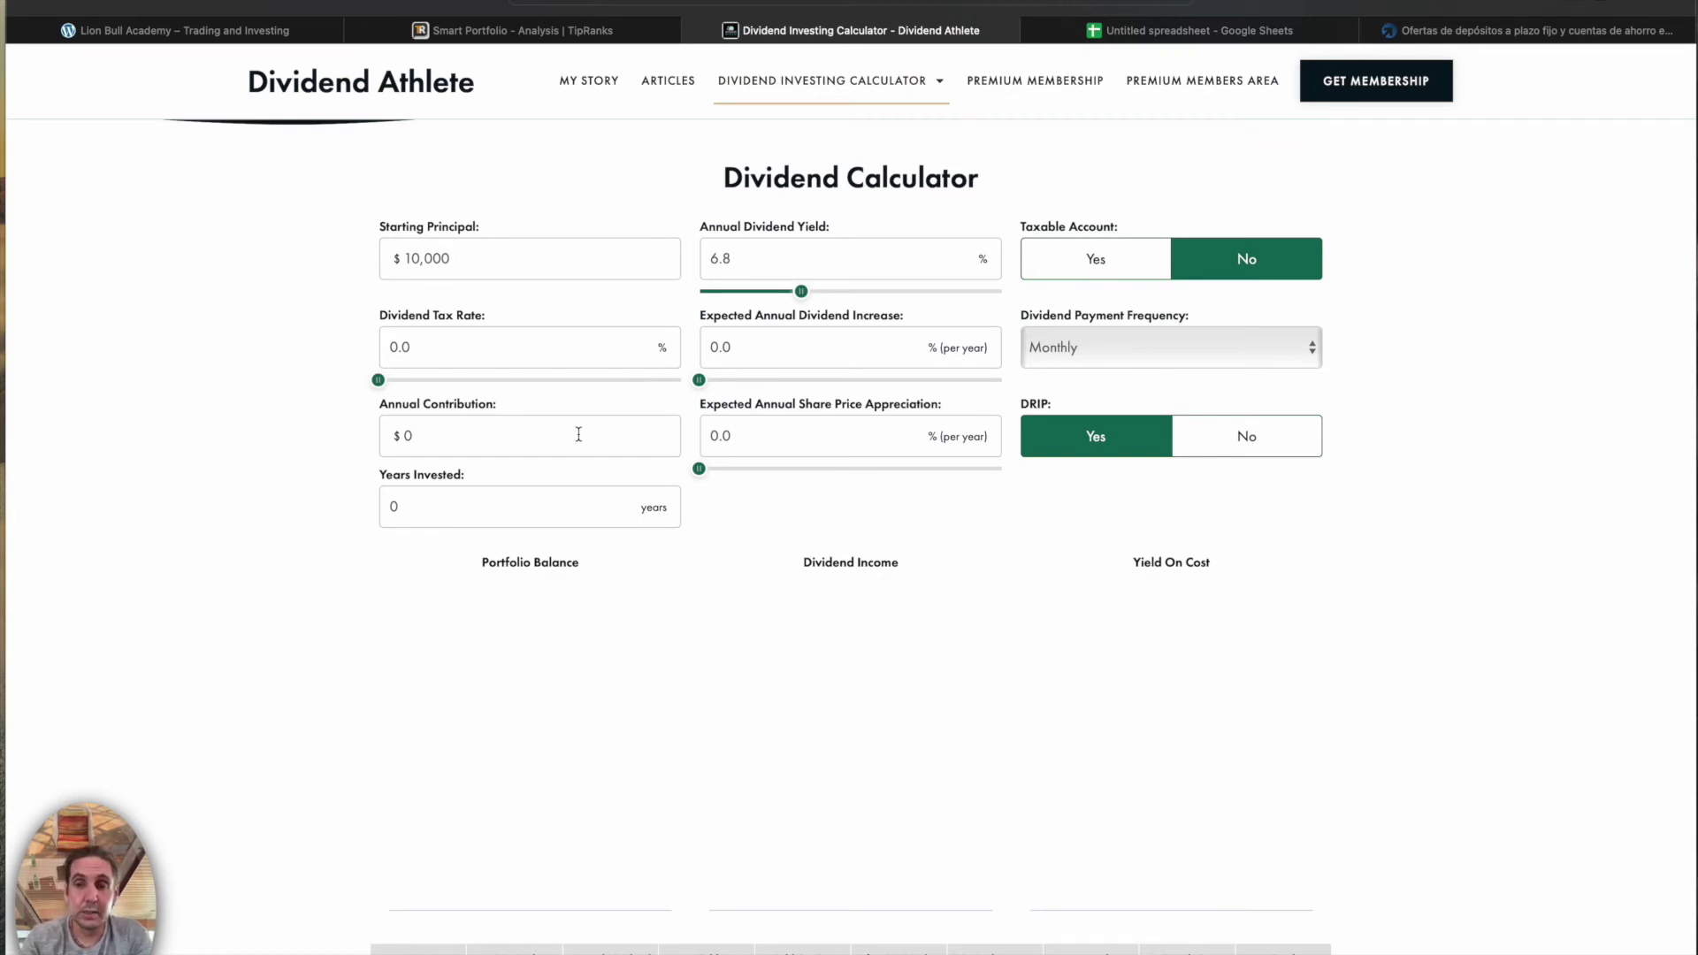
{"action": "key", "text": "BackSpace"}
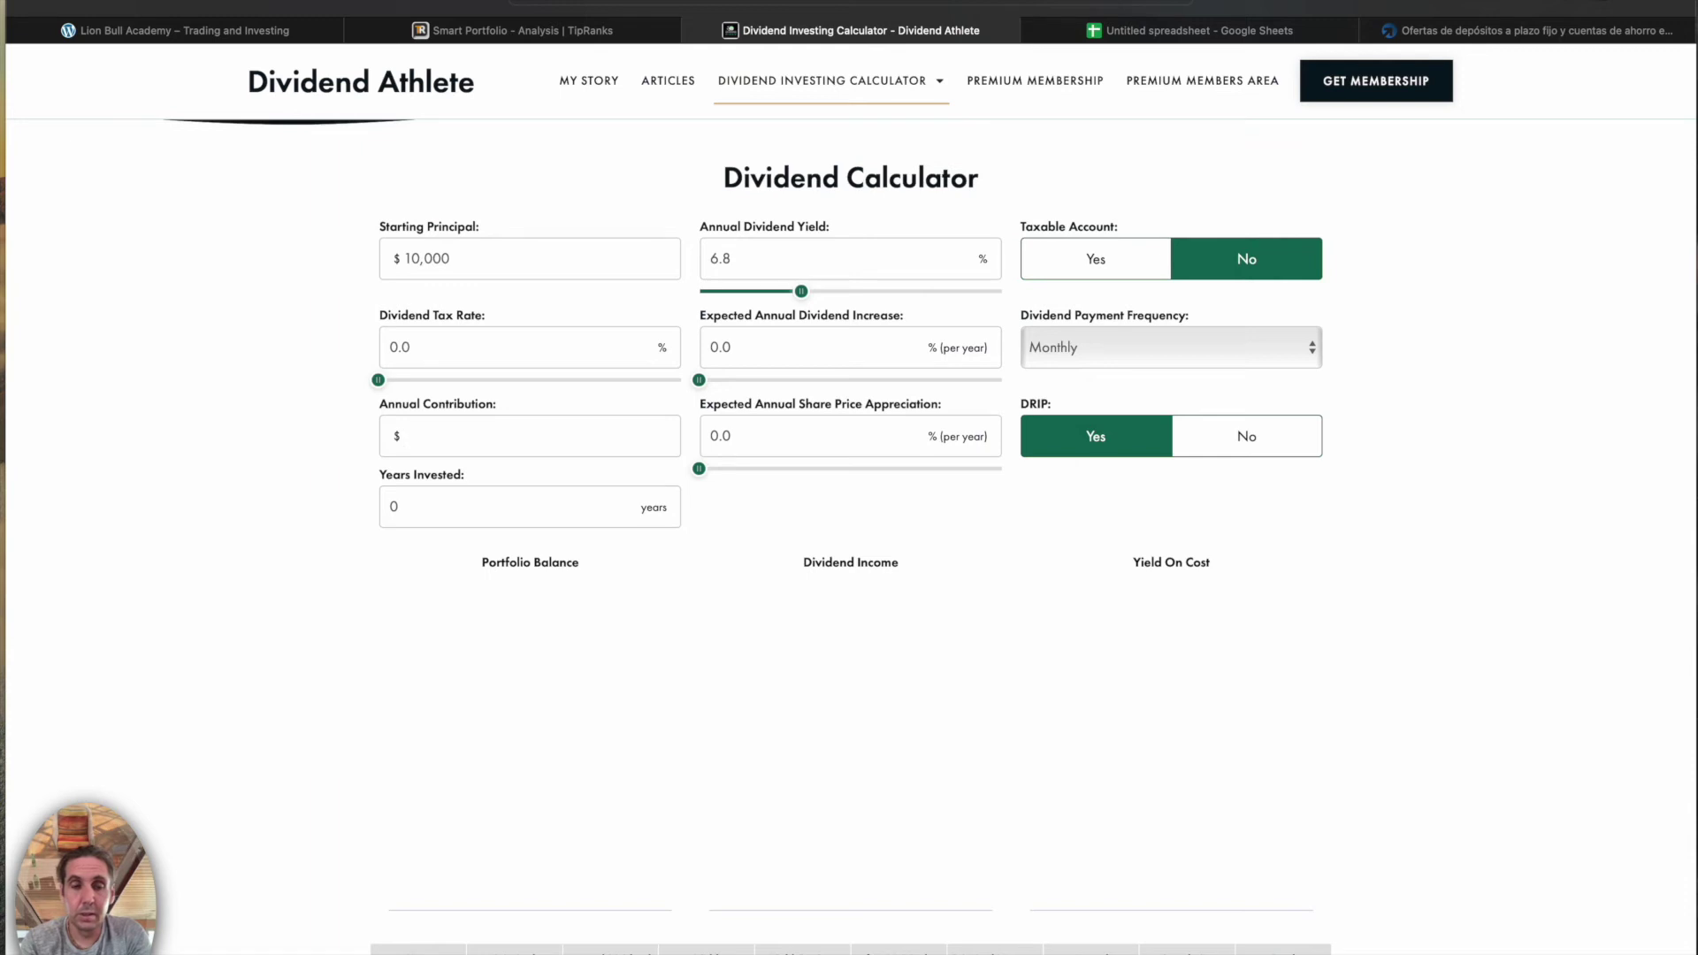
{"action": "type", "text": "1,200"}
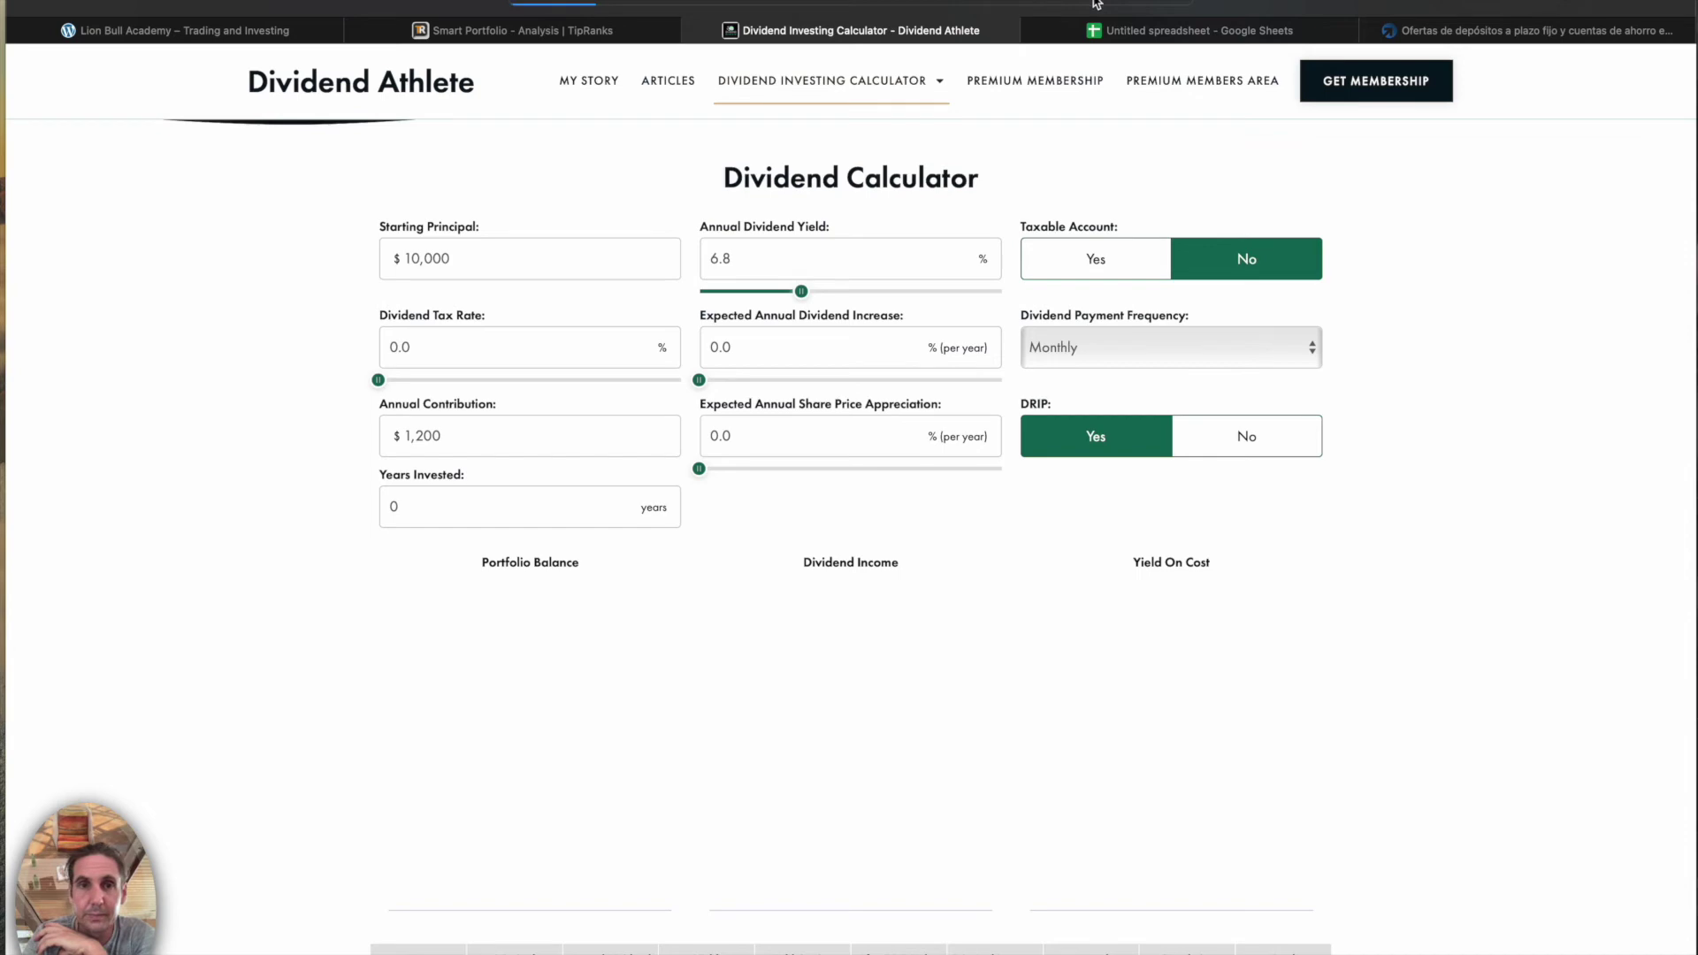
Set the annual contribution to $1,200 in the reloaded dividend calculator
{"action": "scroll", "coordinate": [840, 304], "scroll_direction": "down", "scroll_amount": 9}
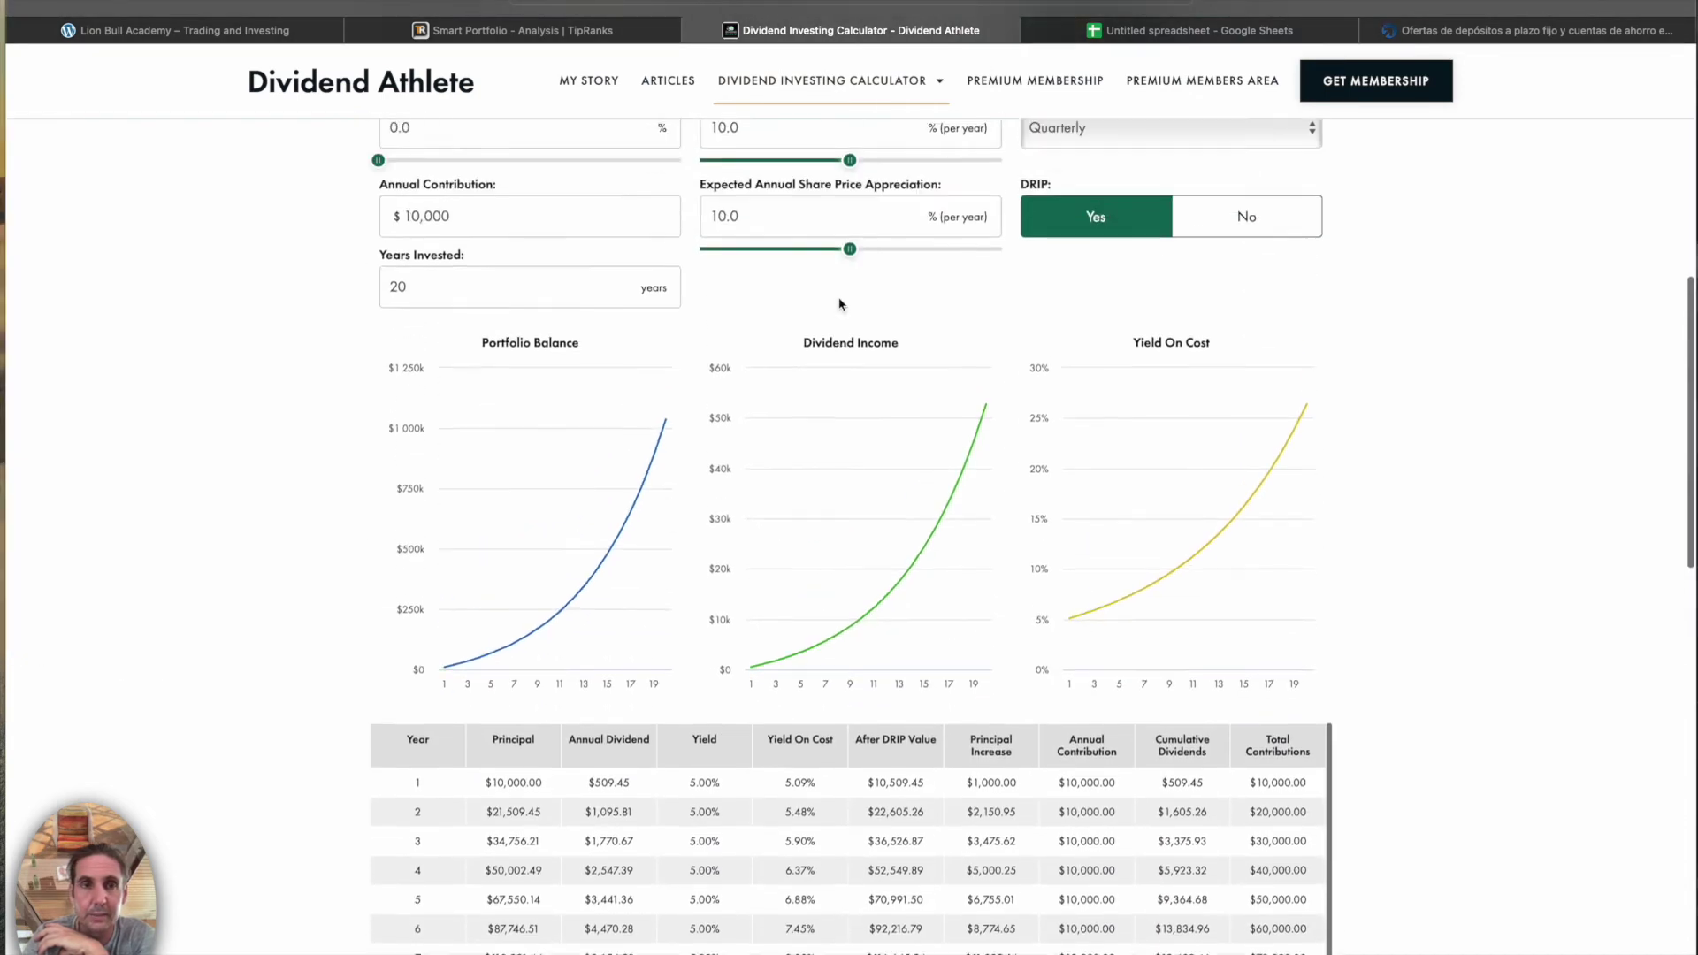
{"action": "scroll", "coordinate": [840, 305], "scroll_direction": "up", "scroll_amount": 3}
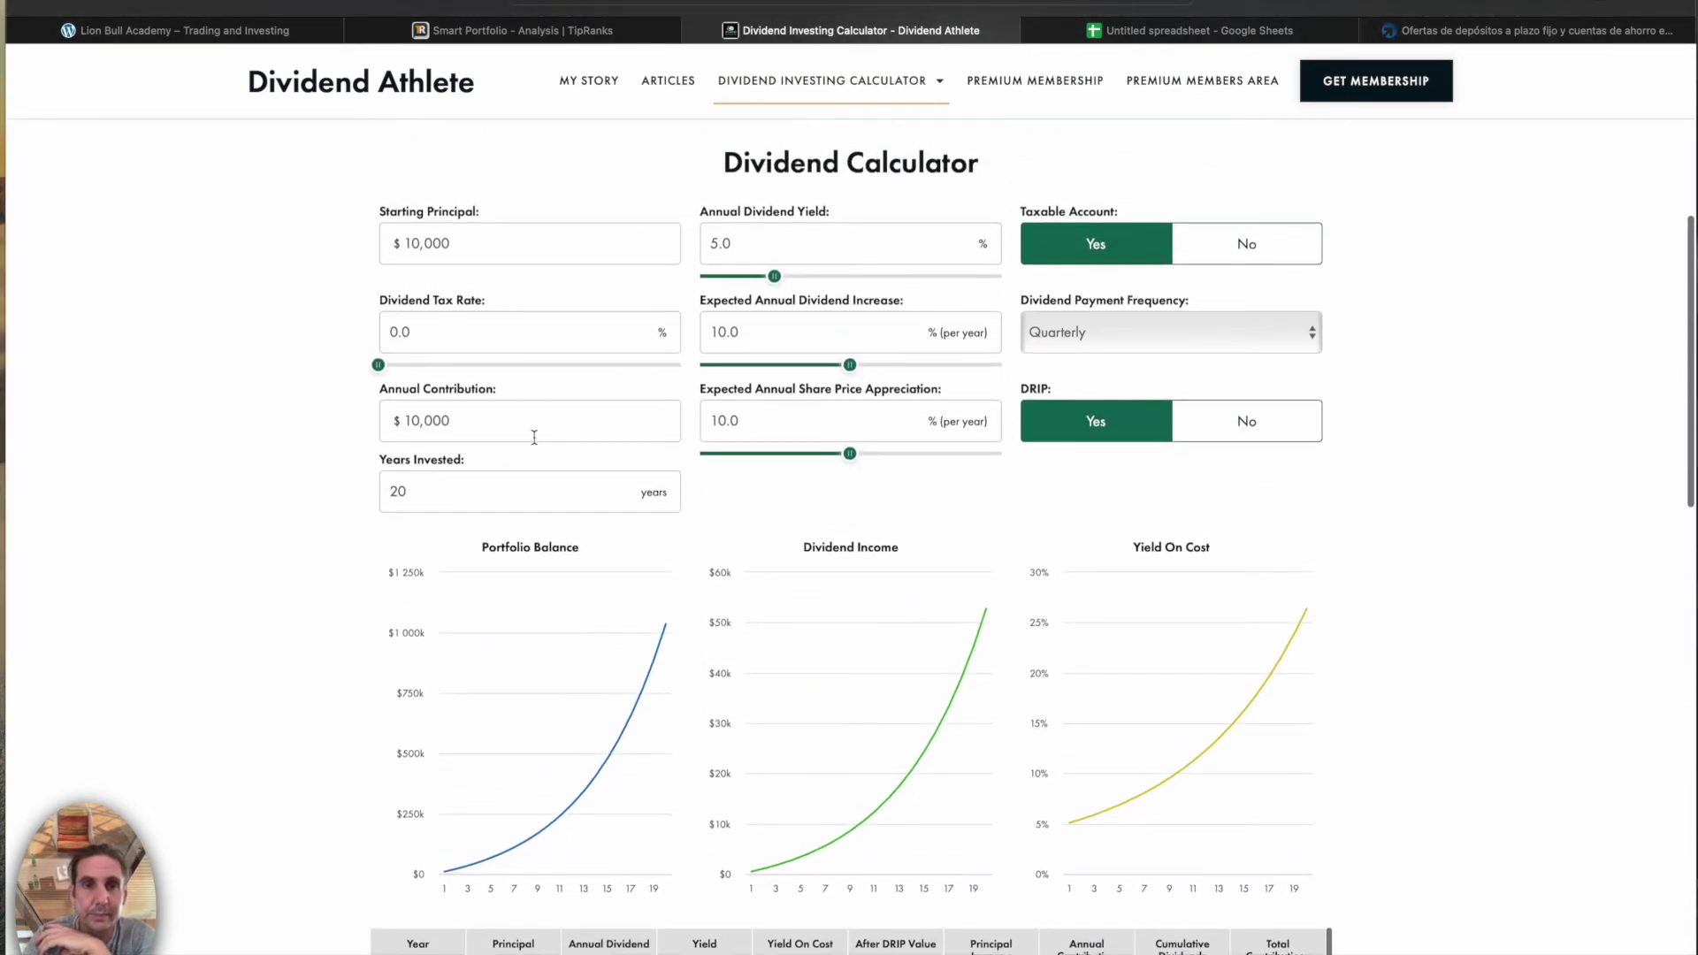
{"action": "double_click", "coordinate": [532, 433]}
{"action": "type", "text": "1,2"}
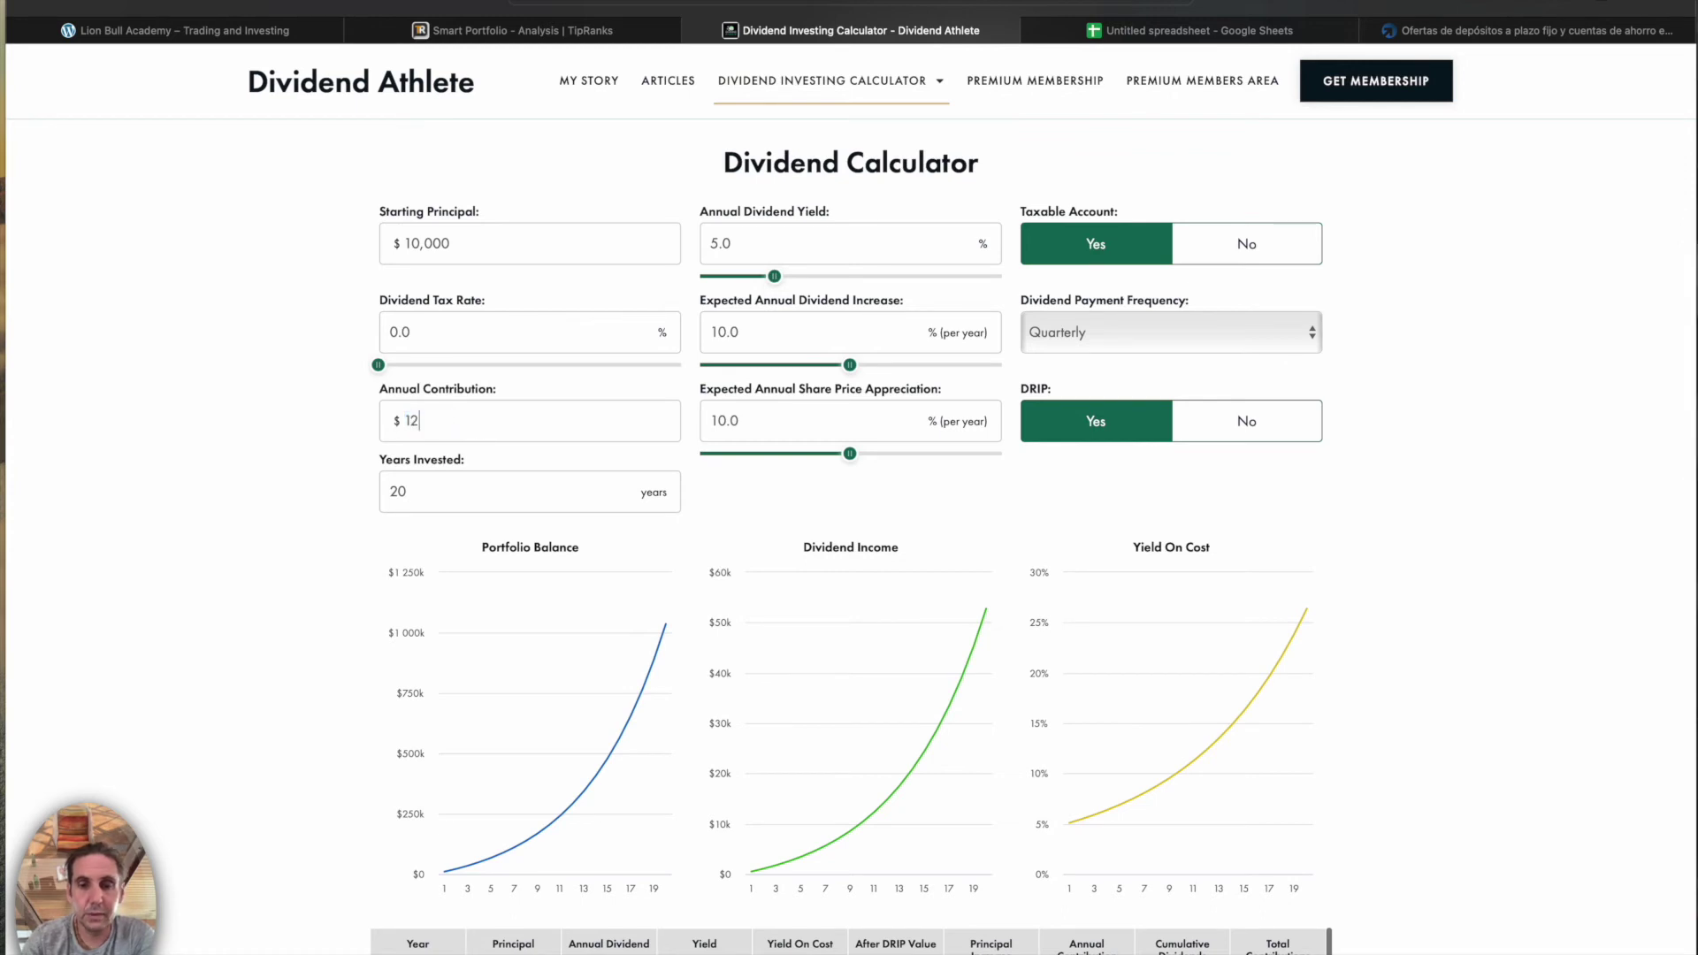
{"action": "type", "text": "00"}
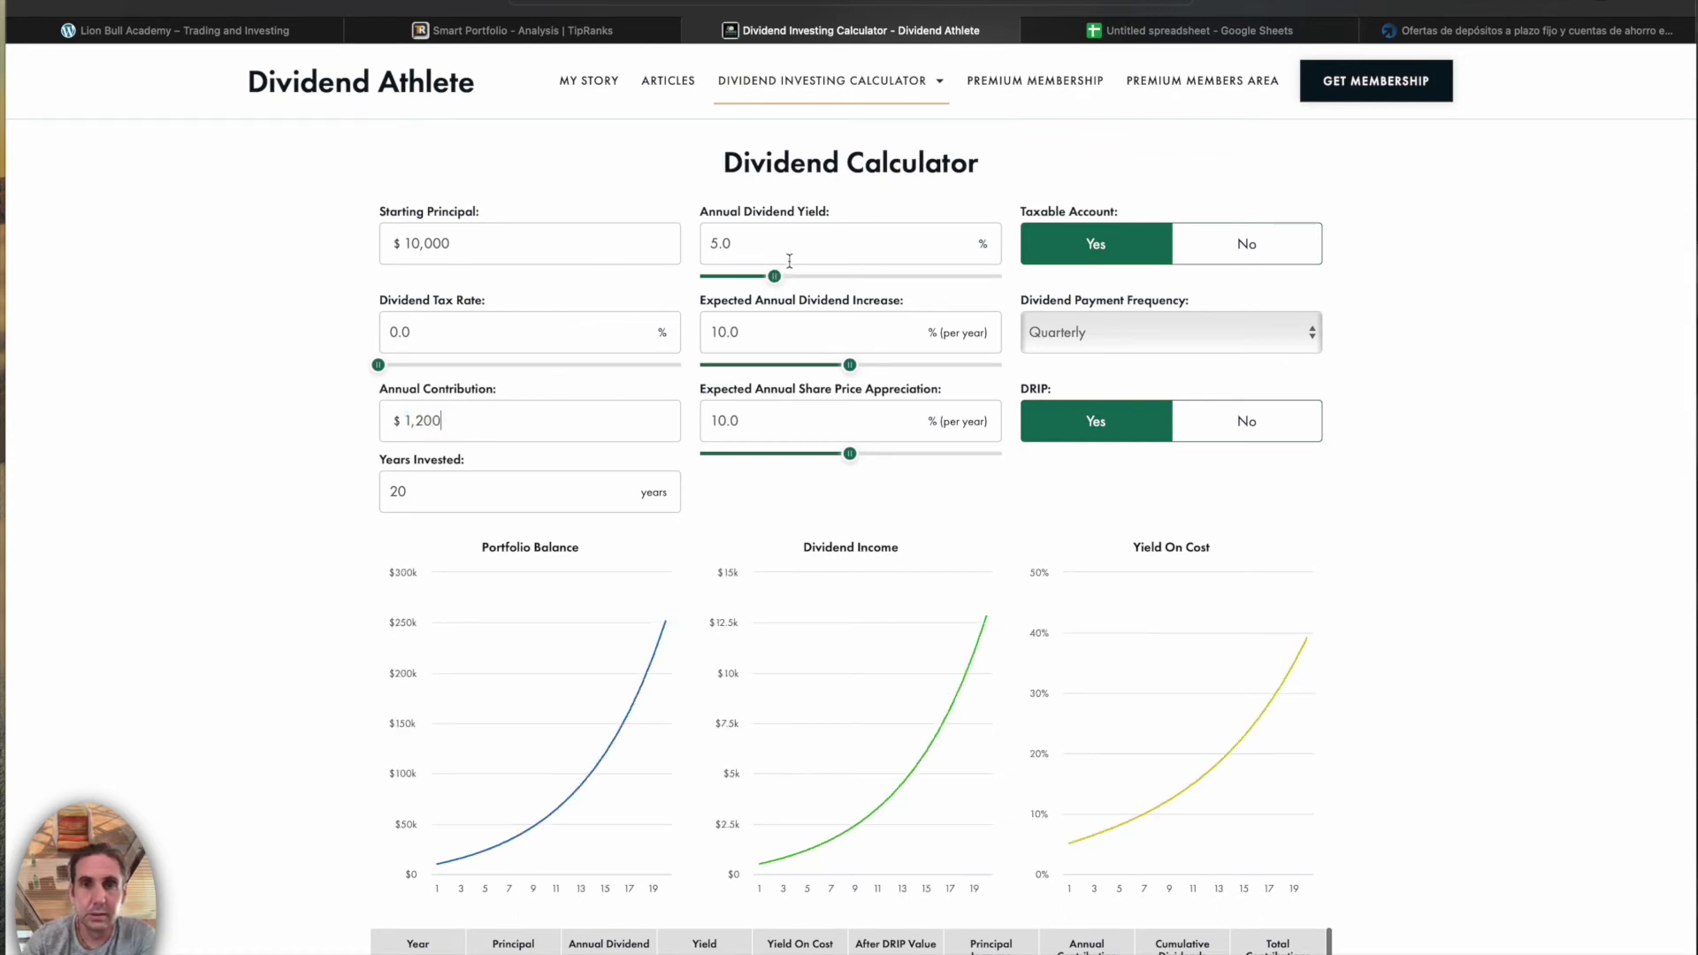
Set the annual dividend yield to 6.8% and reduce both expected annual dividend increase and share price appreciation to 0%
{"action": "left_click", "coordinate": [797, 252]}
{"action": "key", "text": "BackSpace"}
{"action": "key", "text": "BackSpace"}
{"action": "key", "text": "BackSpace"}
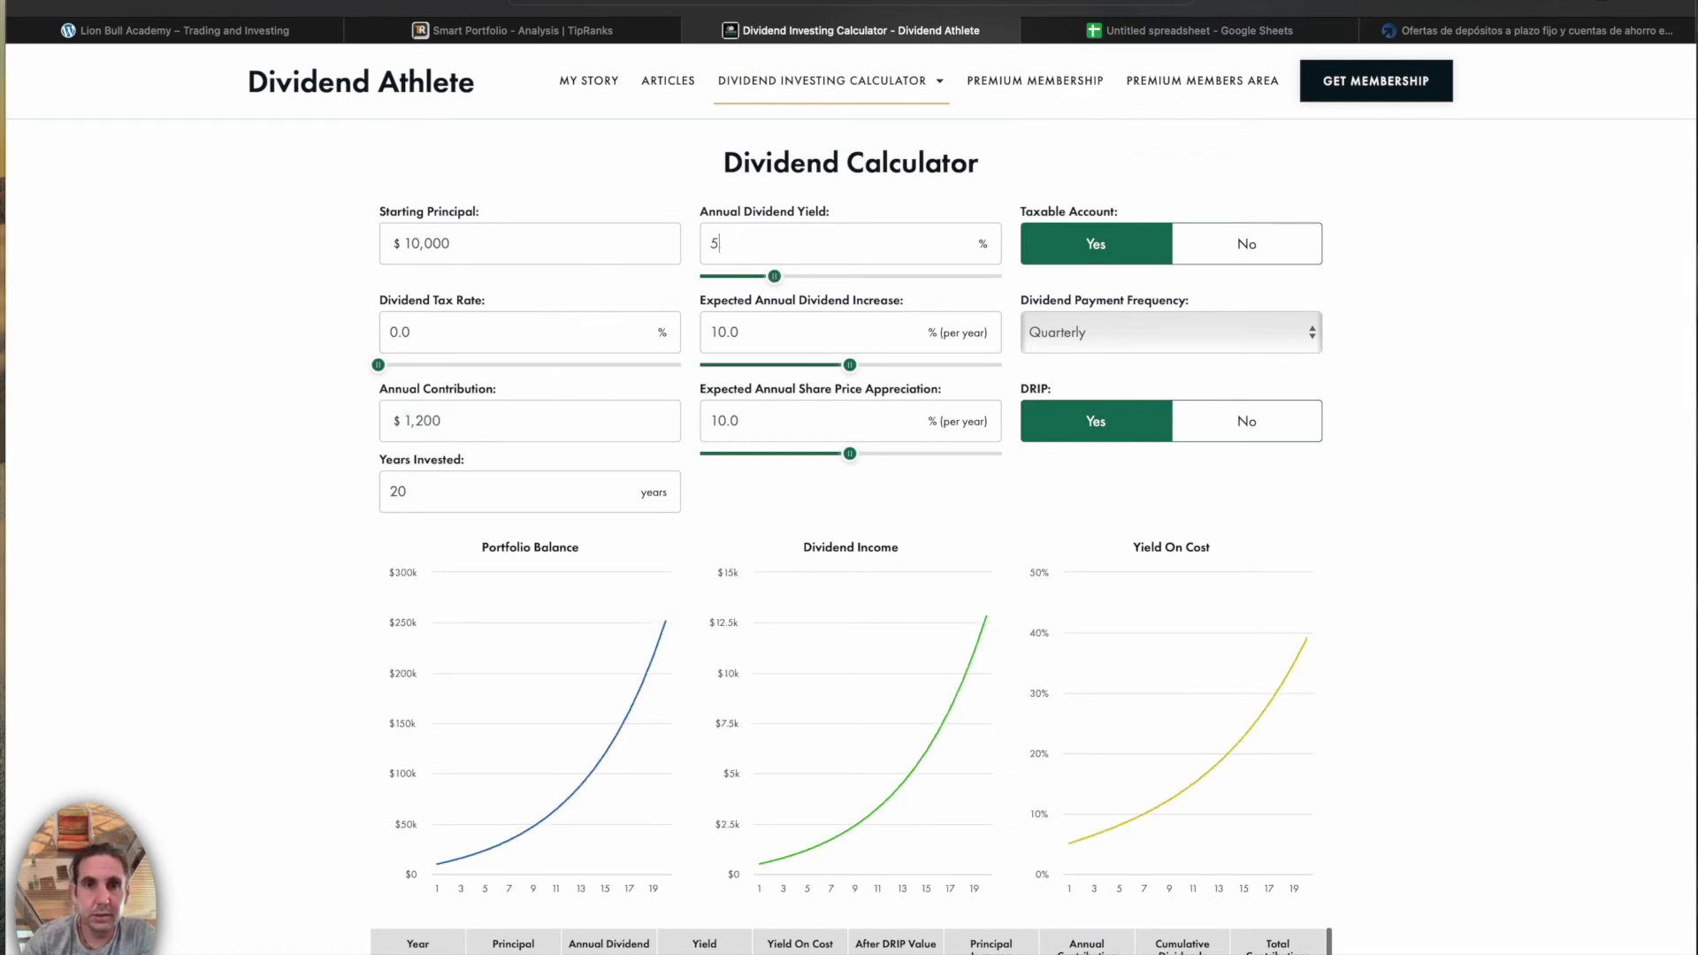
{"action": "type", "text": "6.8"}
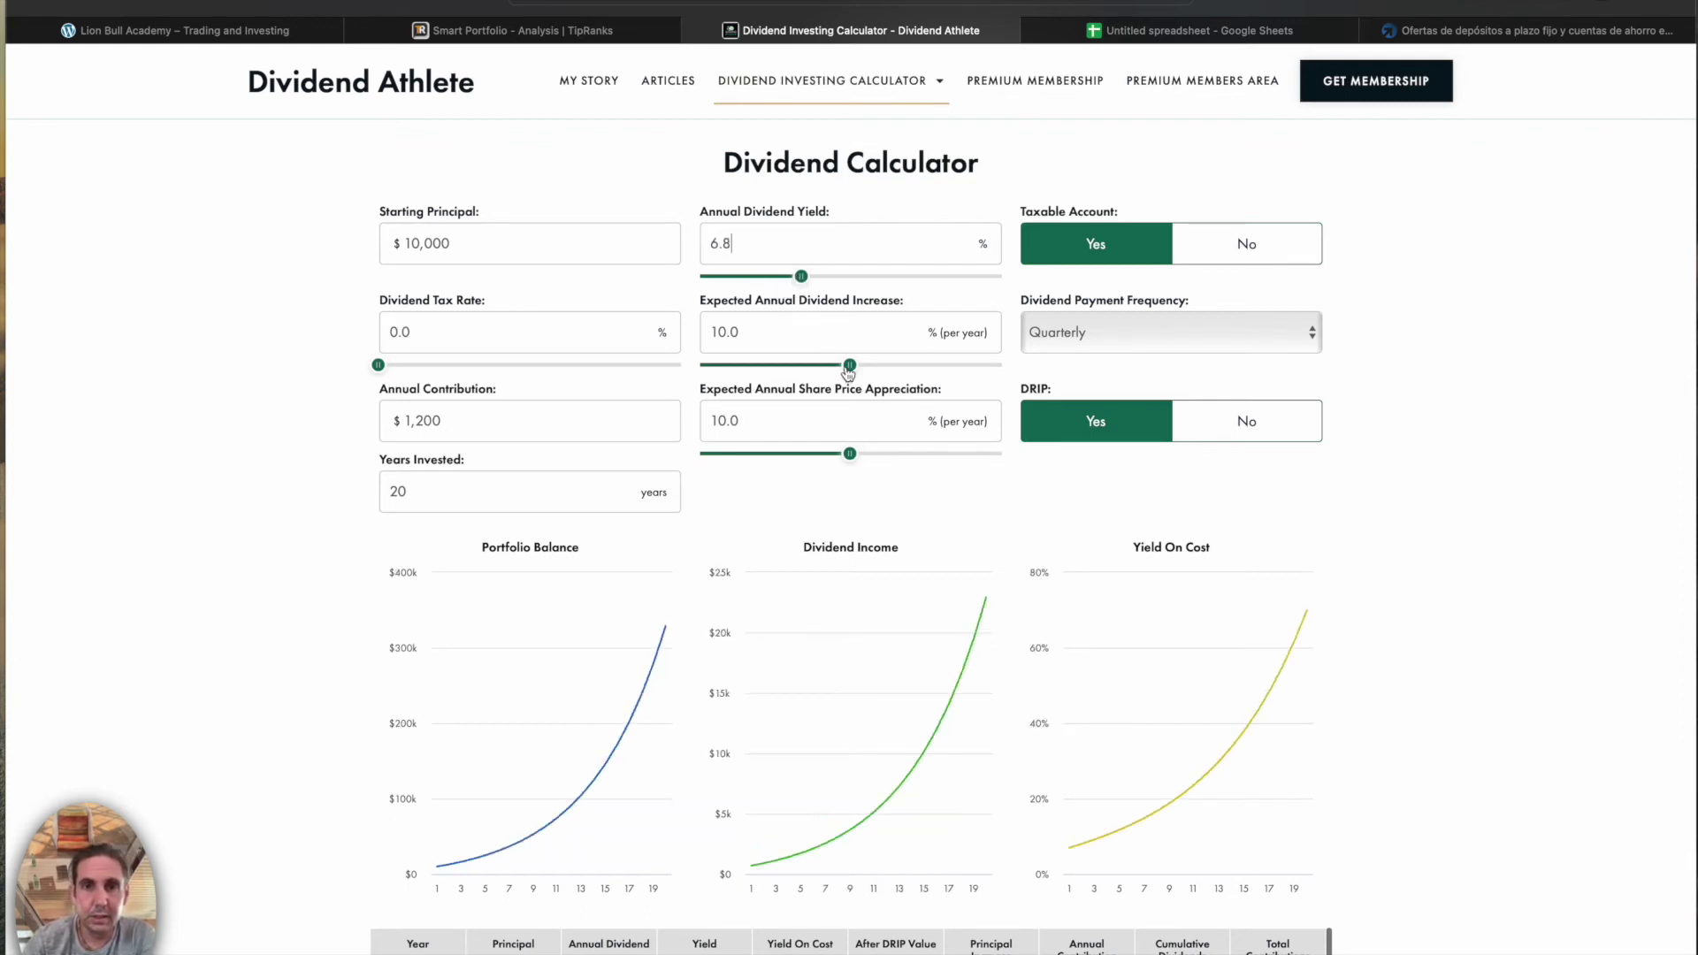
{"action": "left_click_drag", "start_coordinate": [841, 367], "coordinate": [698, 366]}
{"action": "left_click_drag", "start_coordinate": [841, 456], "coordinate": [699, 454]}
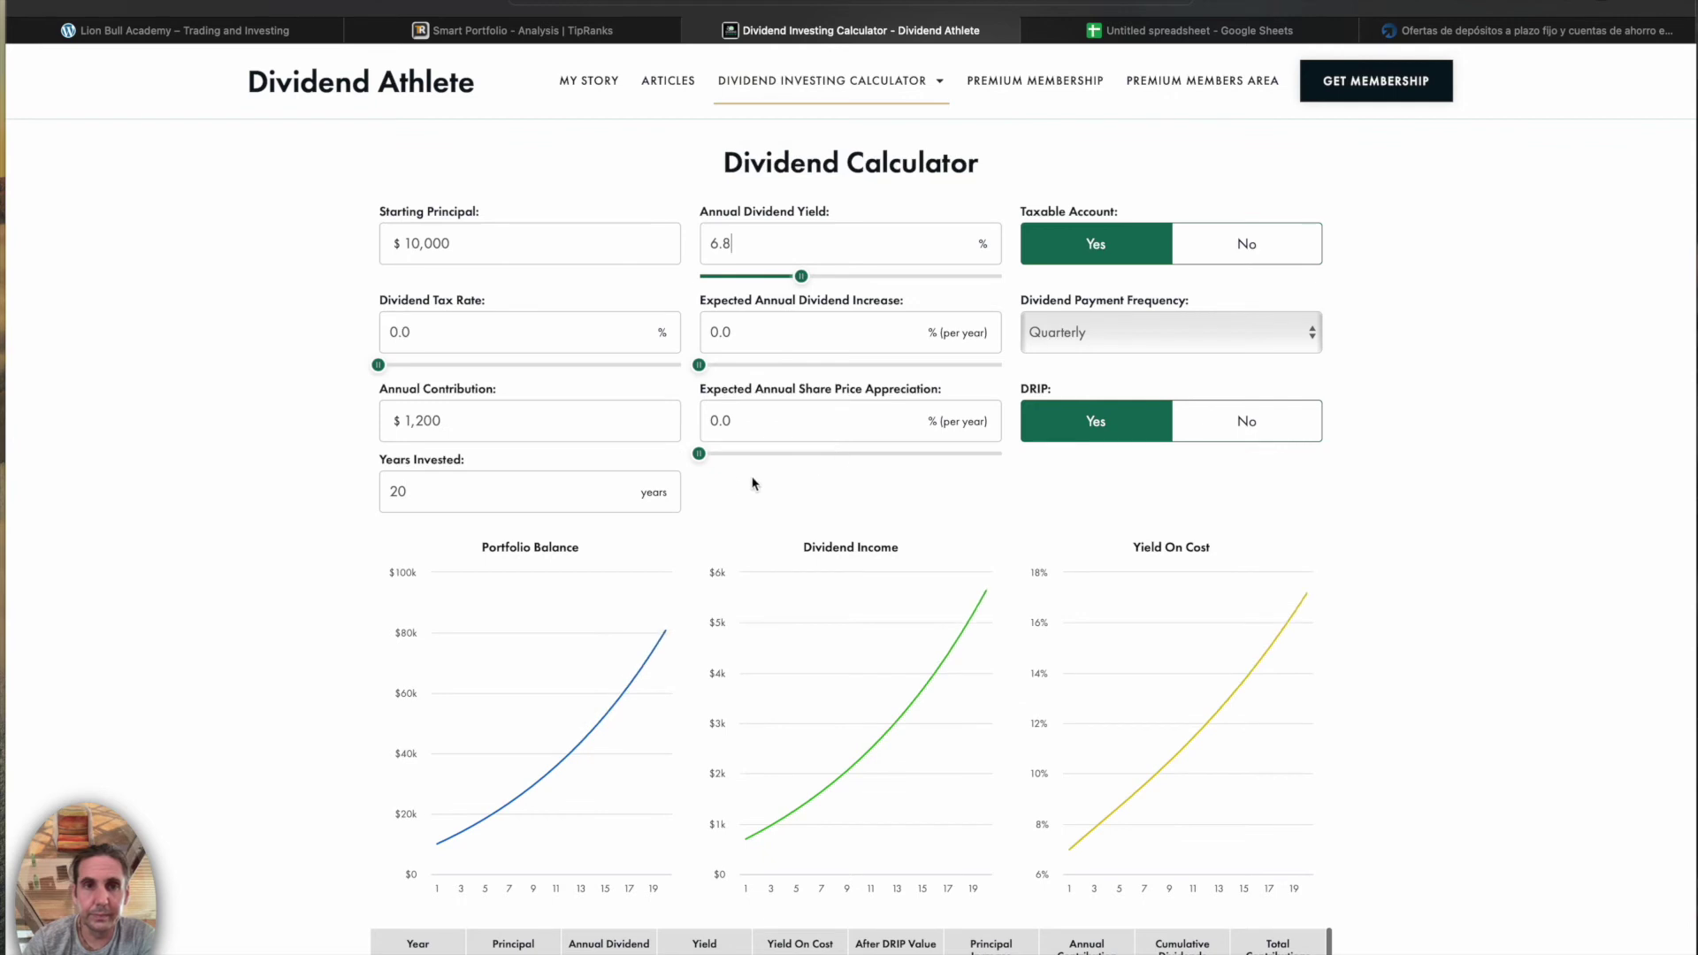
Set the years invested to 10 and the dividend payment frequency to Monthly
{"action": "key", "text": "BackSpace"}
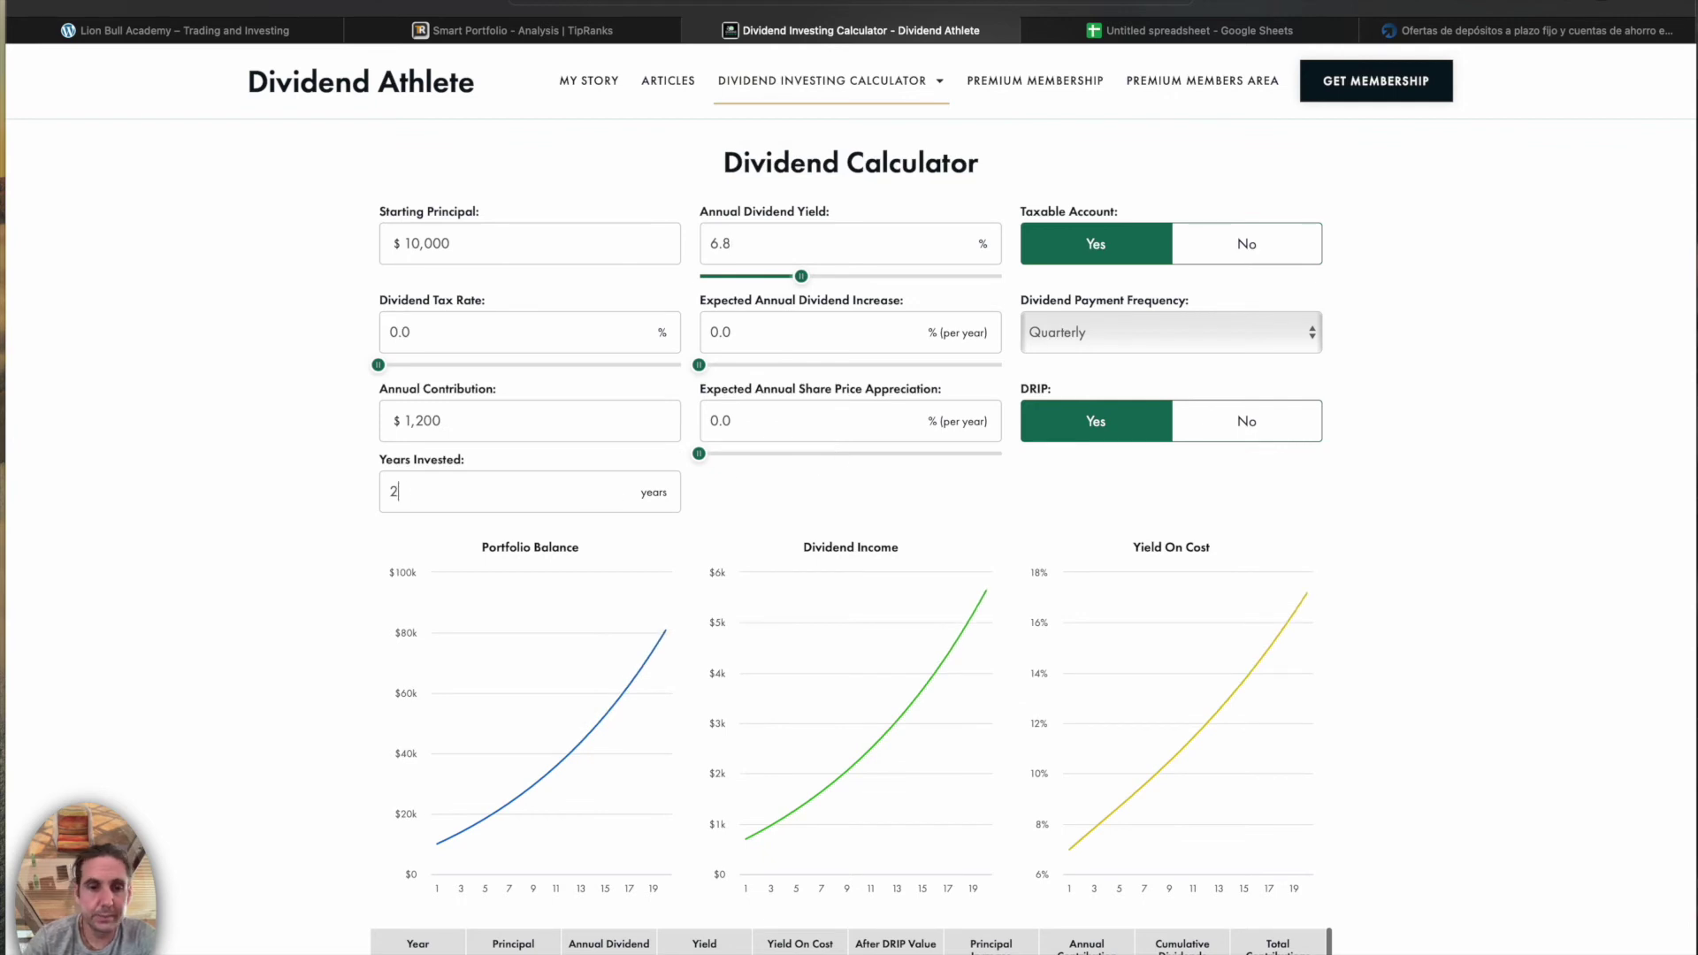
{"action": "key", "text": "BackSpace"}
{"action": "type", "text": "10"}
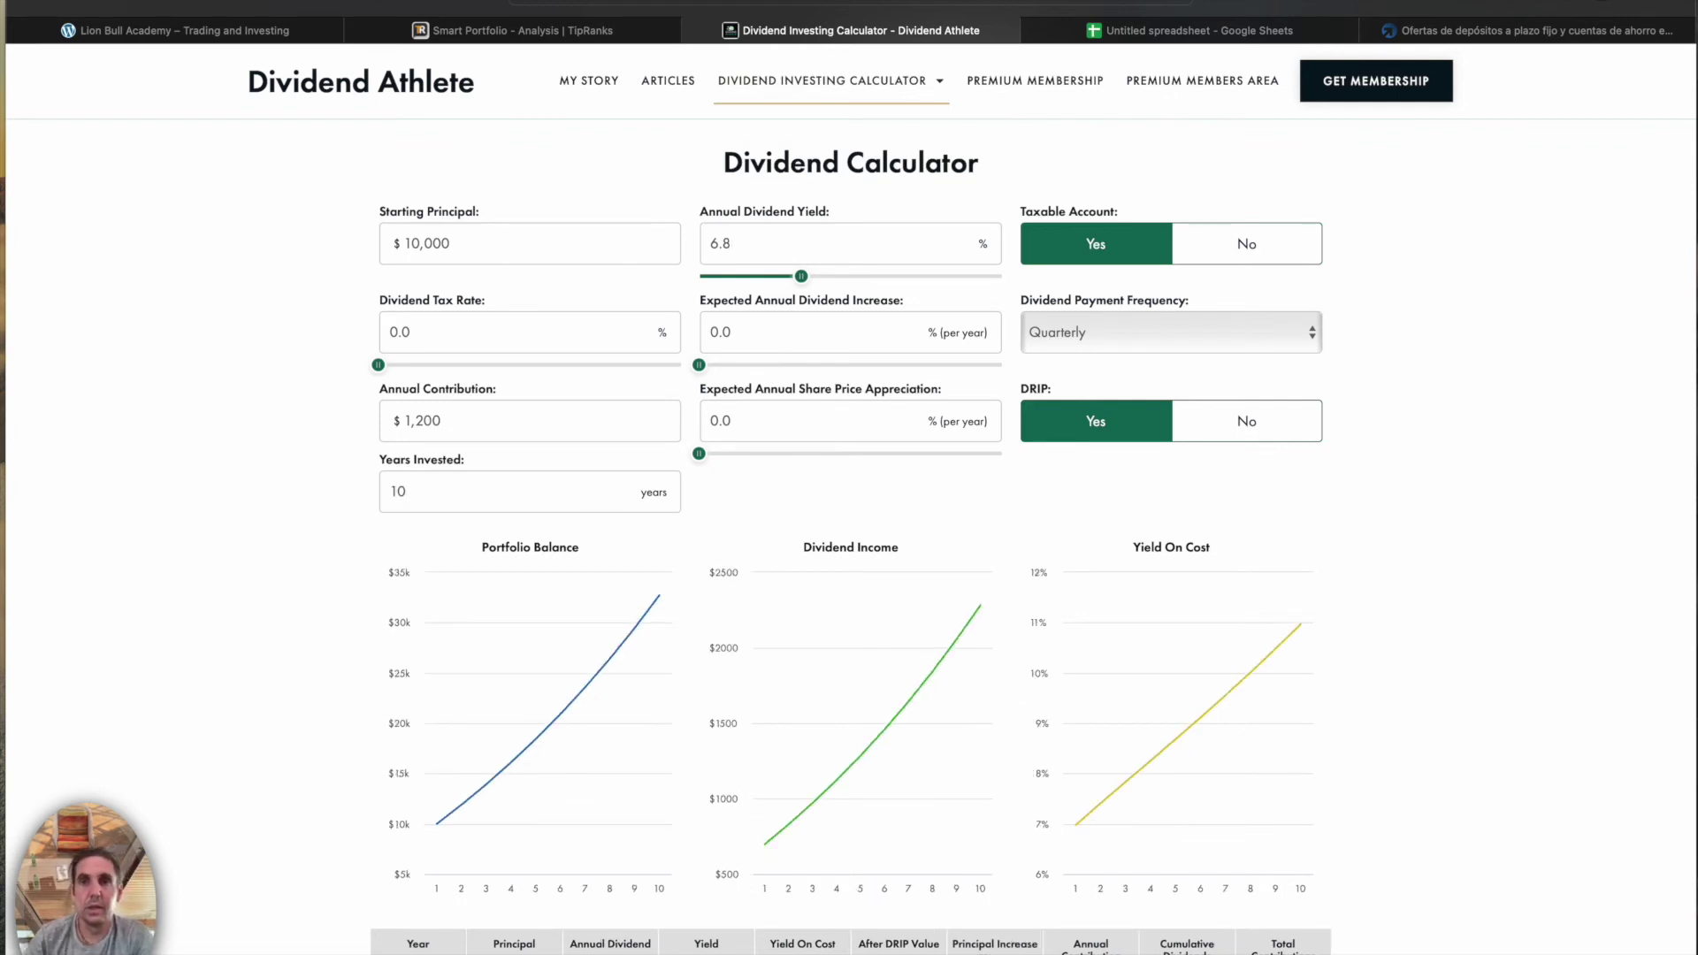
{"action": "left_click", "coordinate": [1112, 340]}
{"action": "left_click", "coordinate": [1106, 305]}
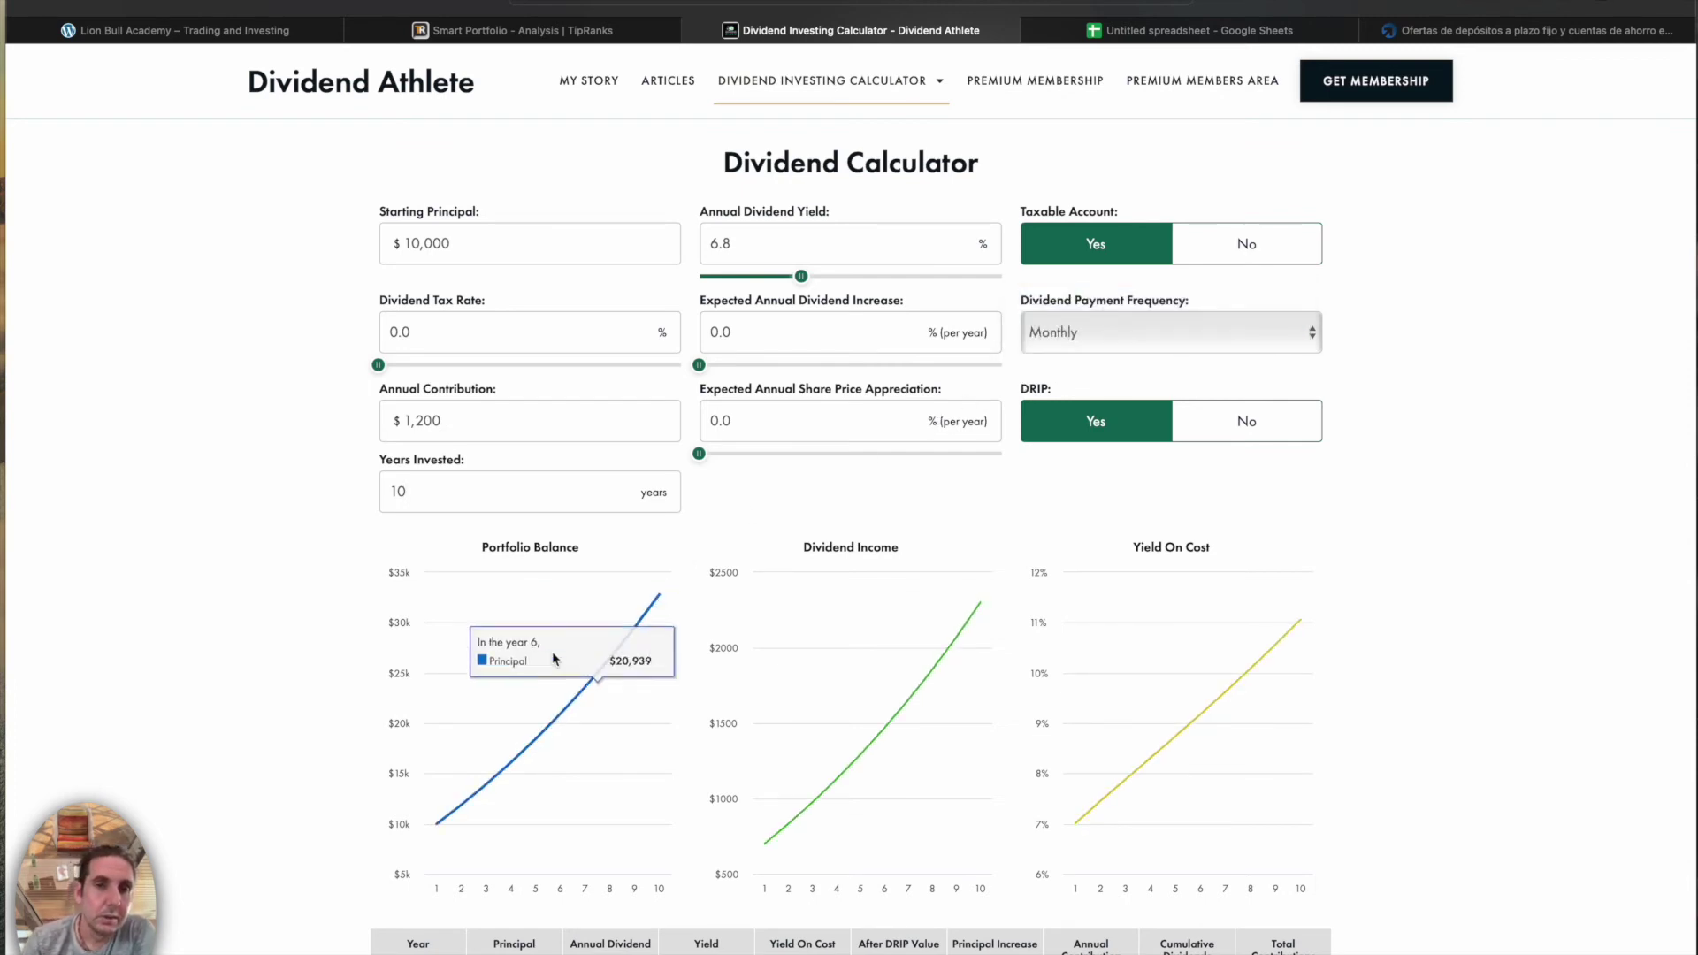
Check the projected portfolio balance in years 1 and 10 and the dividend income in year 10 on the charts
{"action": "mouse_move", "coordinate": [447, 738]}
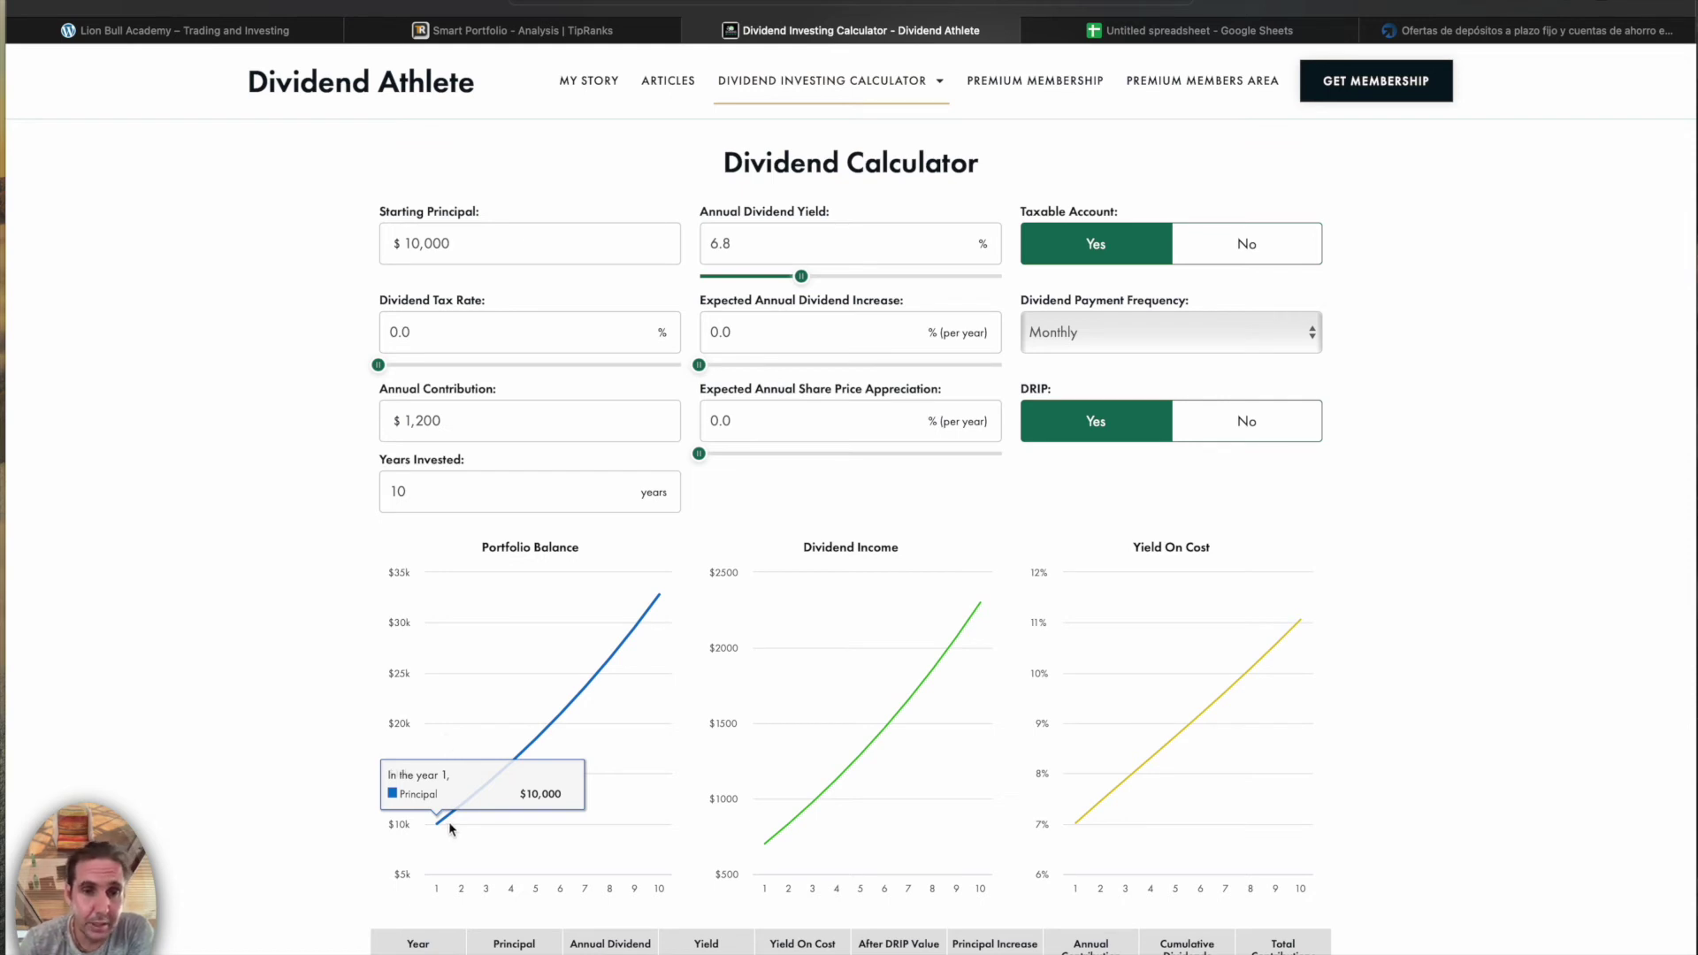
{"action": "mouse_move", "coordinate": [662, 602]}
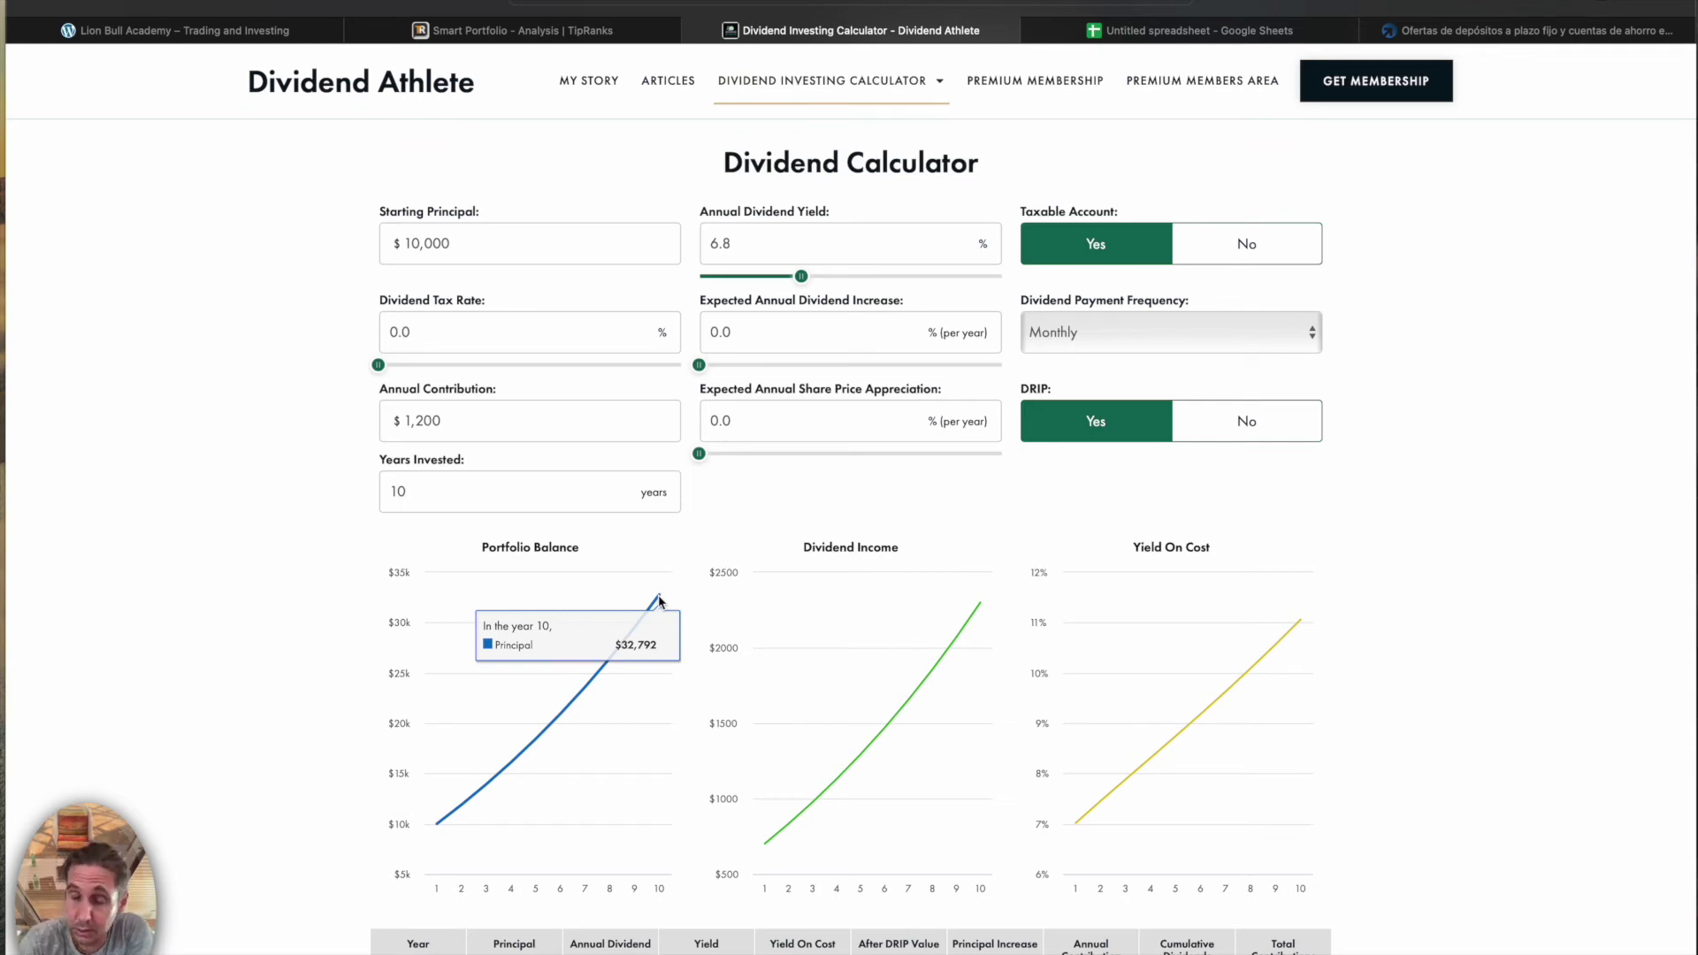
{"action": "mouse_move", "coordinate": [980, 605]}
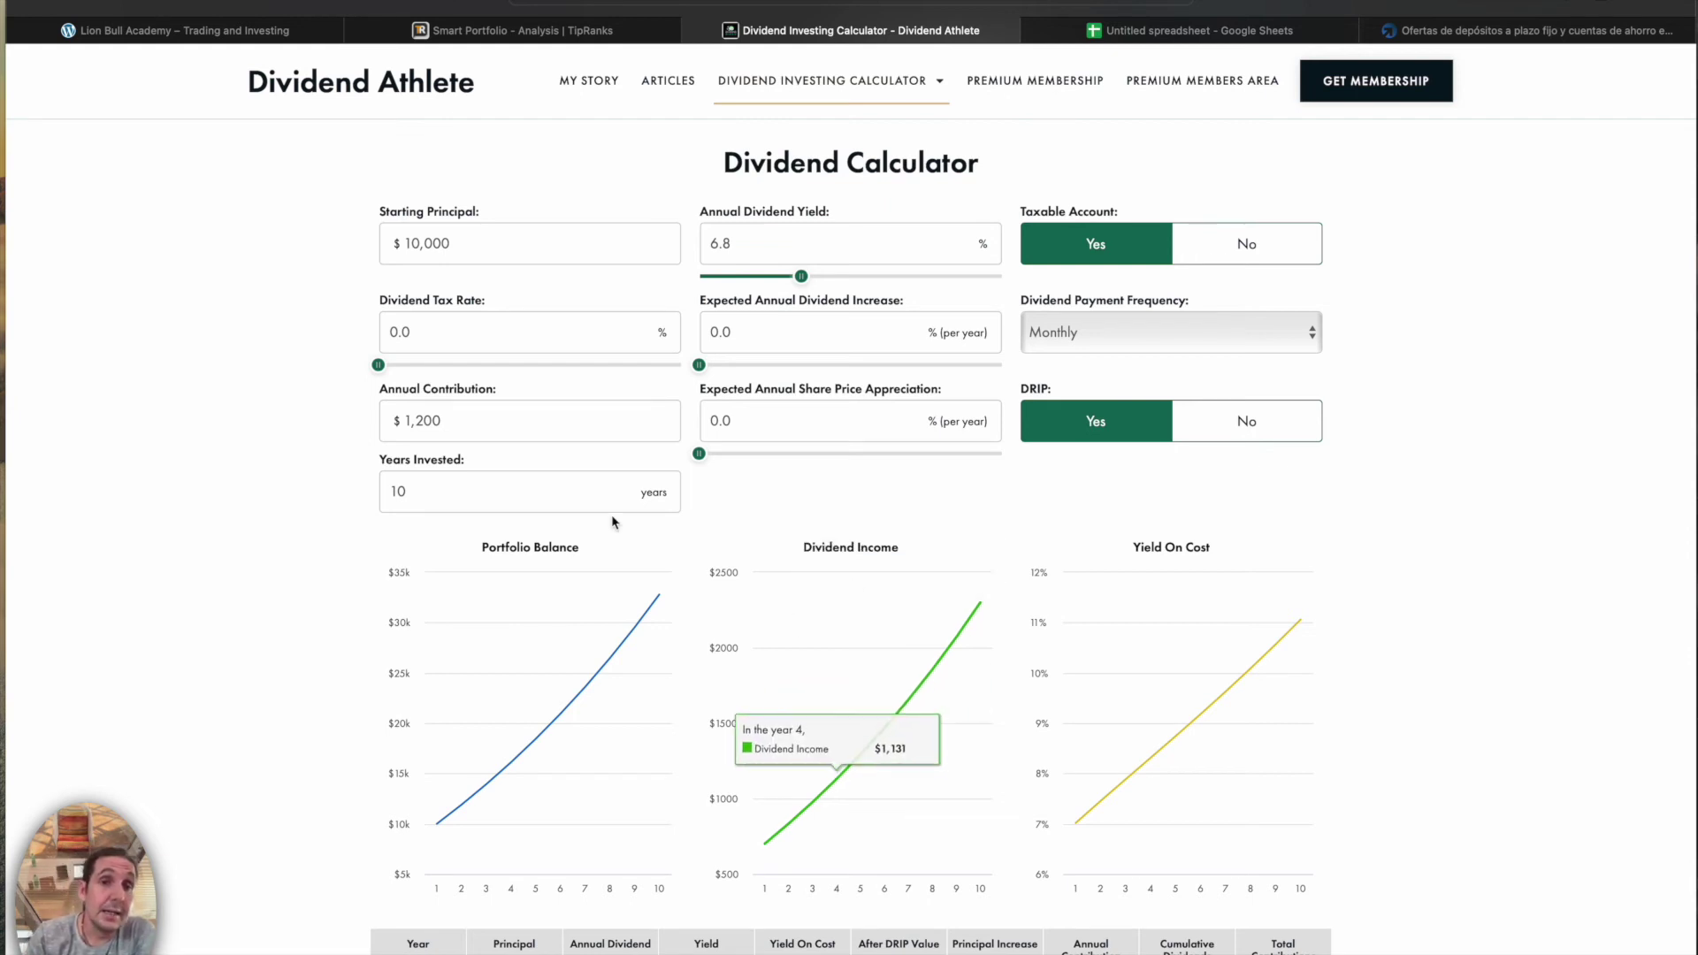
Extend the projection by setting the years invested to 20
{"action": "left_click", "coordinate": [586, 502]}
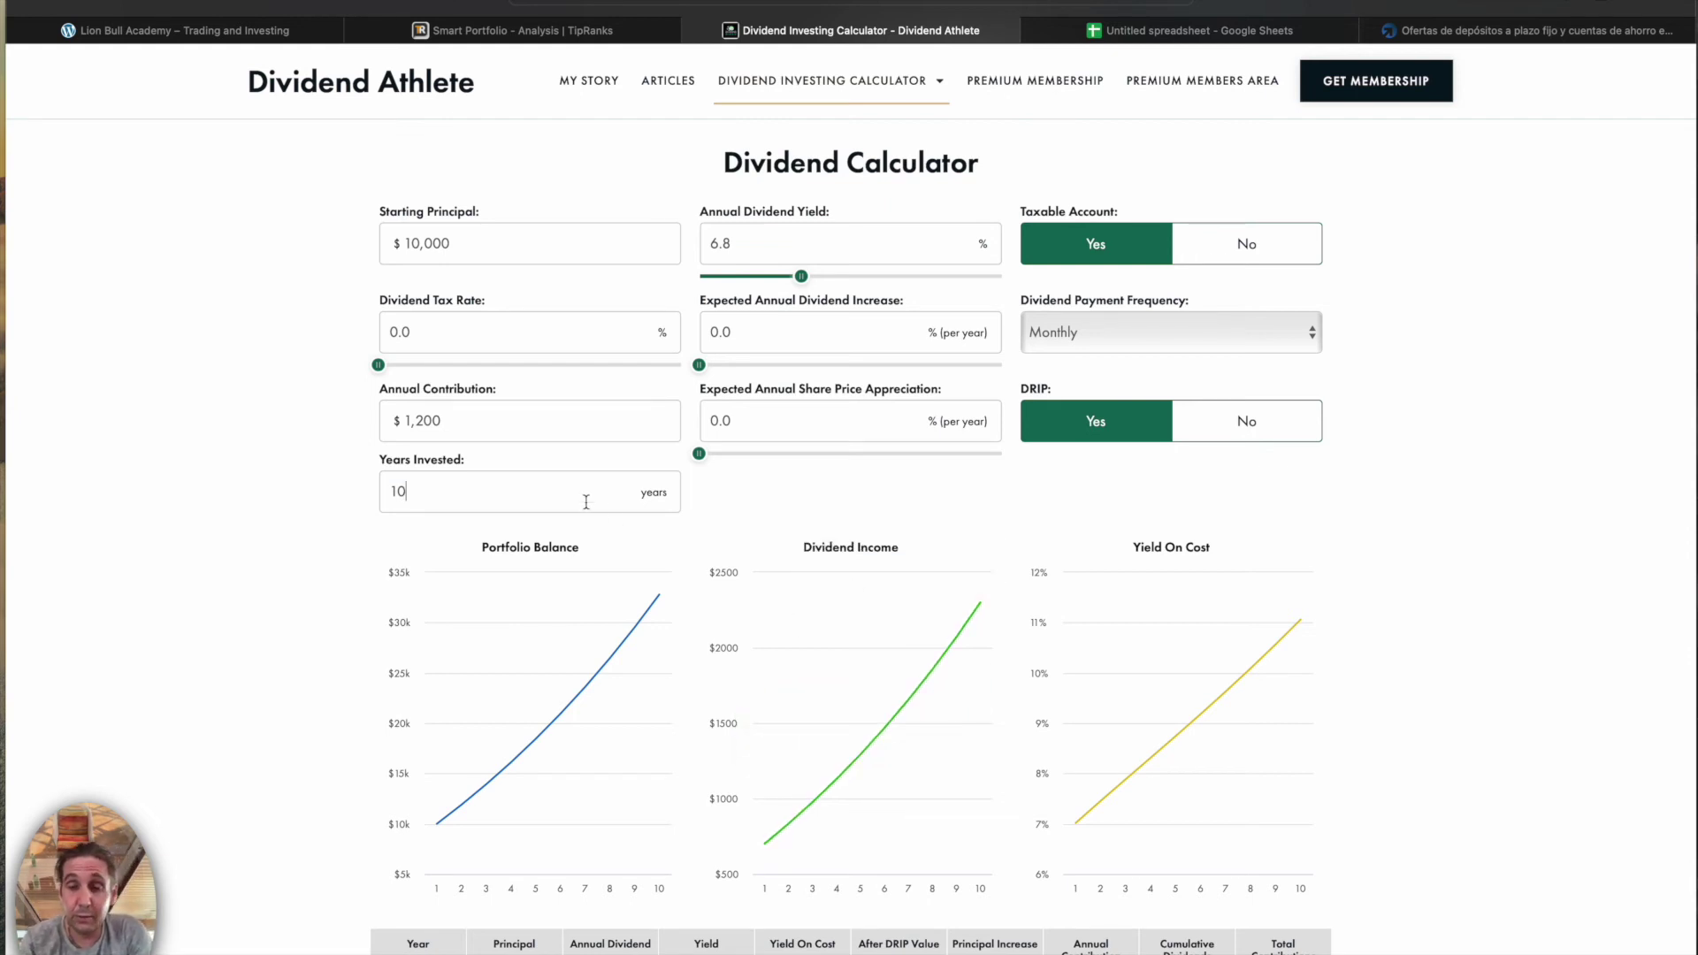
{"action": "key", "text": "BackSpace"}
{"action": "key", "text": "BackSpace"}
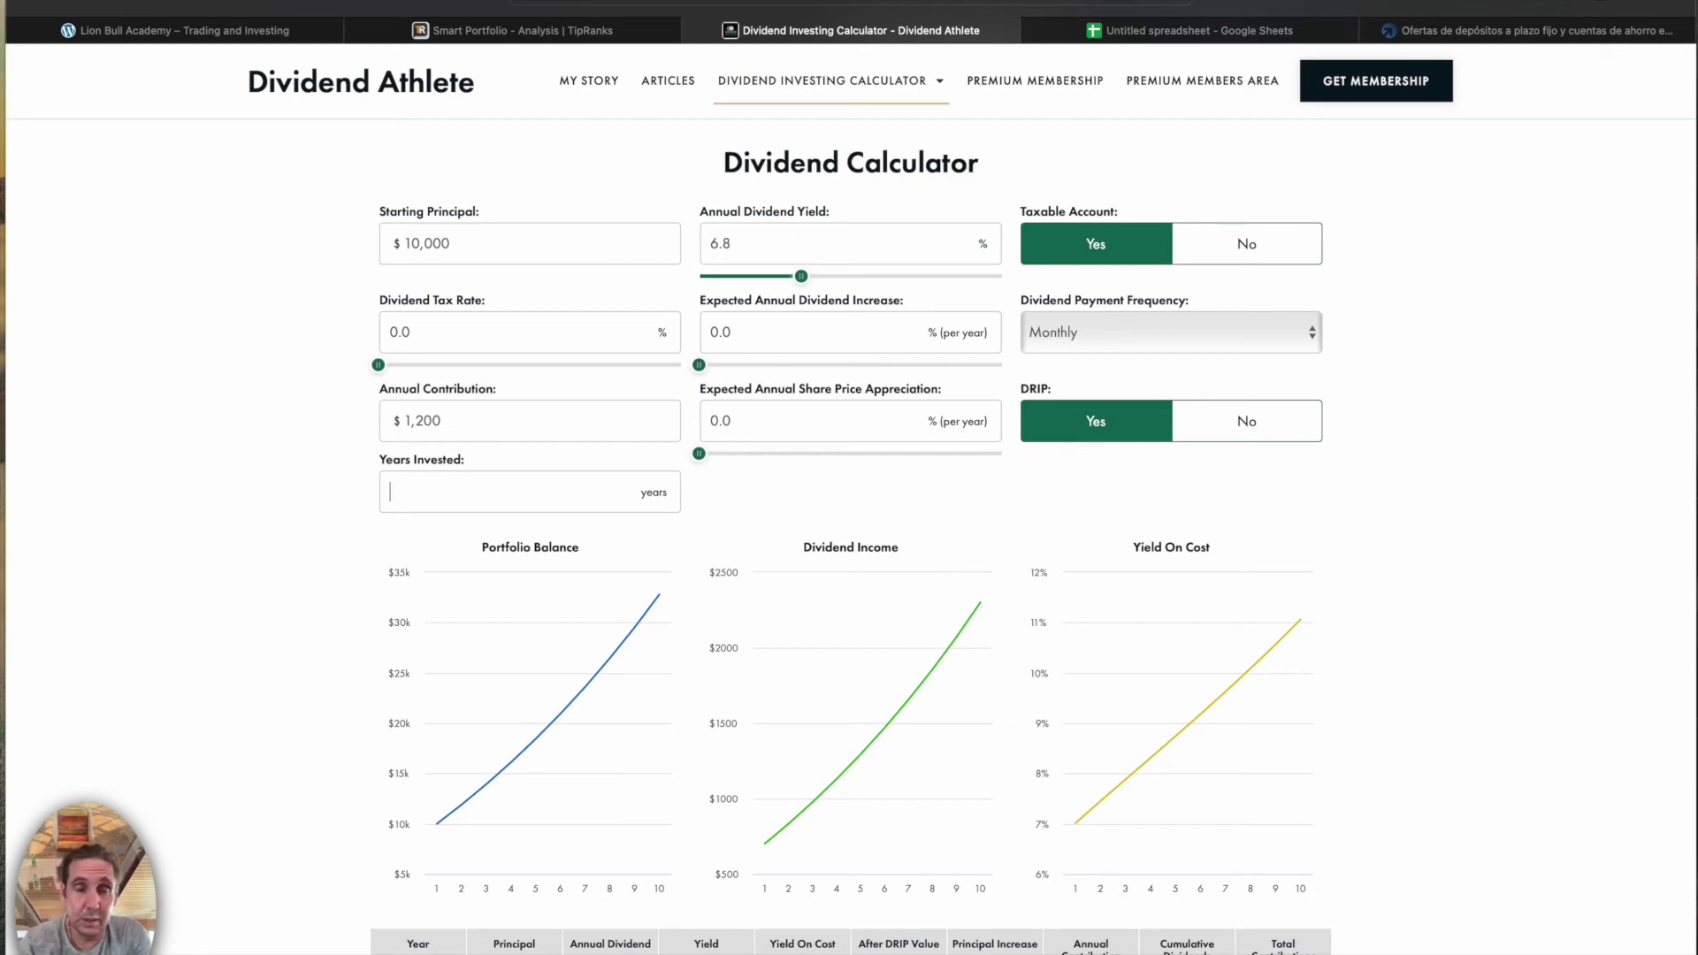
{"action": "type", "text": "20"}
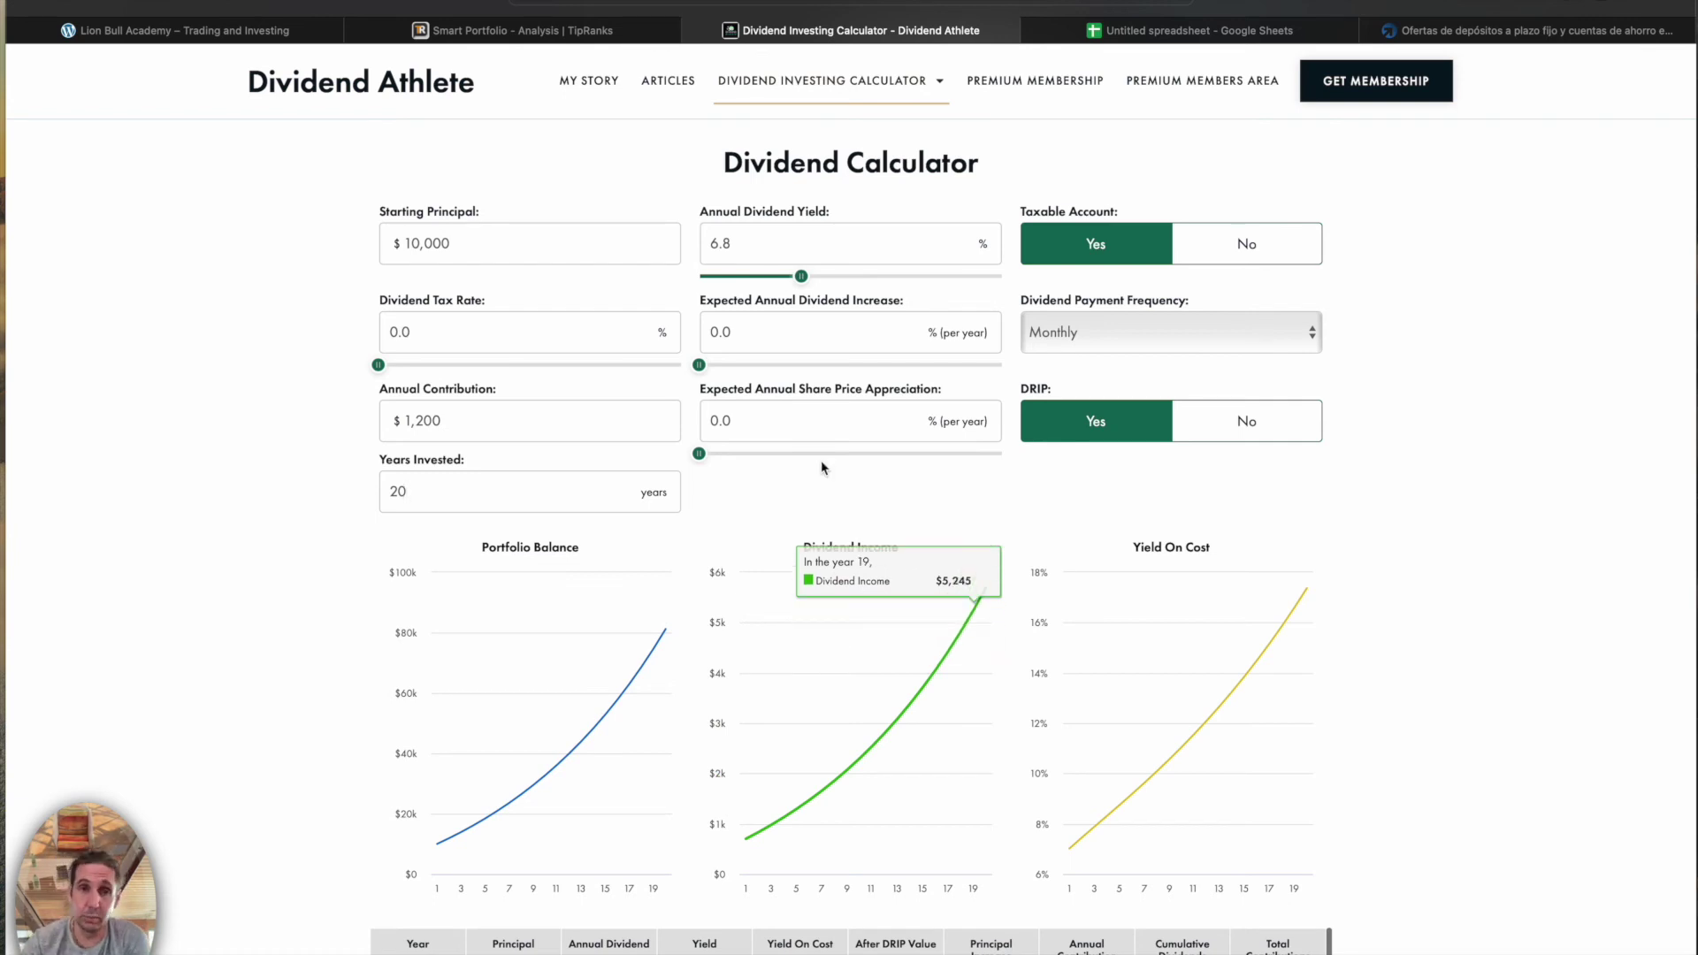
Shorten the dividend projection by setting the years invested to 10
{"action": "left_click", "coordinate": [526, 482]}
{"action": "key", "text": "BackSpace"}
{"action": "key", "text": "BackSpace"}
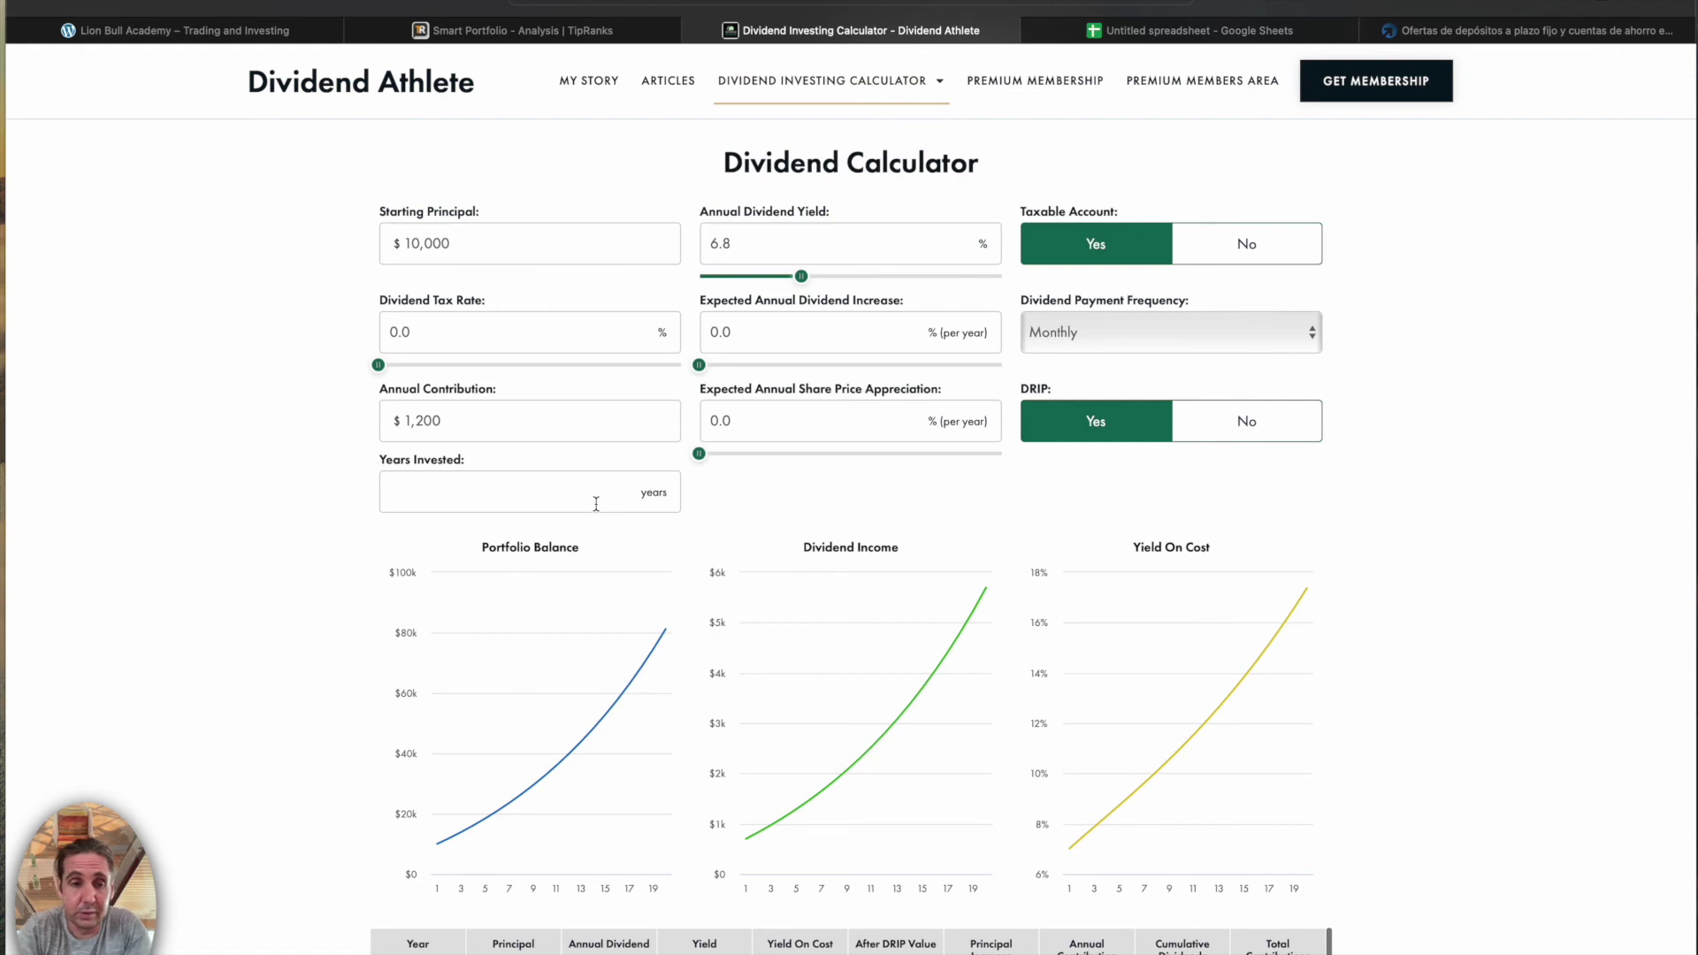
{"action": "type", "text": "0"}
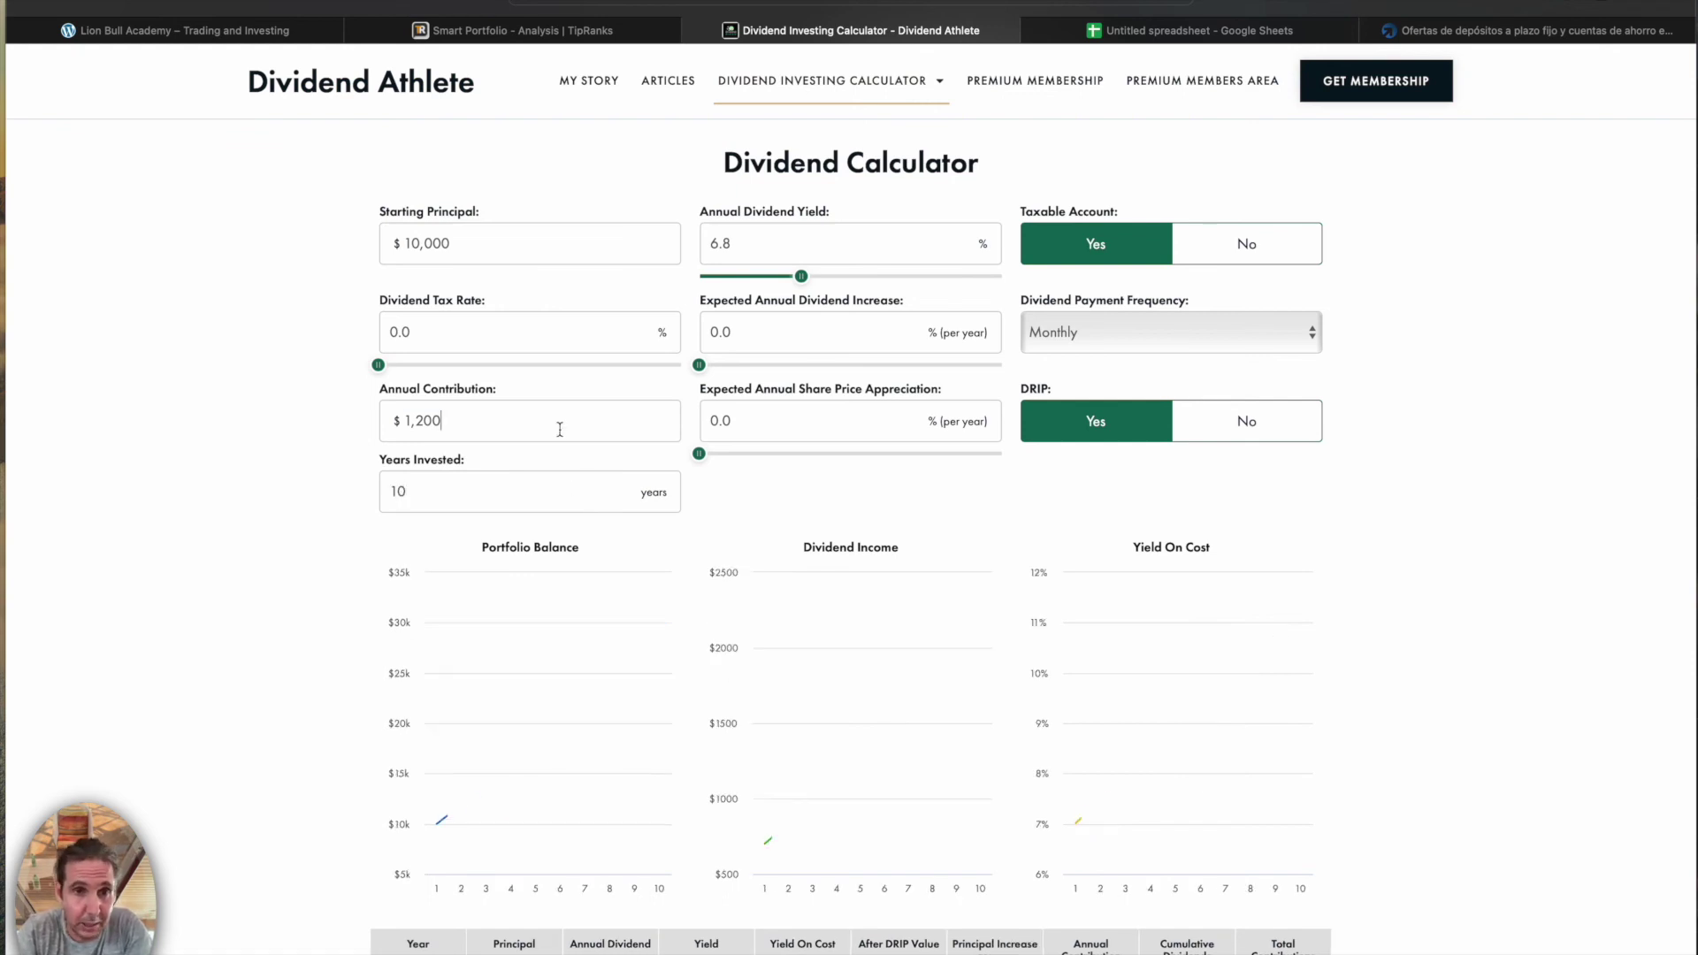
Set the annual contribution in the dividend calculator to $5,000
{"action": "left_click", "coordinate": [560, 429]}
{"action": "key", "text": "BackSpace"}
{"action": "key", "text": "BackSpace"}
{"action": "key", "text": "BackSpace"}
{"action": "key", "text": "BackSpace"}
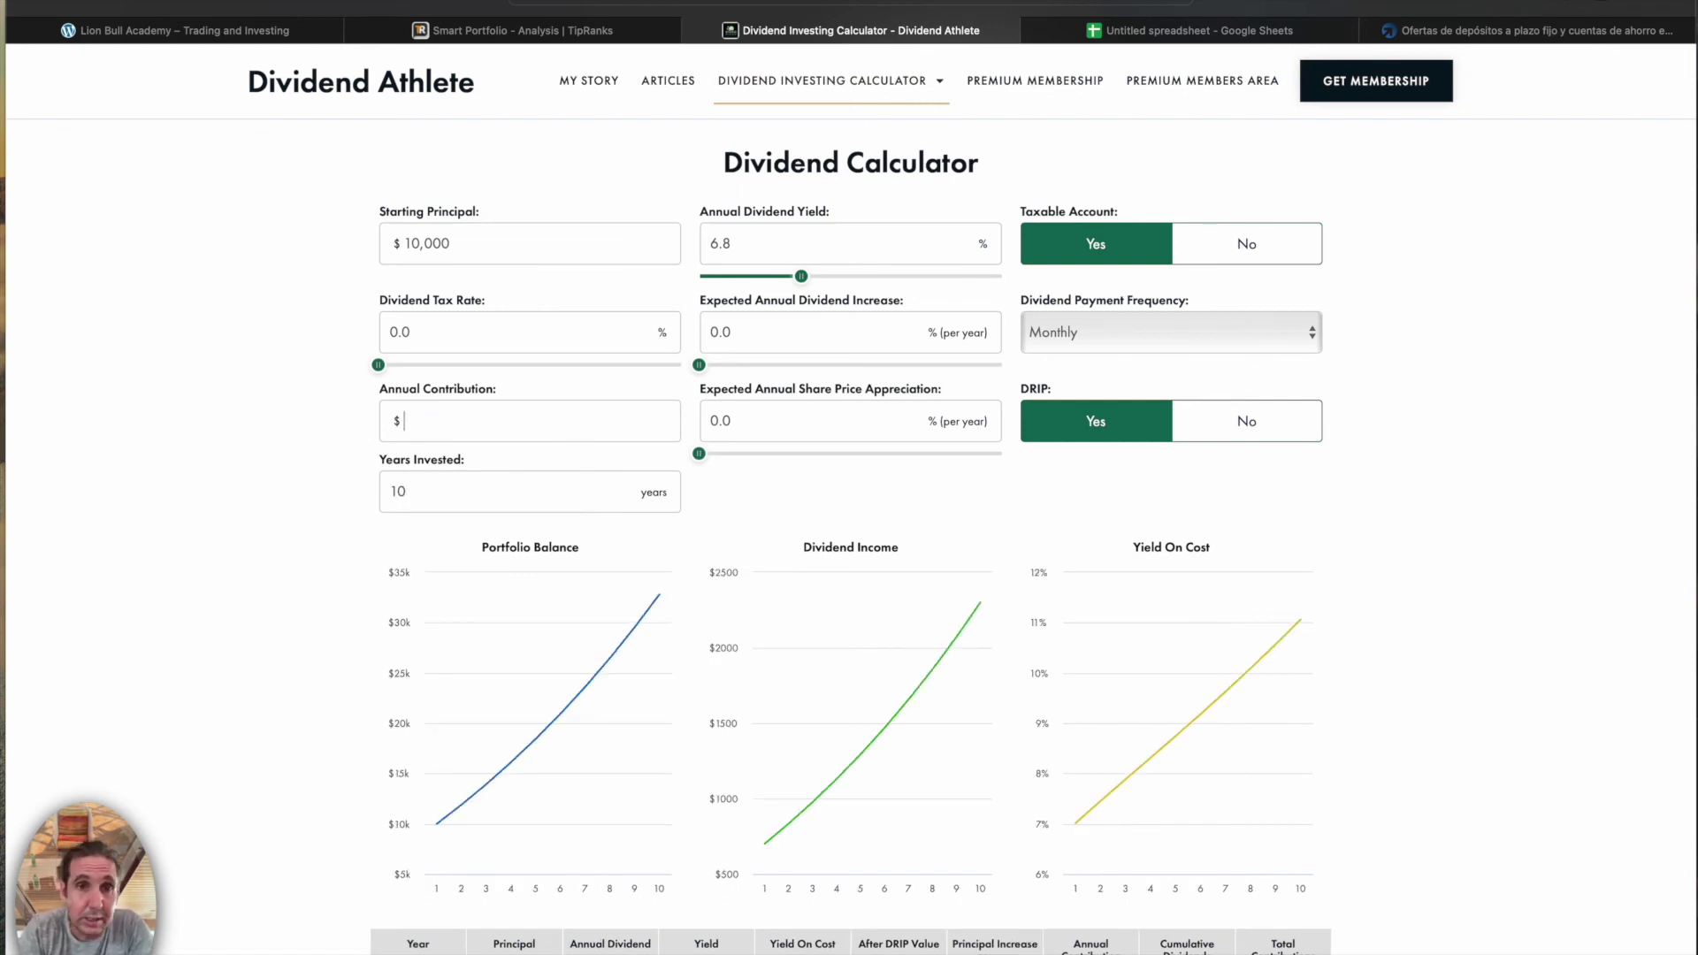
{"action": "type", "text": "5,00"}
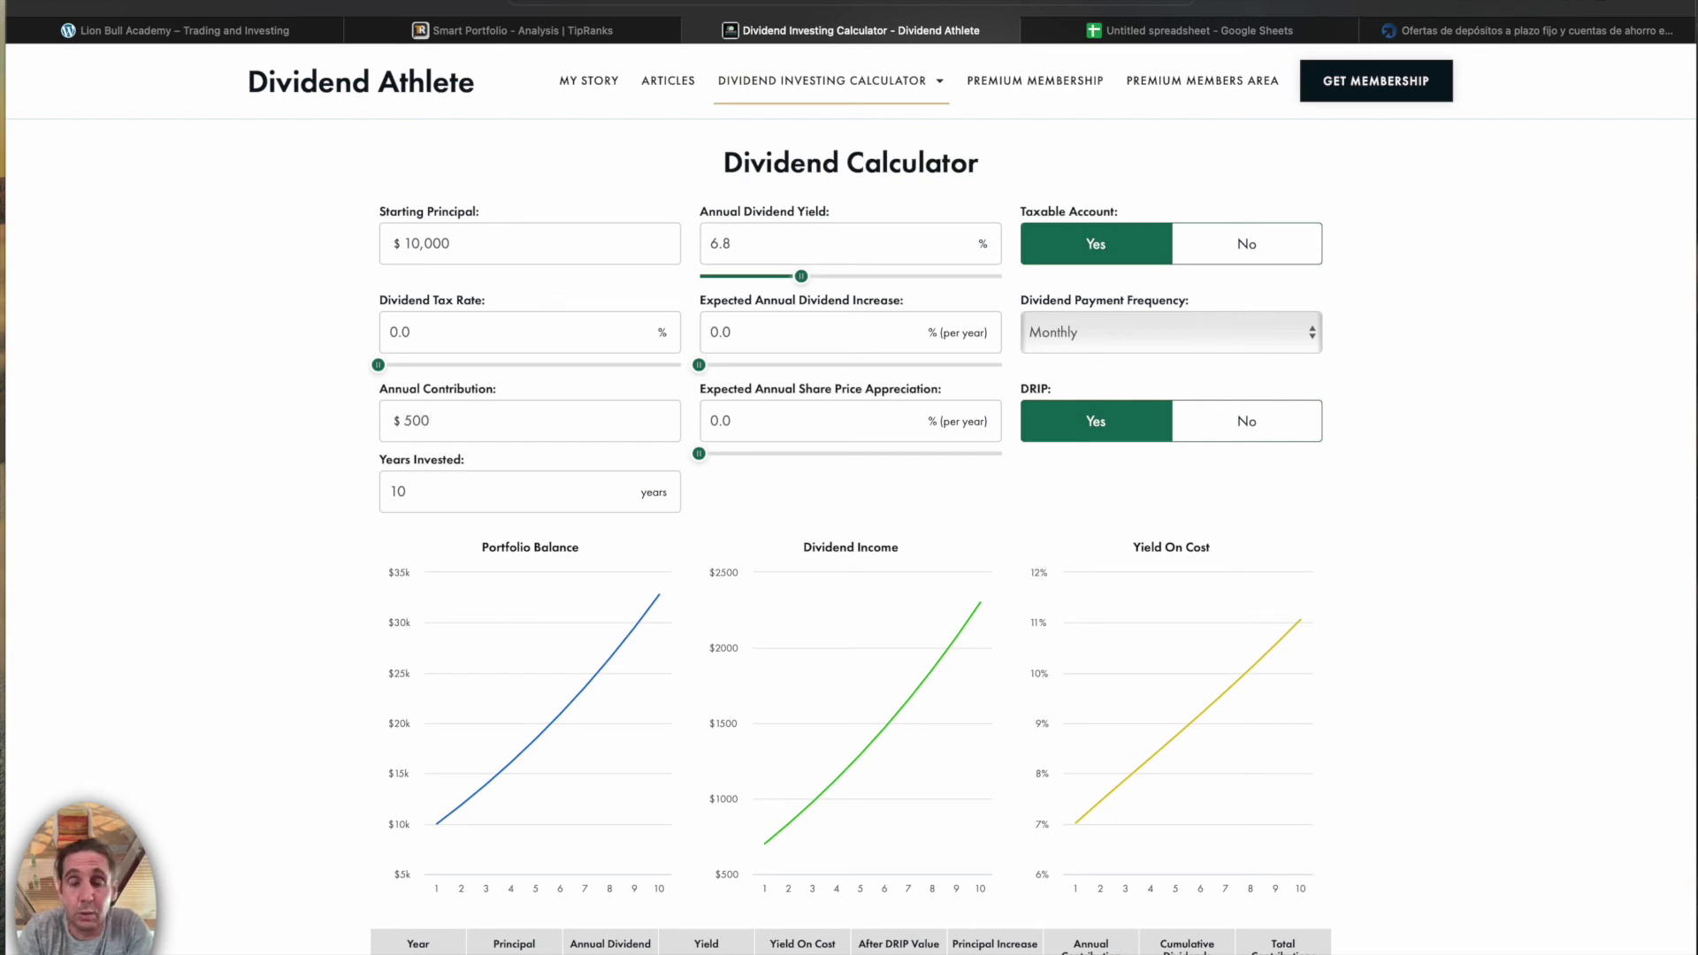
{"action": "type", "text": "0"}
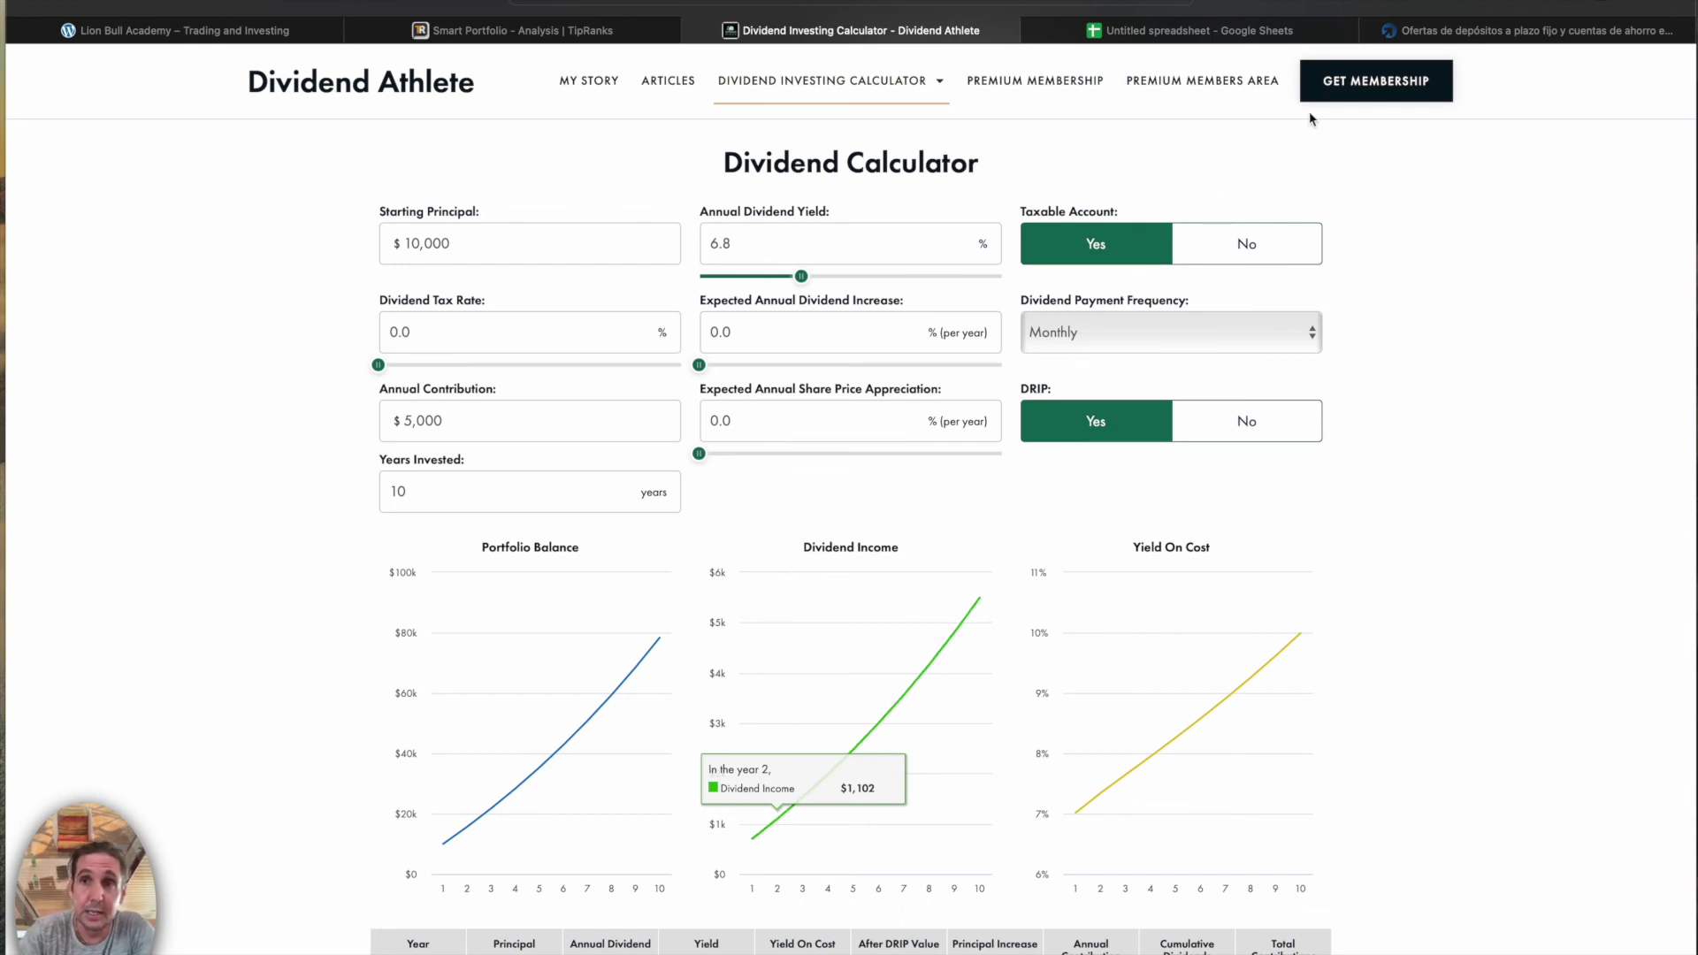
Highlight the annual rate of the 3-year Banca Progetto deposit on the fixed-term deposit offers page, and return to the dividend calculator
{"action": "left_click", "coordinate": [1462, 32]}
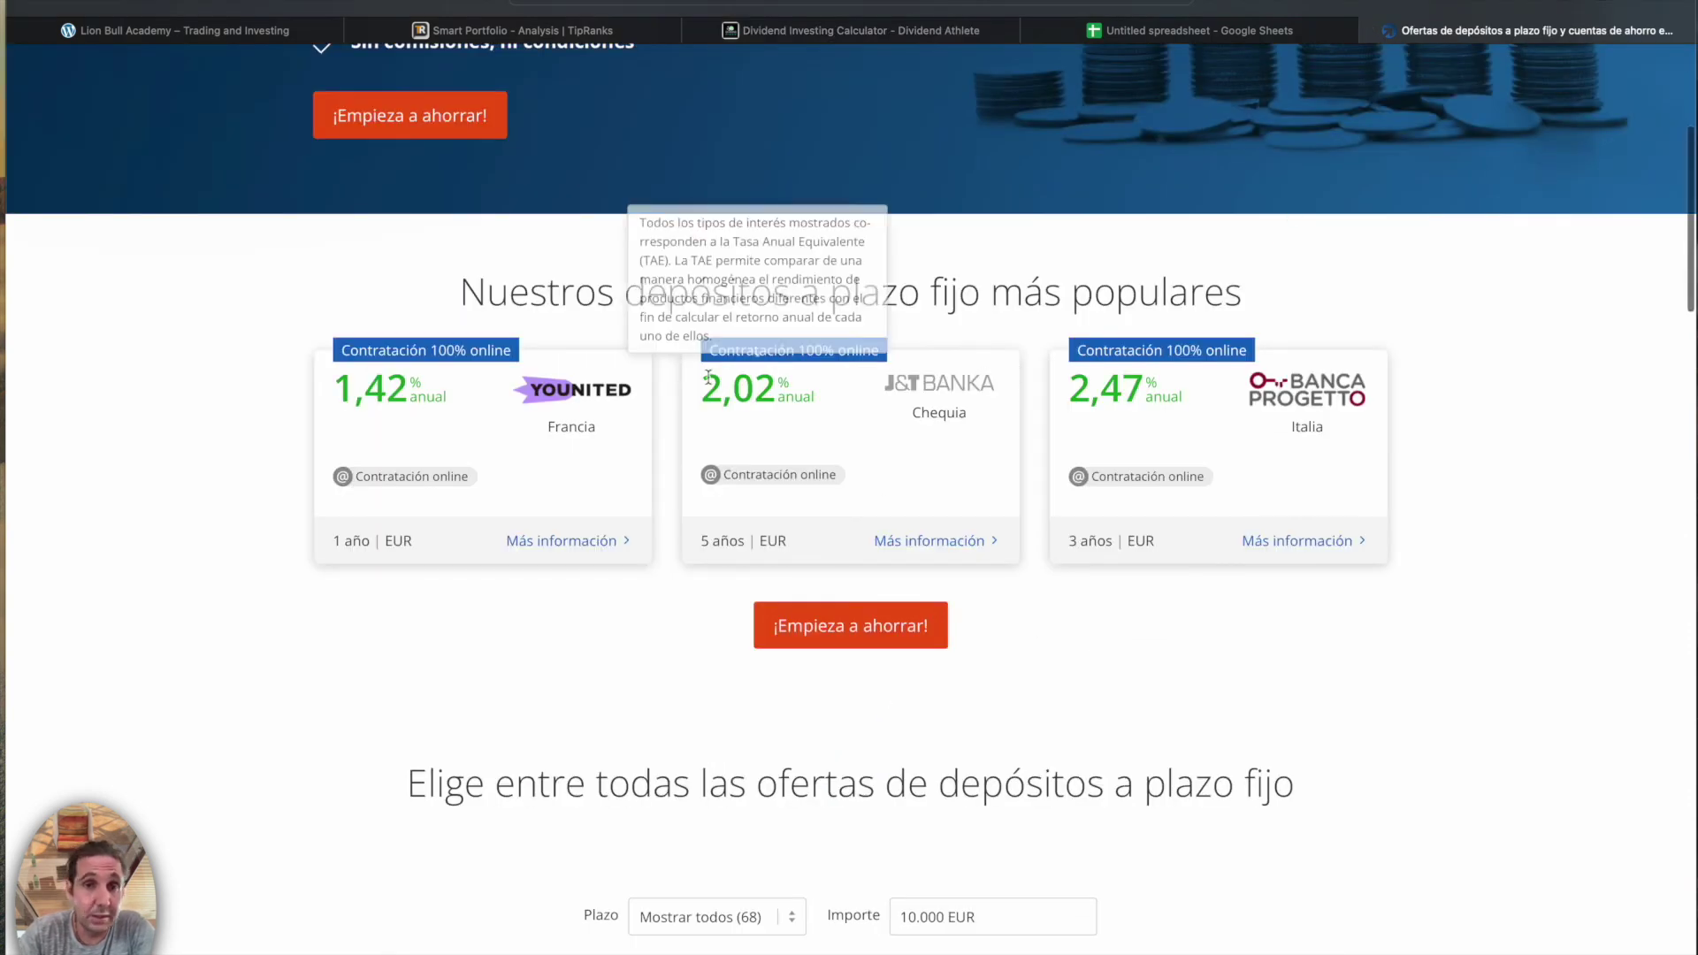
{"action": "mouse_move", "coordinate": [1072, 392]}
{"action": "left_click_drag", "start_coordinate": [1072, 392], "coordinate": [1143, 398]}
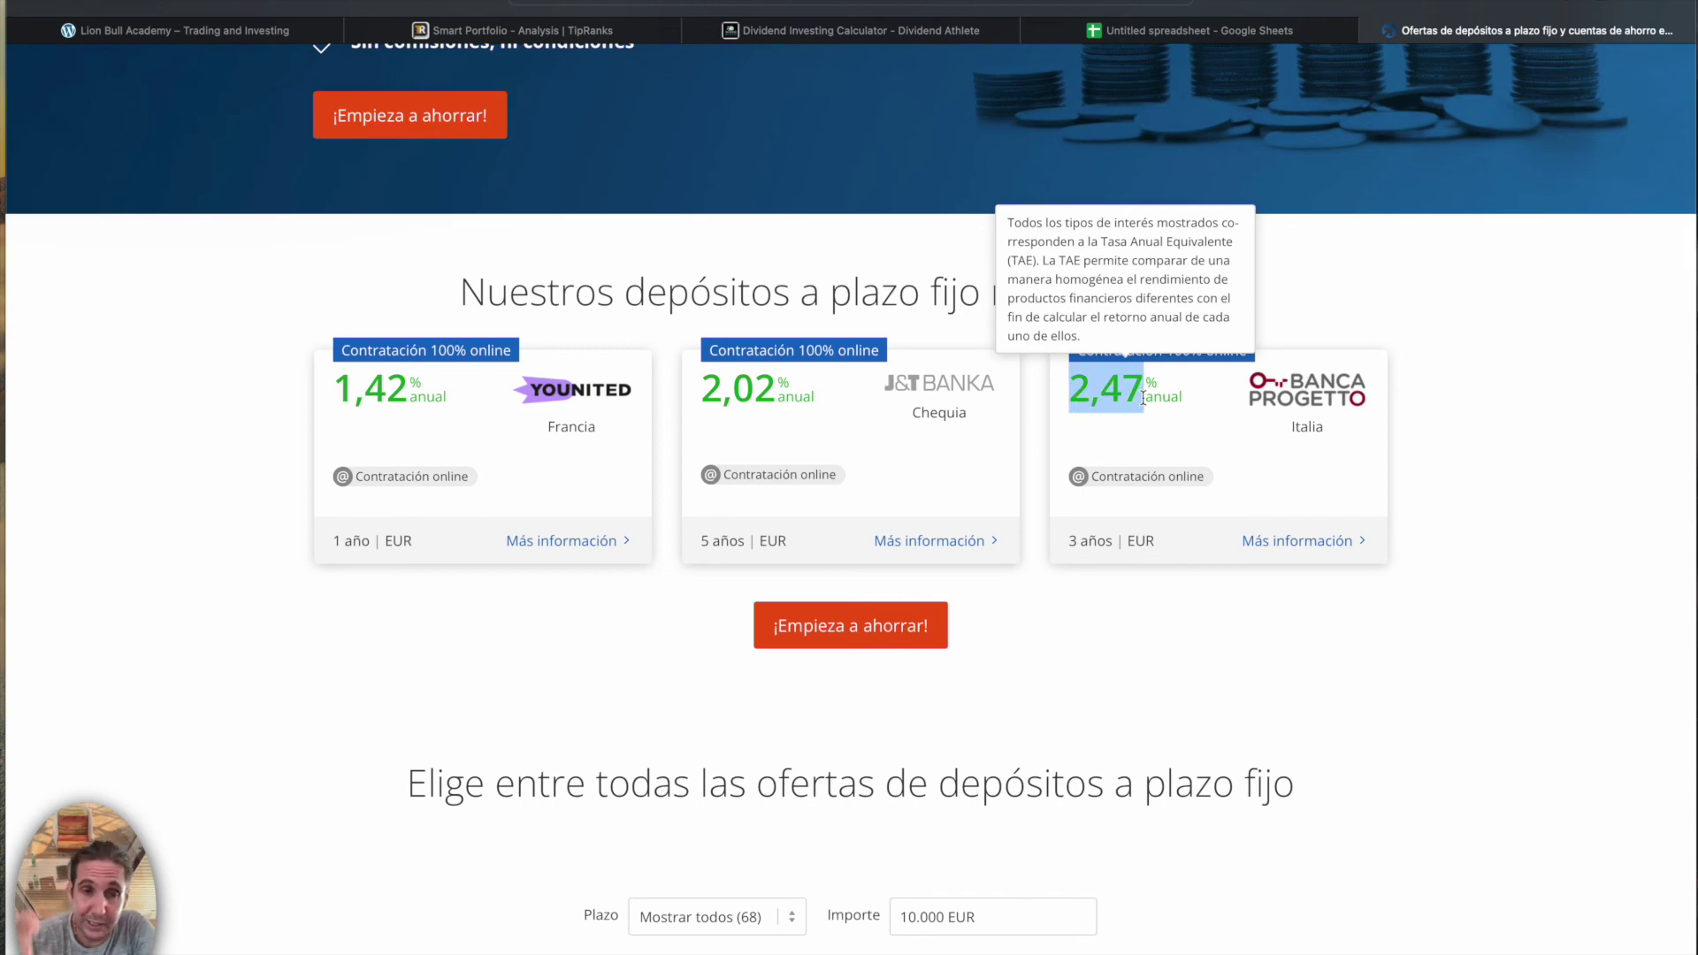
{"action": "left_click", "coordinate": [832, 33]}
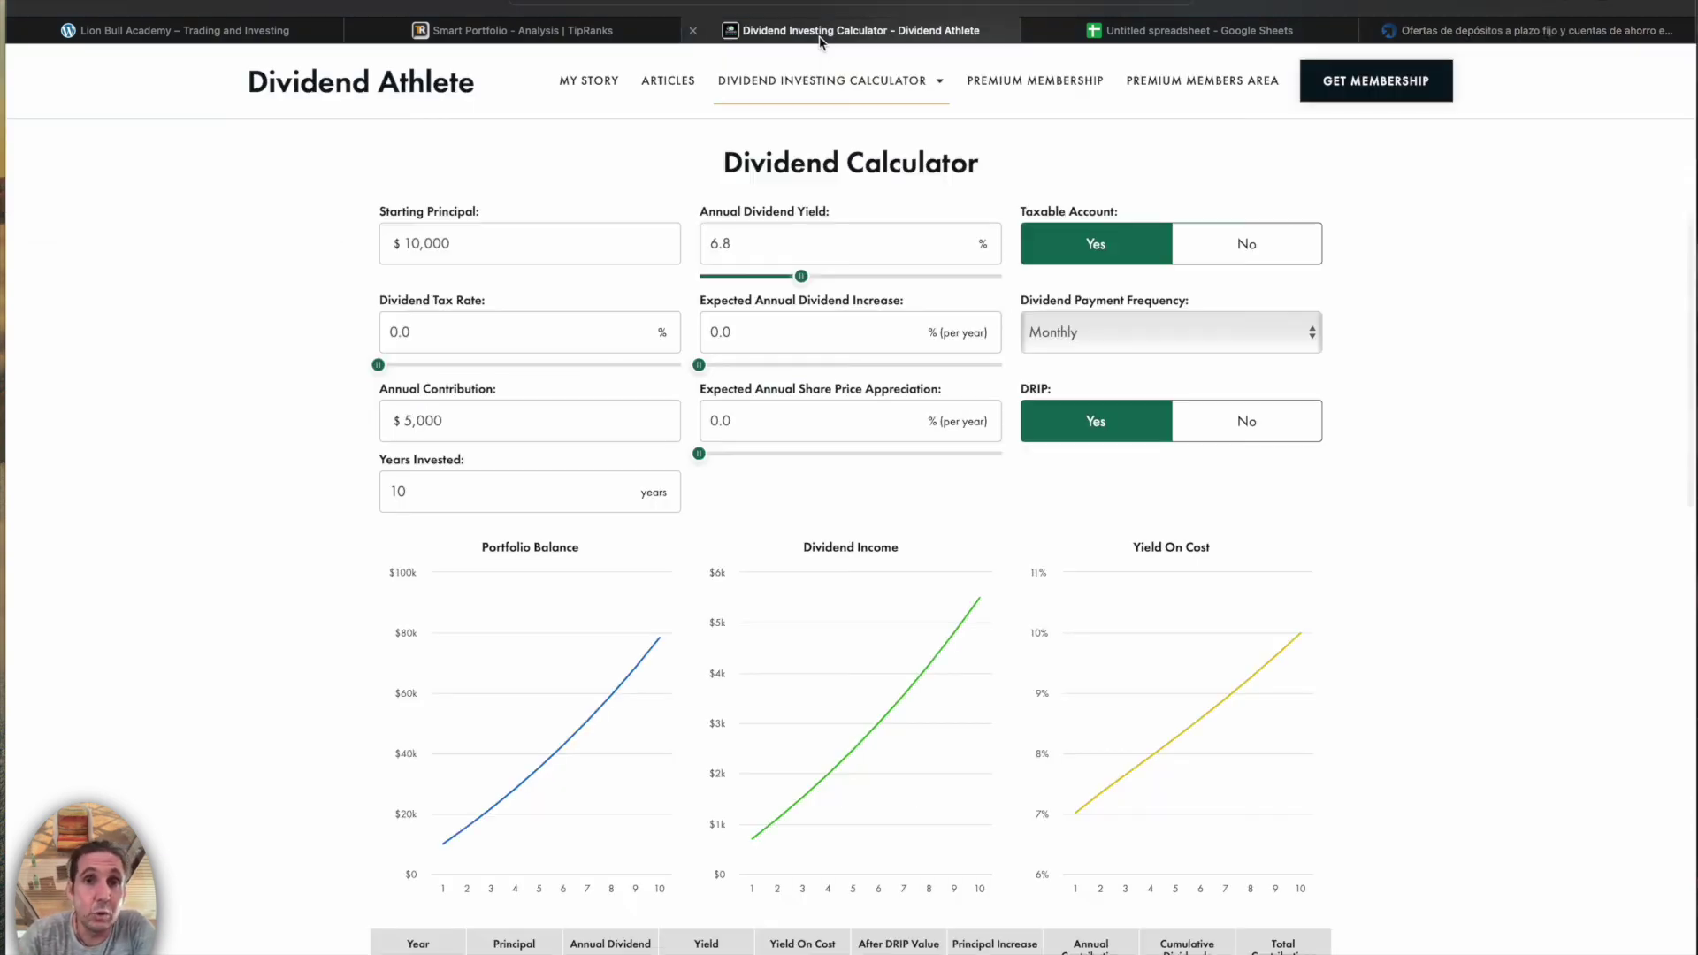
Highlight the estimated annual dividend yield in the TipRanks portfolio analysis, and switch to the monthly dividends spreadsheet in Google Sheets
{"action": "left_click", "coordinate": [563, 34]}
{"action": "scroll", "coordinate": [458, 283], "scroll_direction": "down", "scroll_amount": 1}
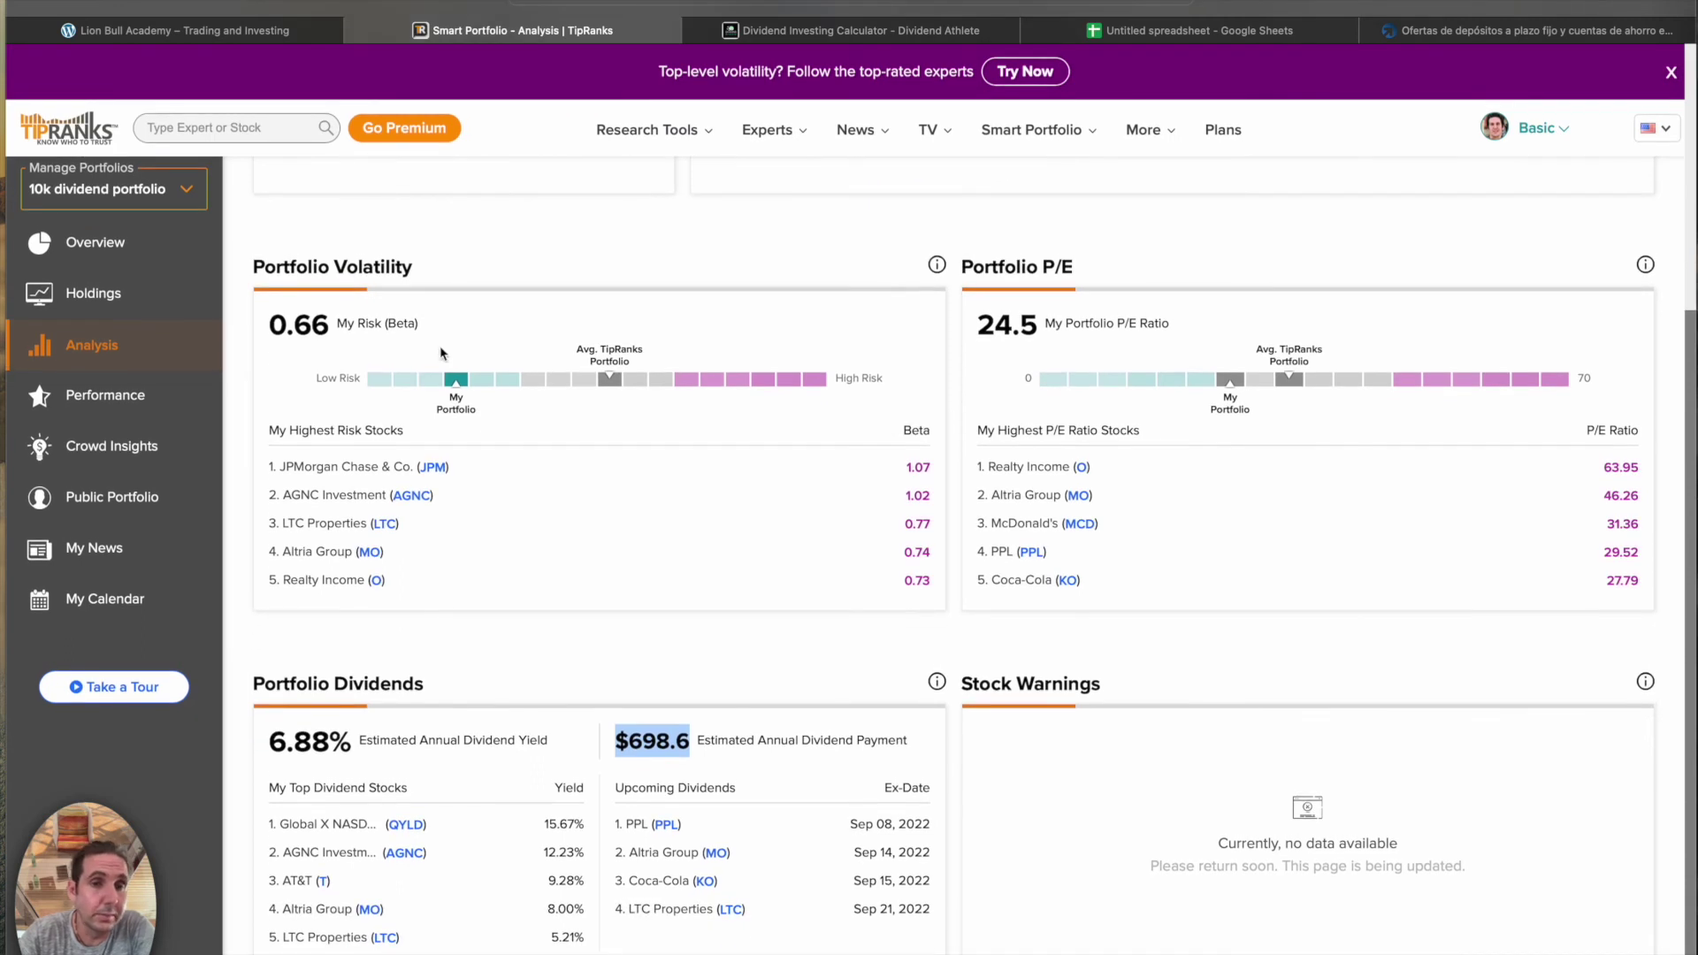
{"action": "left_click_drag", "start_coordinate": [354, 747], "coordinate": [258, 743]}
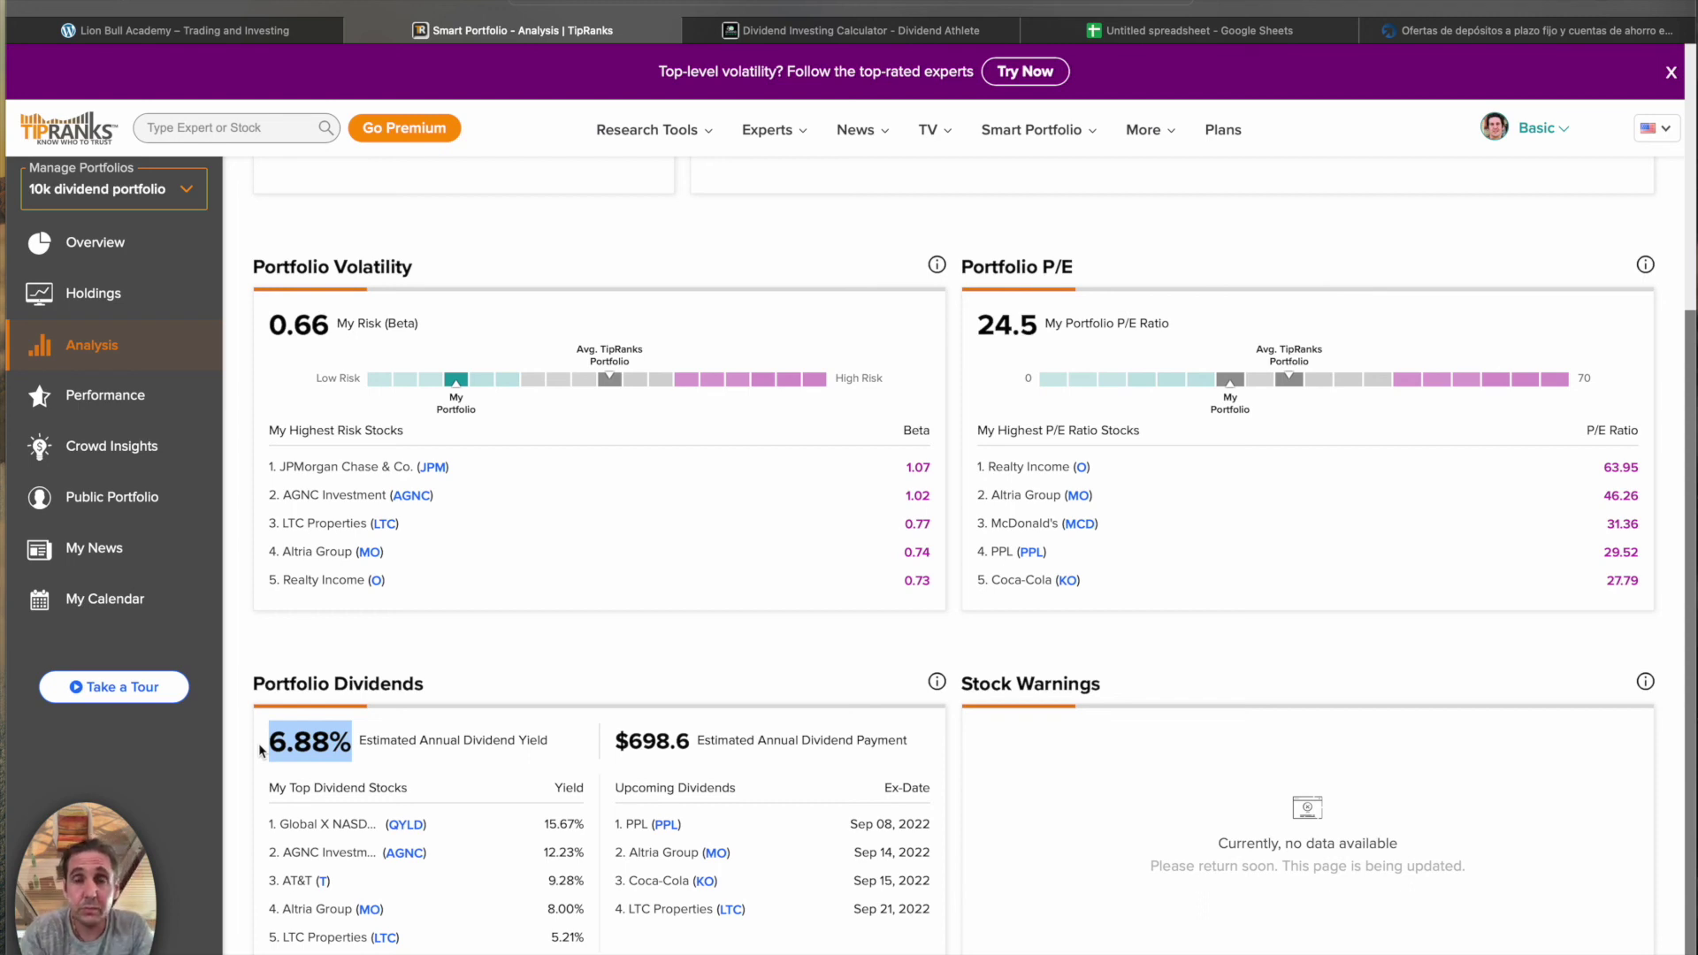
{"action": "left_click", "coordinate": [1236, 35]}
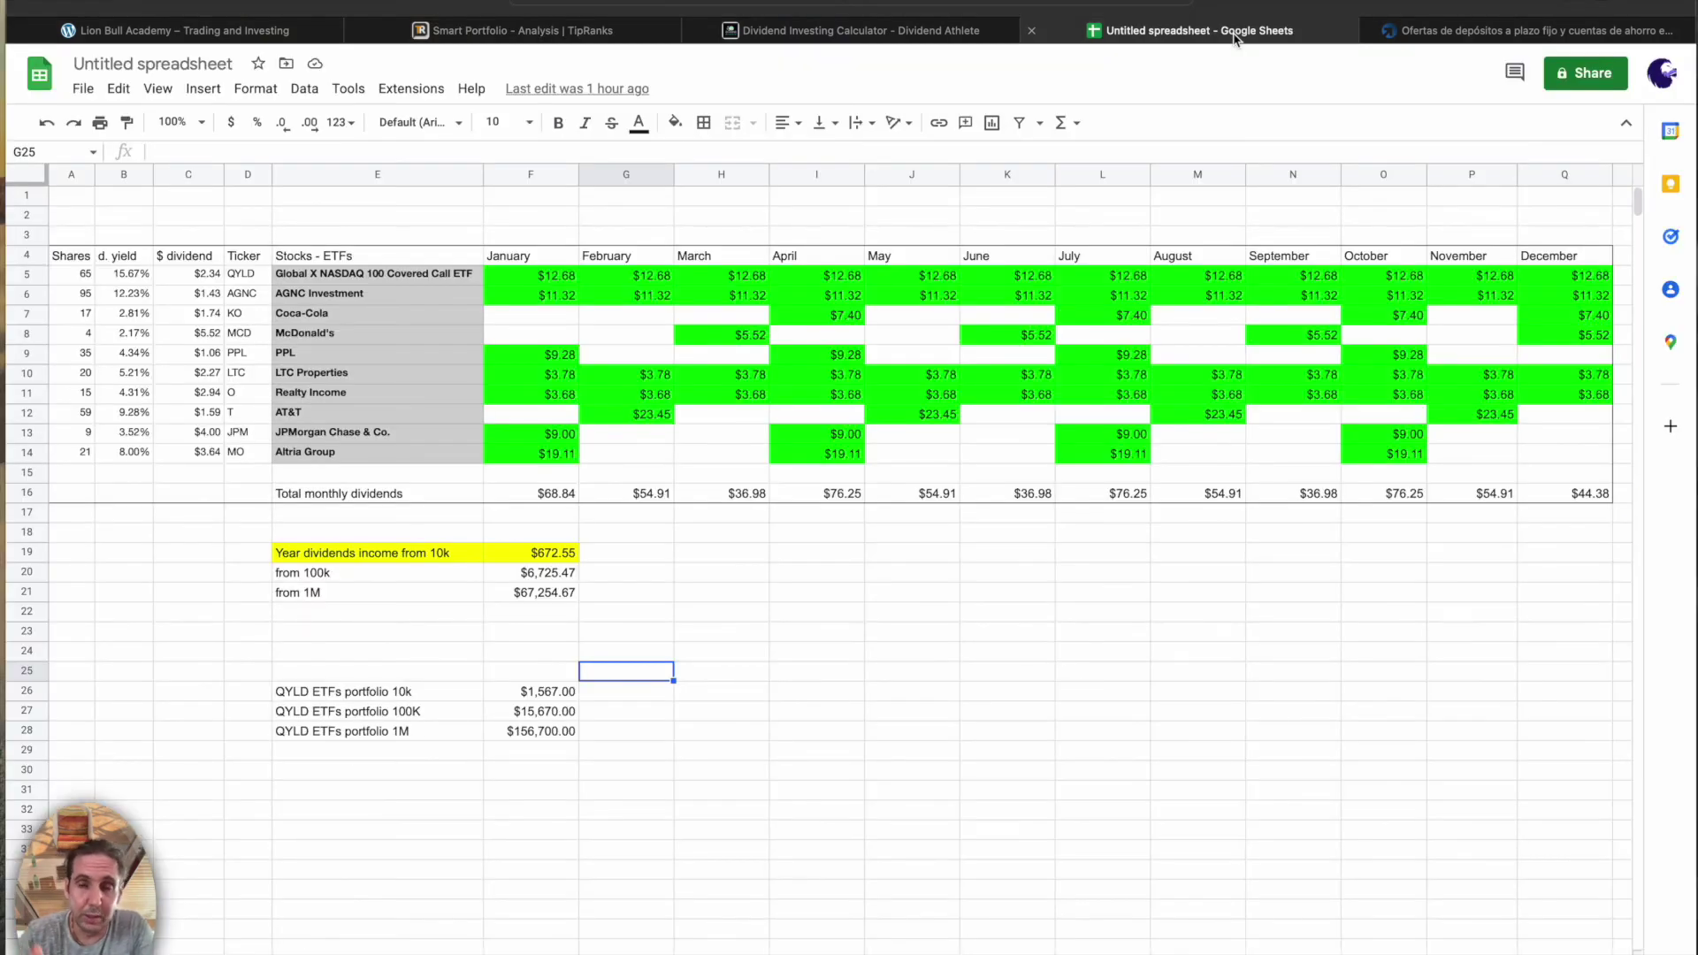